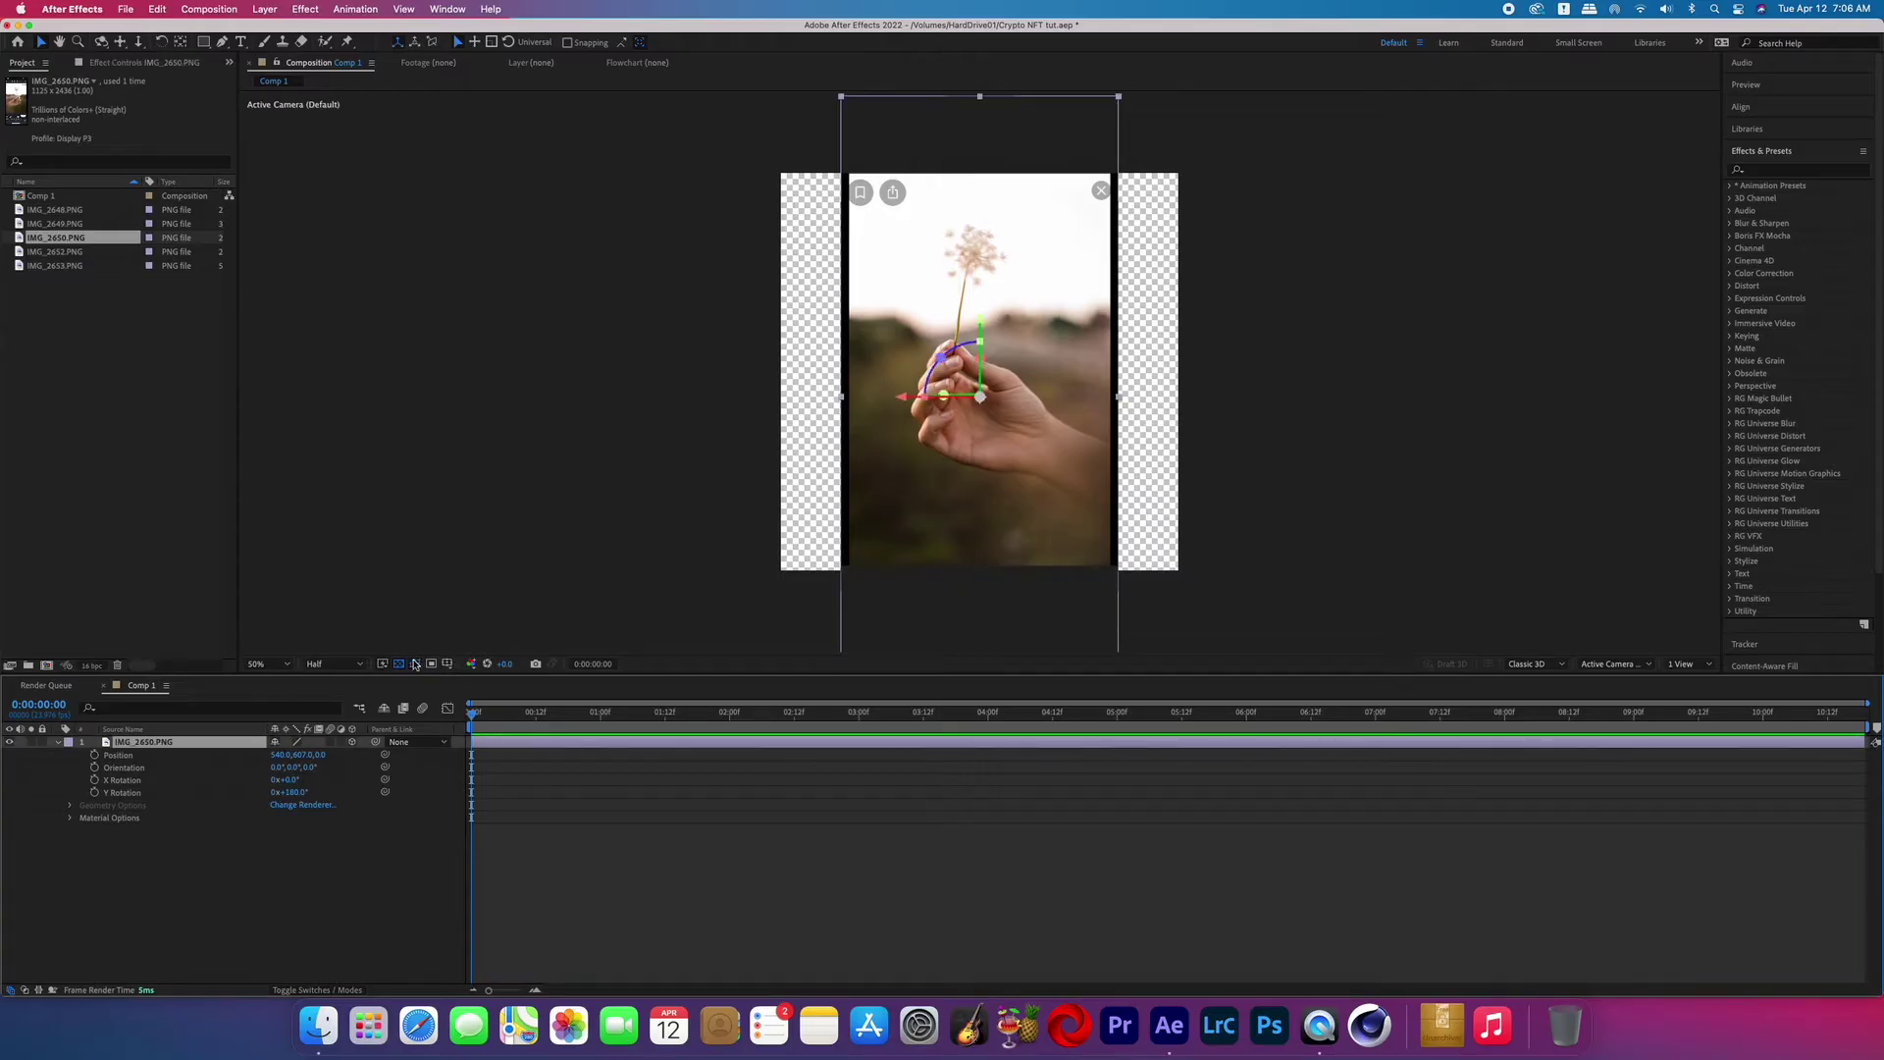
Step: Turn off the transparency grid so the photo shows over black, and deselect the photo layer
click(400, 665)
click(618, 847)
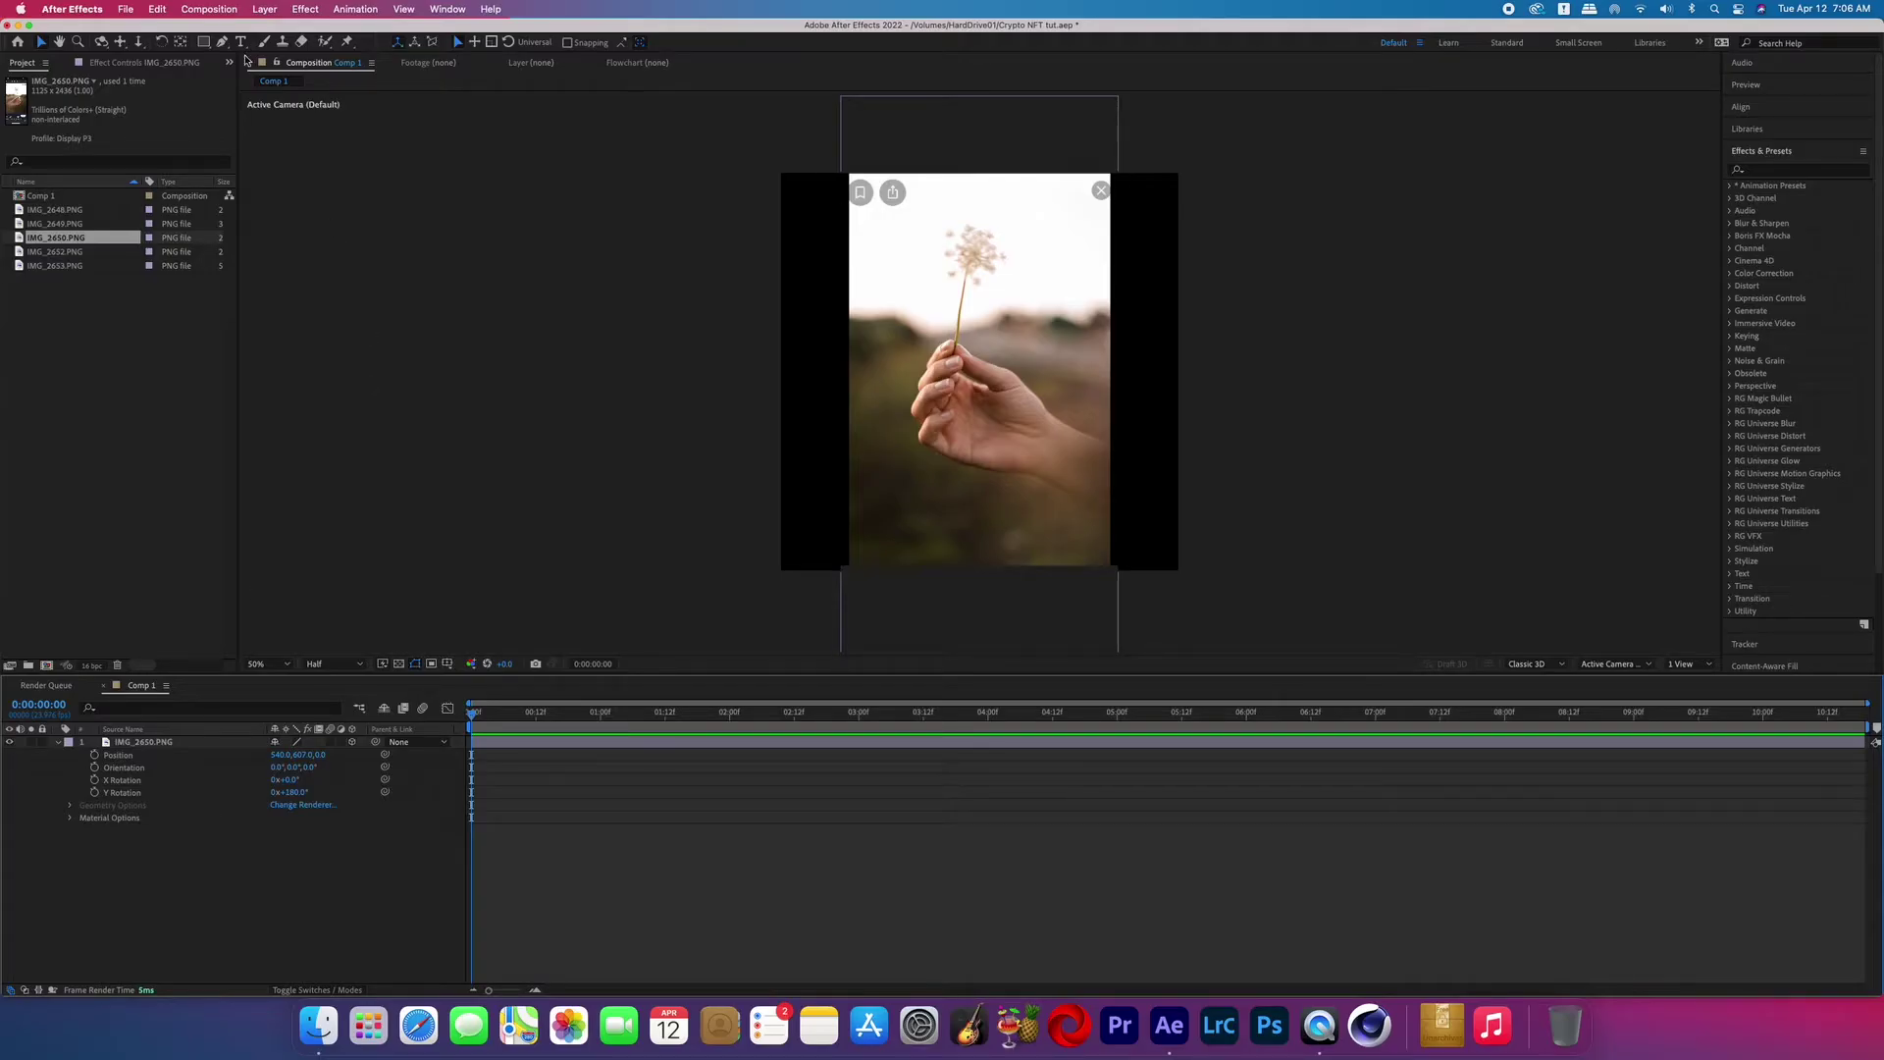
Step: With the Pen tool active, set the shape fill to the hand's skin tone BFA090 sampled from the photo
click(222, 41)
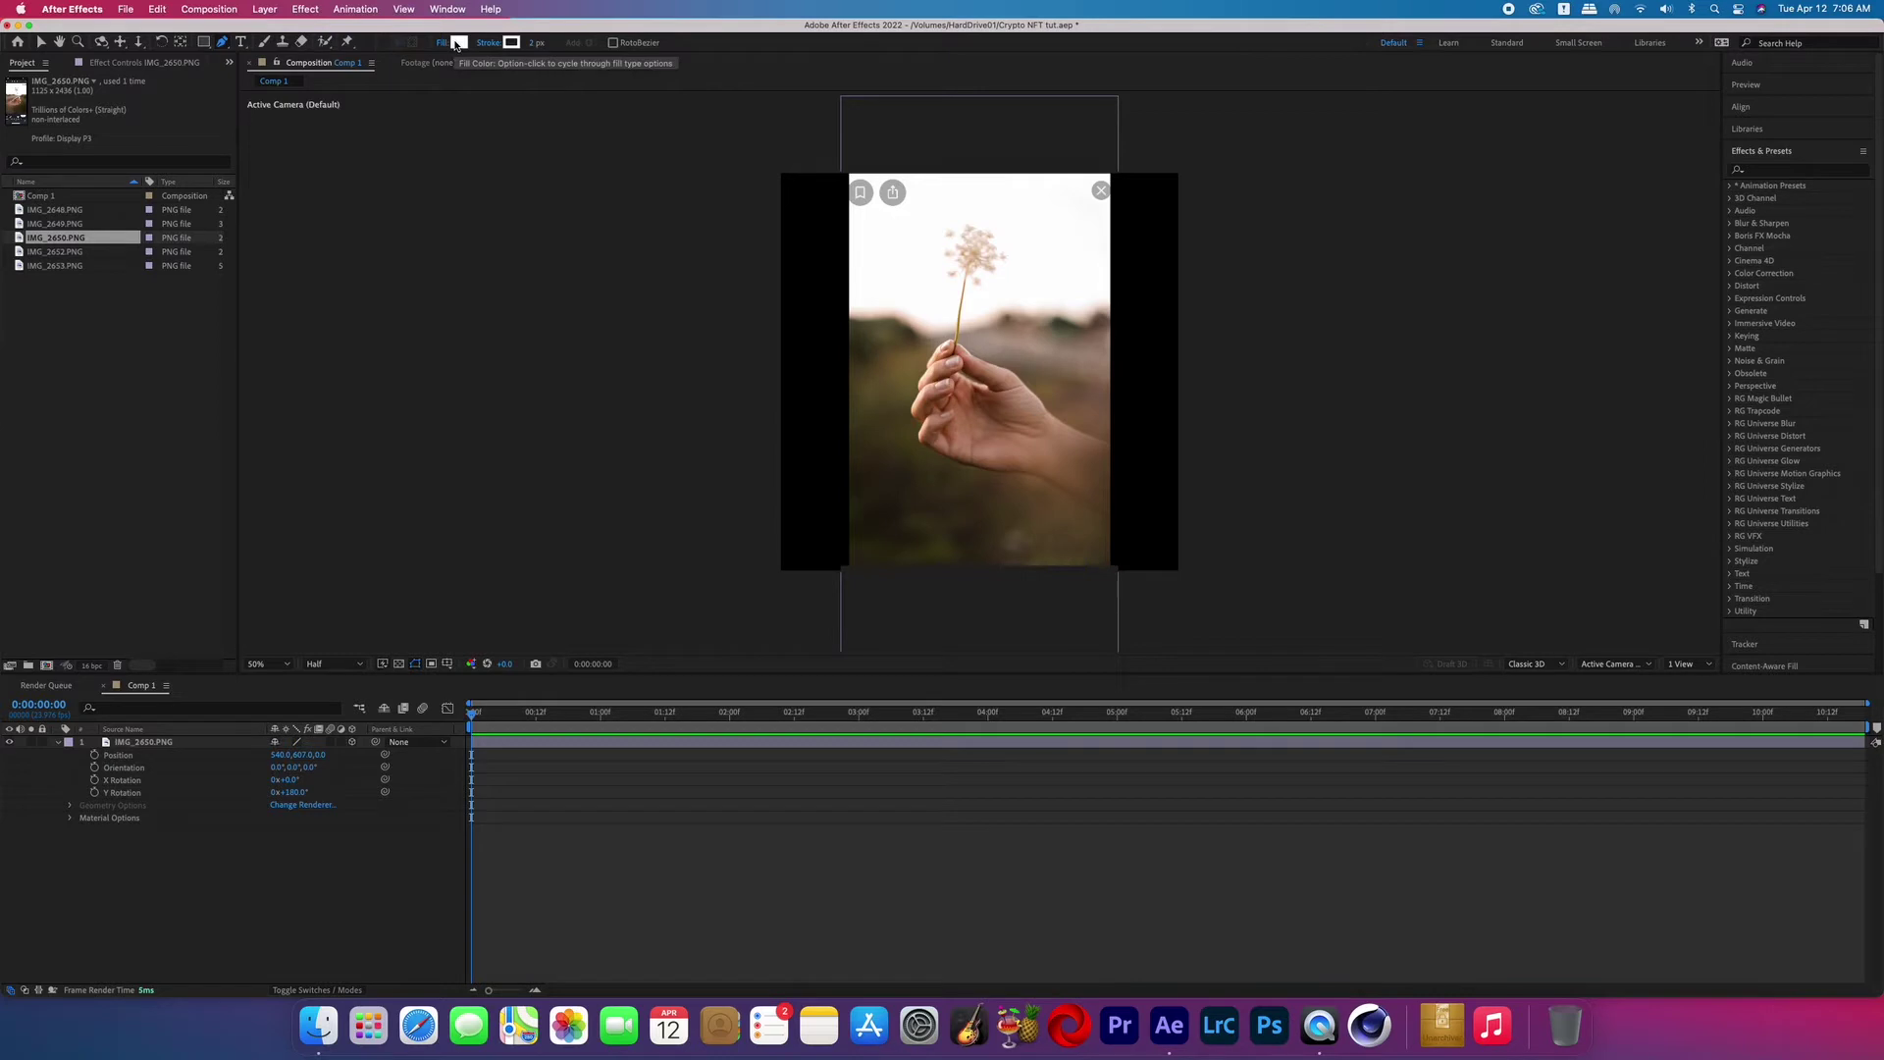
click(457, 43)
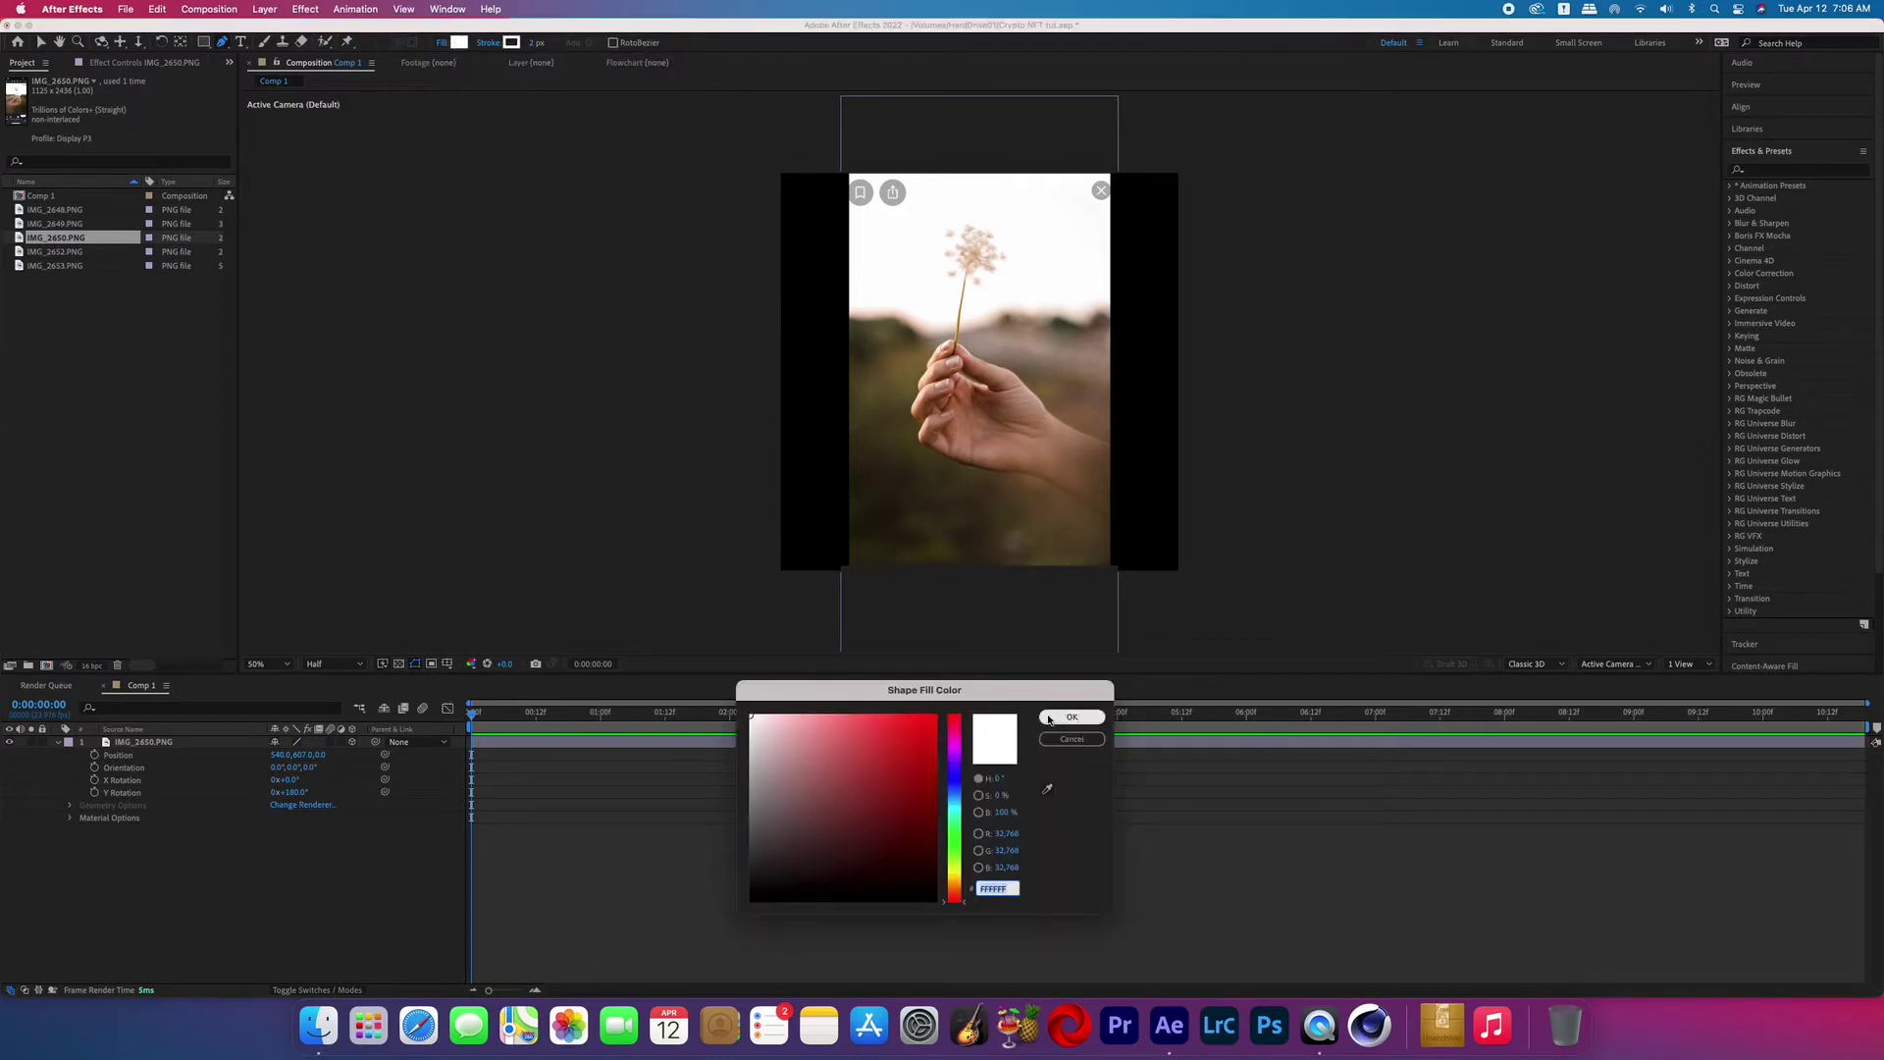
click(1048, 791)
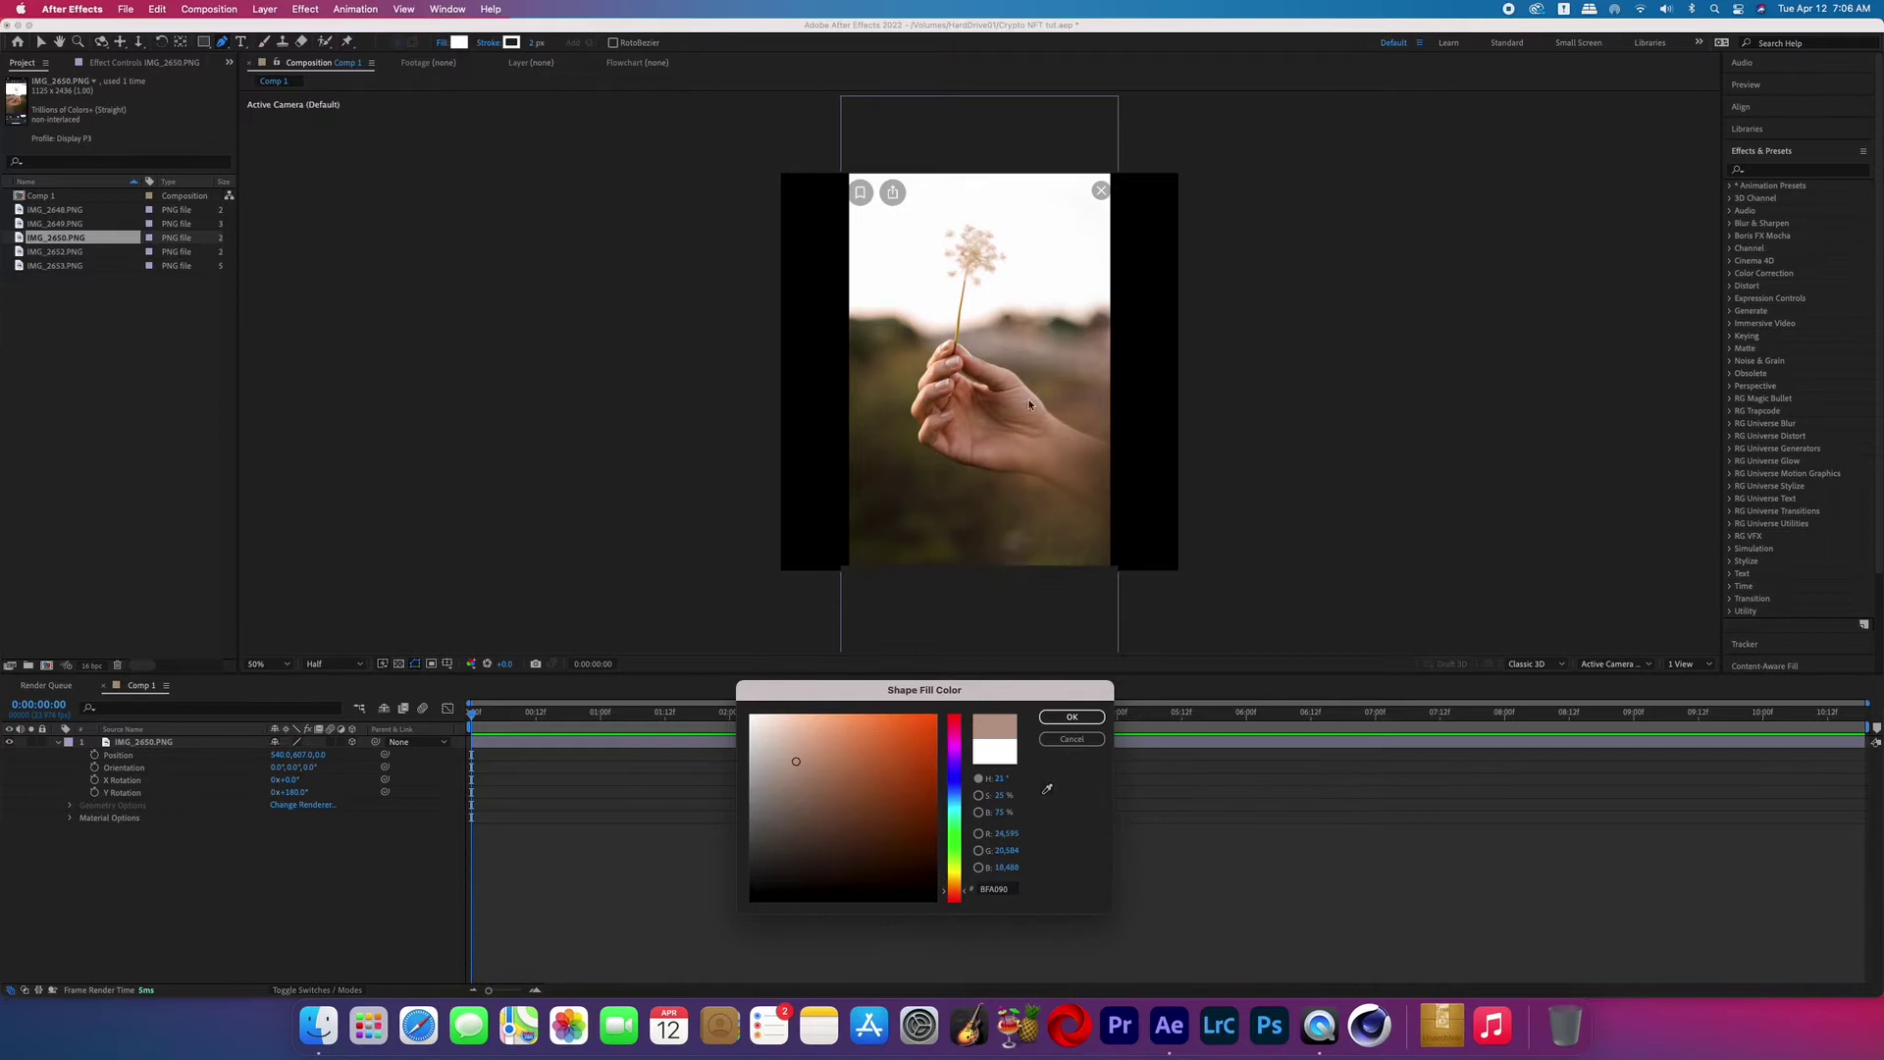
click(1072, 717)
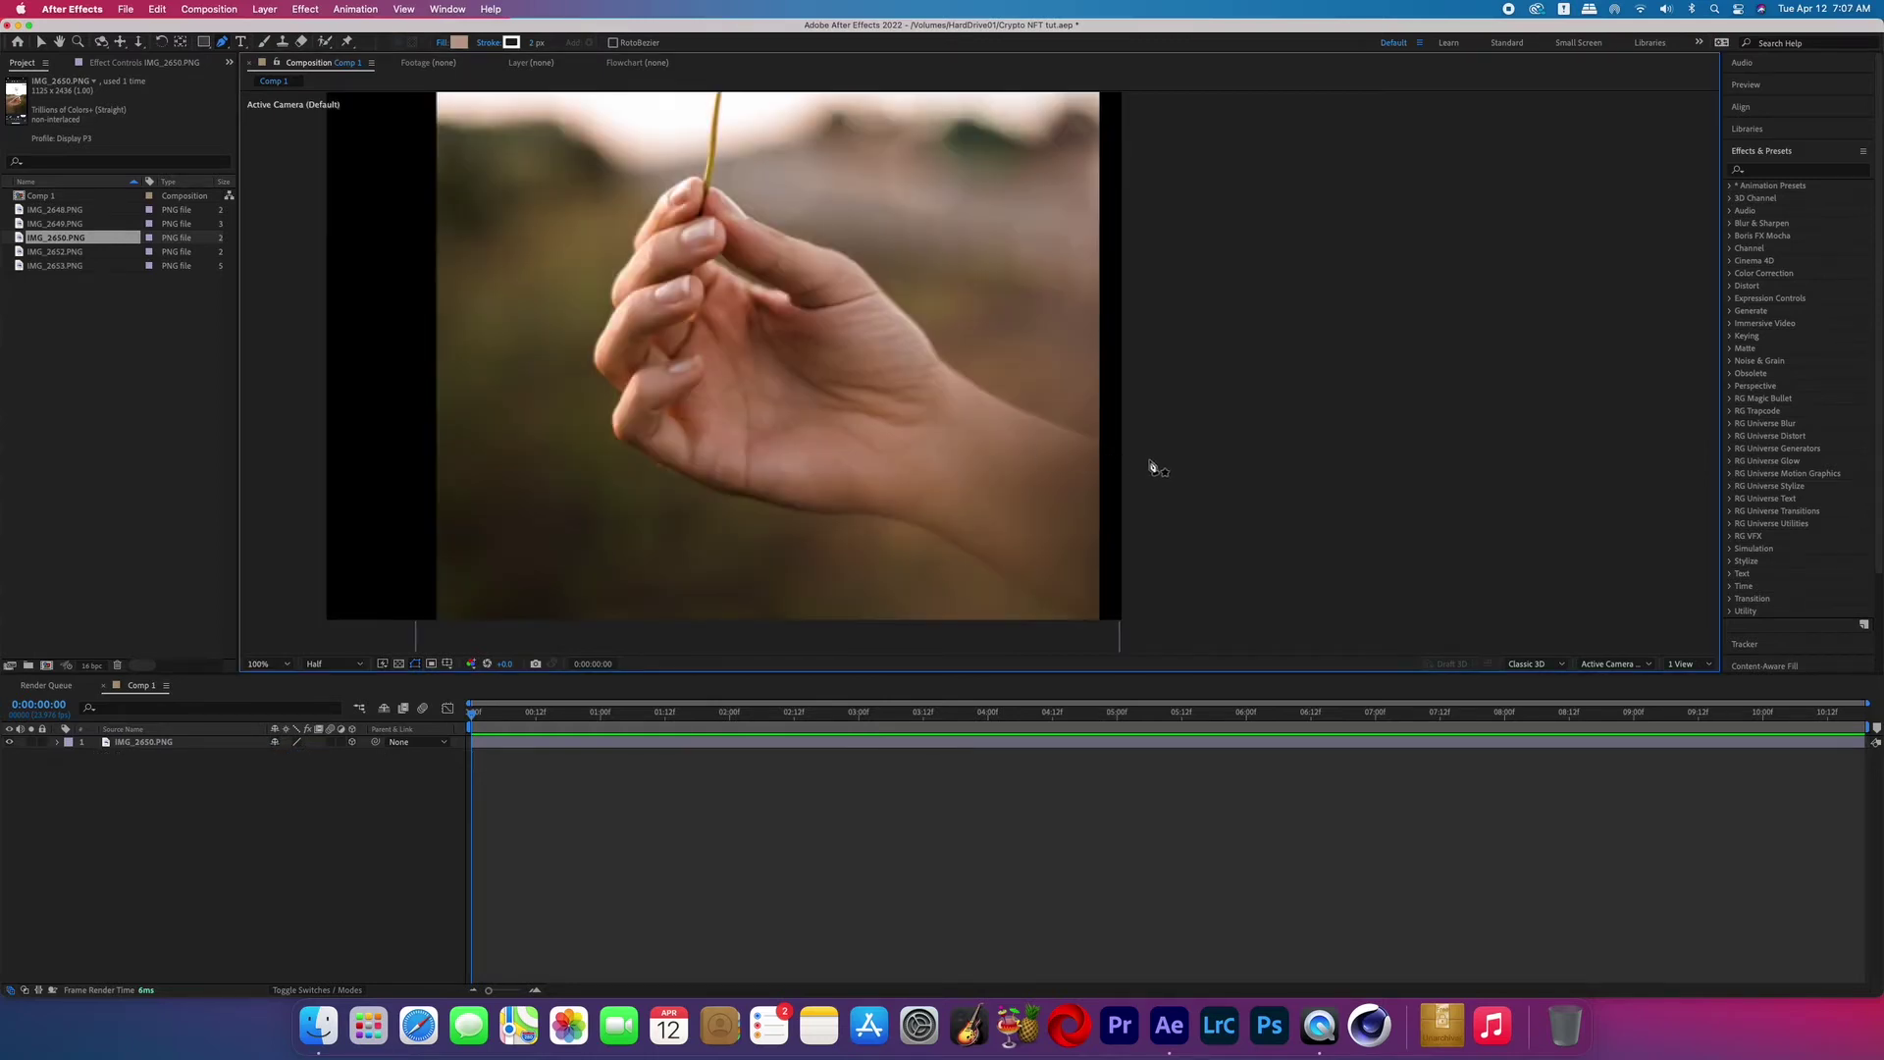
Step: Start the hand outline at the wrist and set the stroke to the sampled hand colour
click(1152, 462)
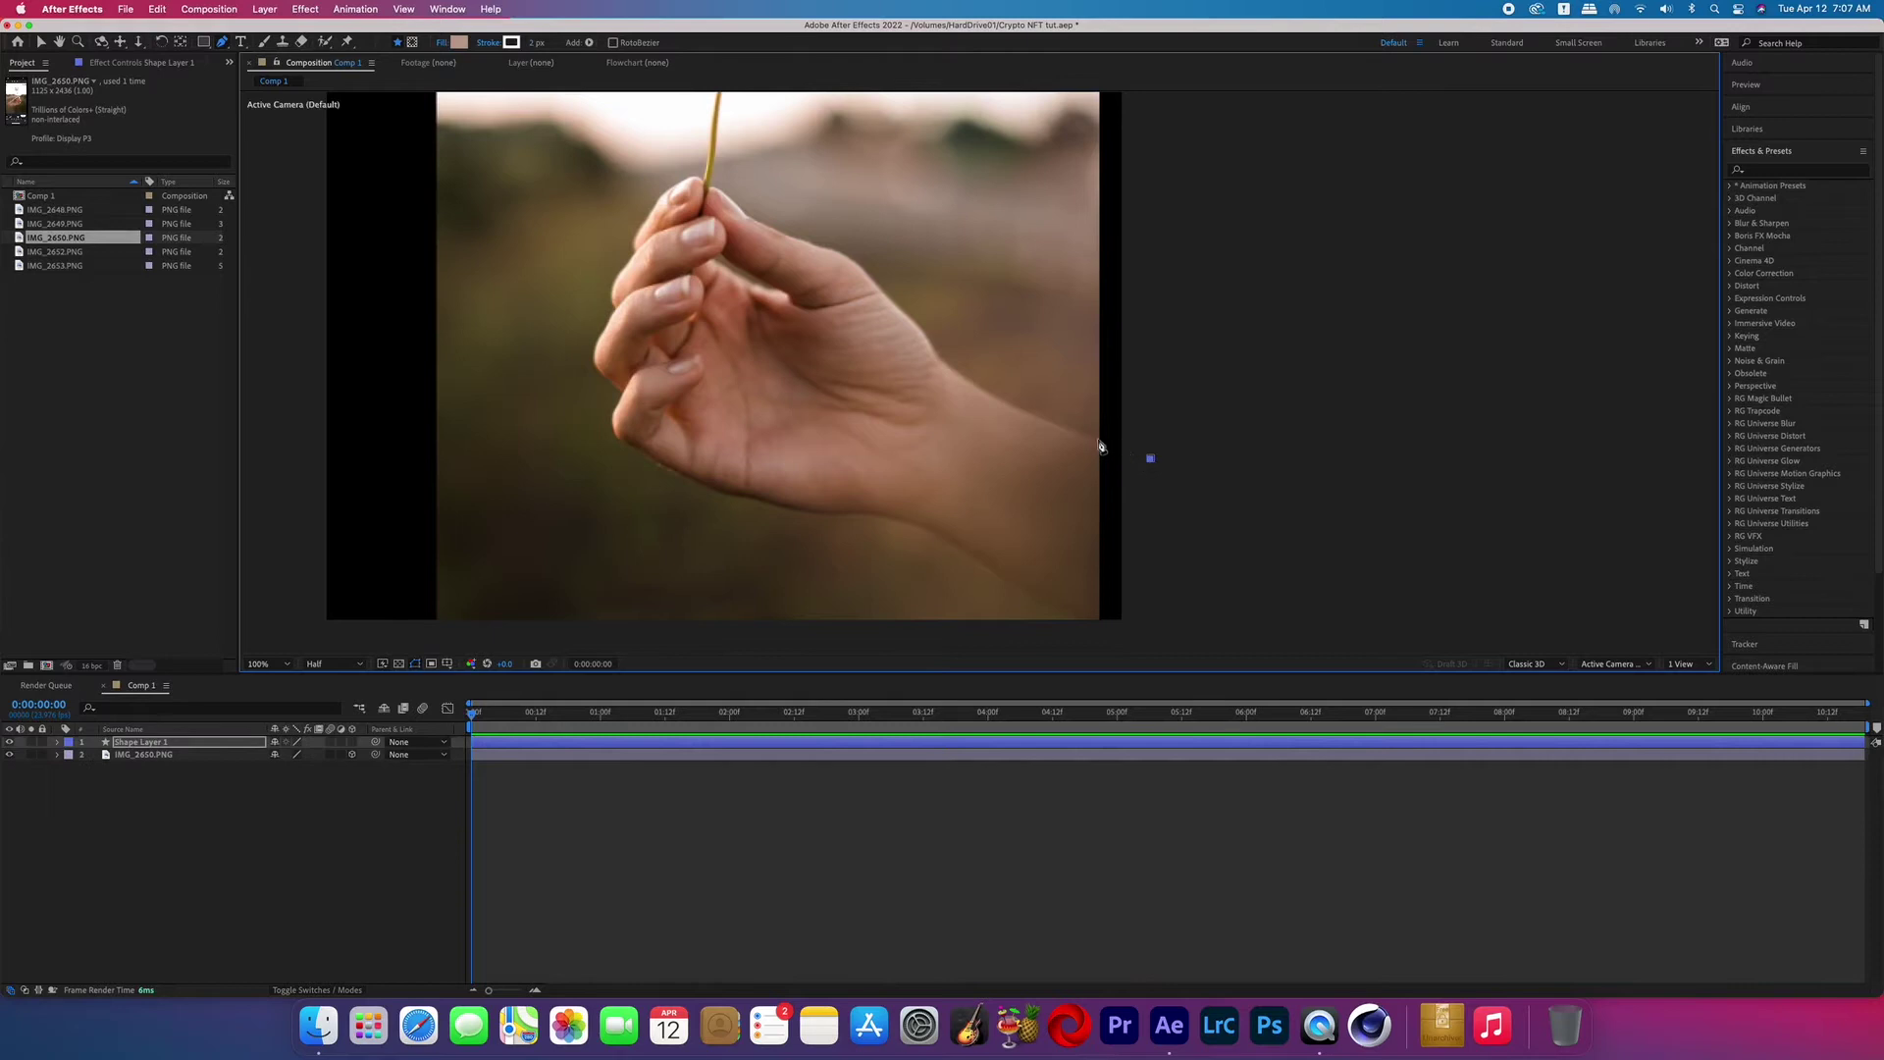
click(1040, 422)
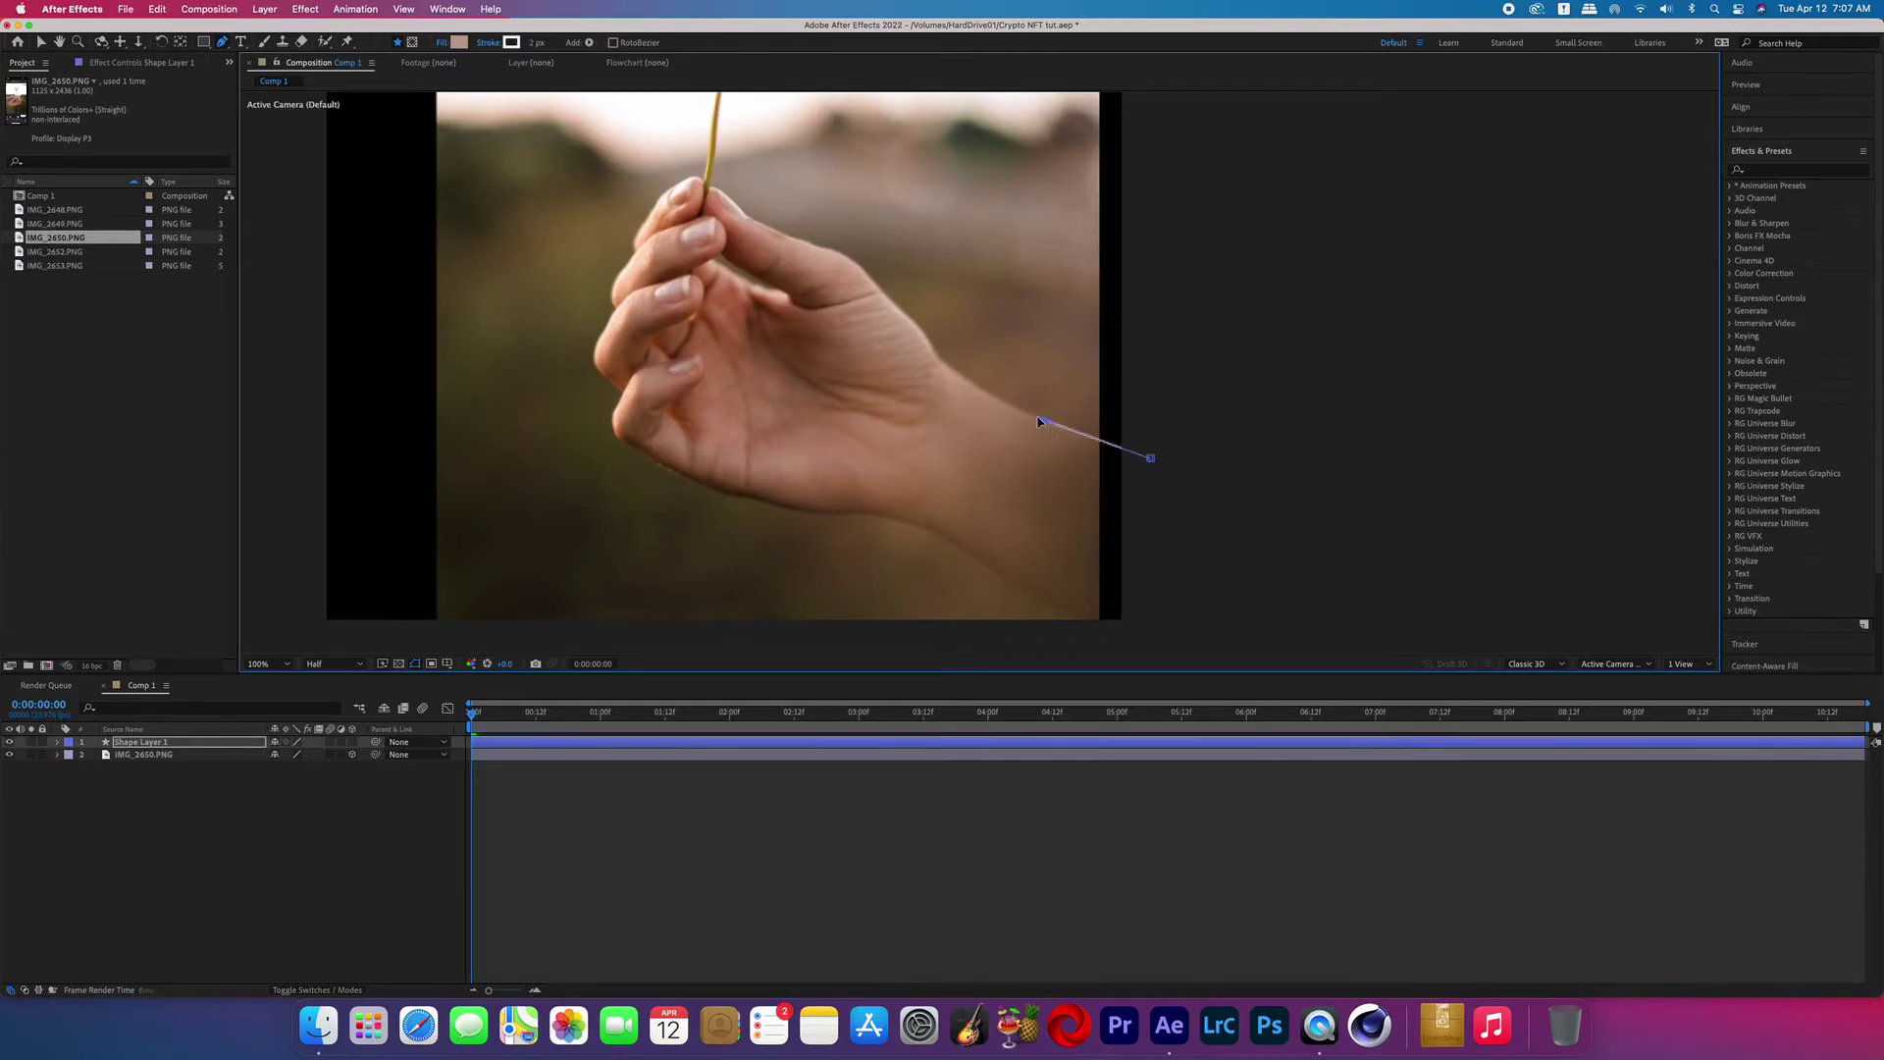
click(991, 400)
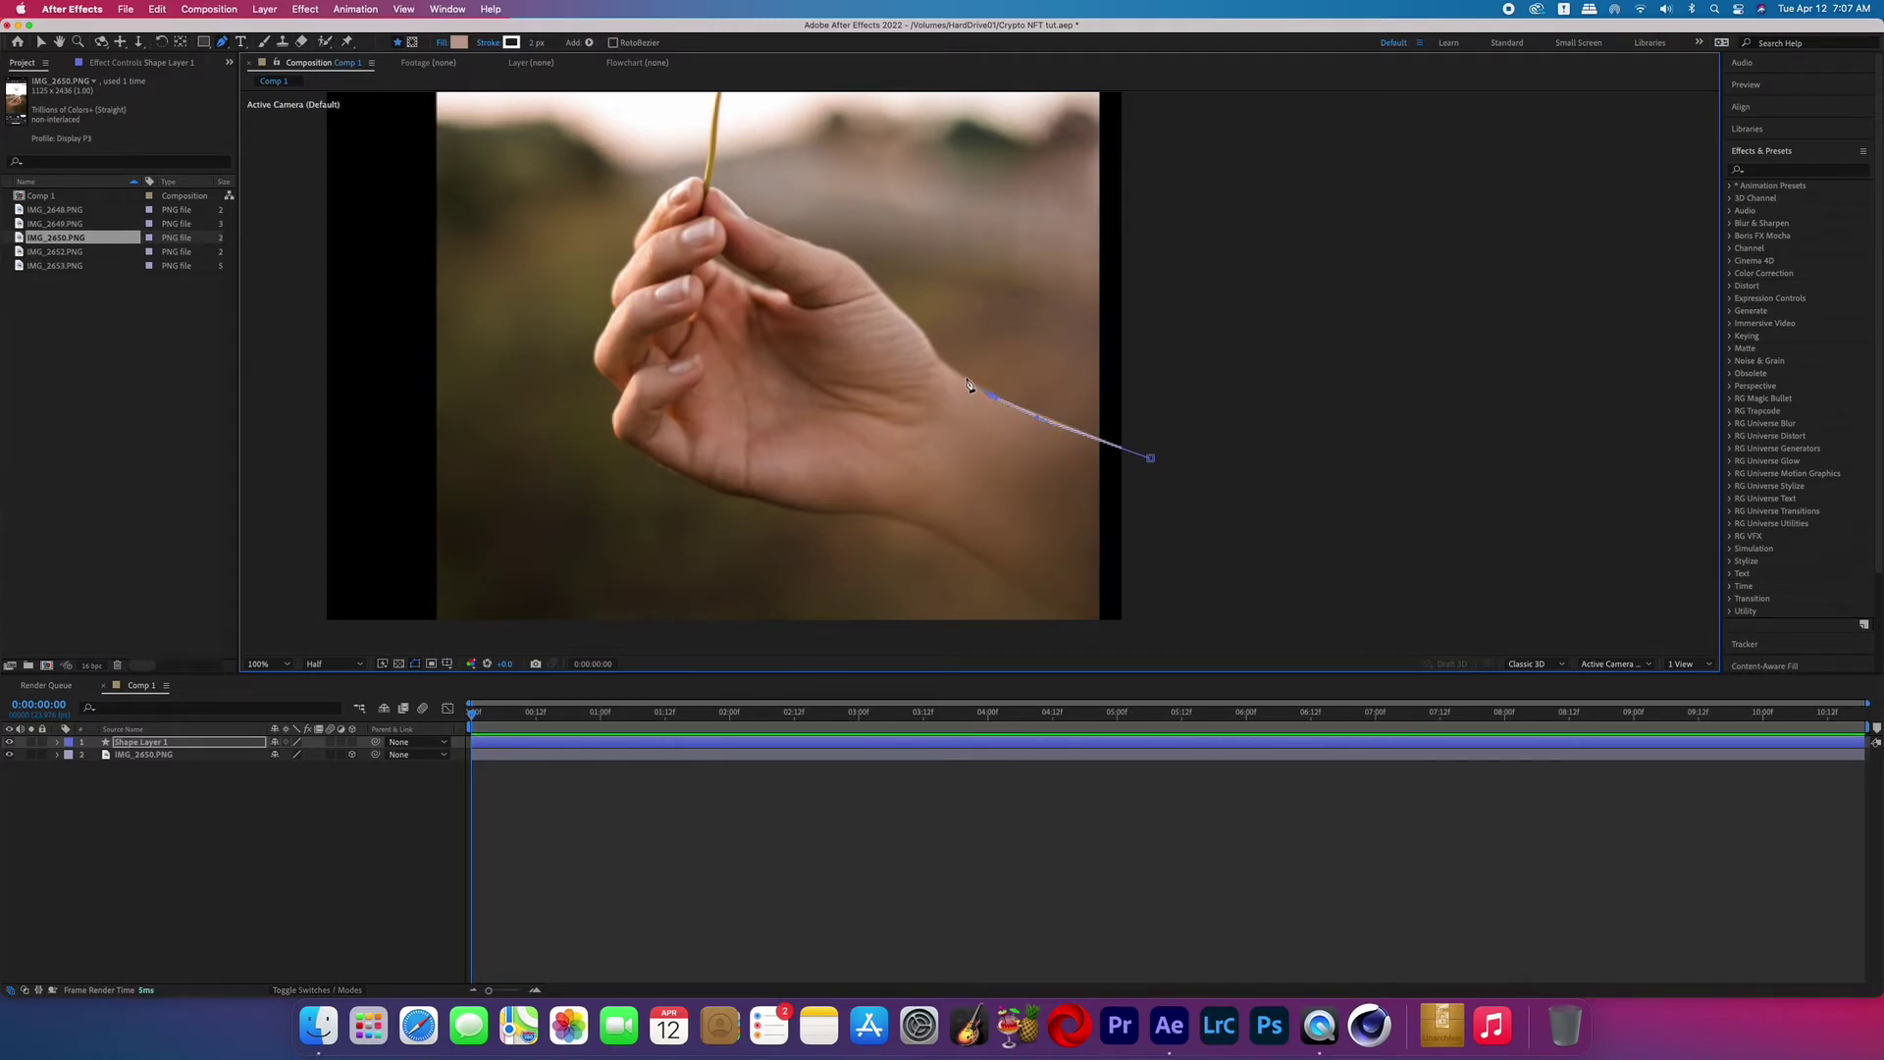
click(512, 42)
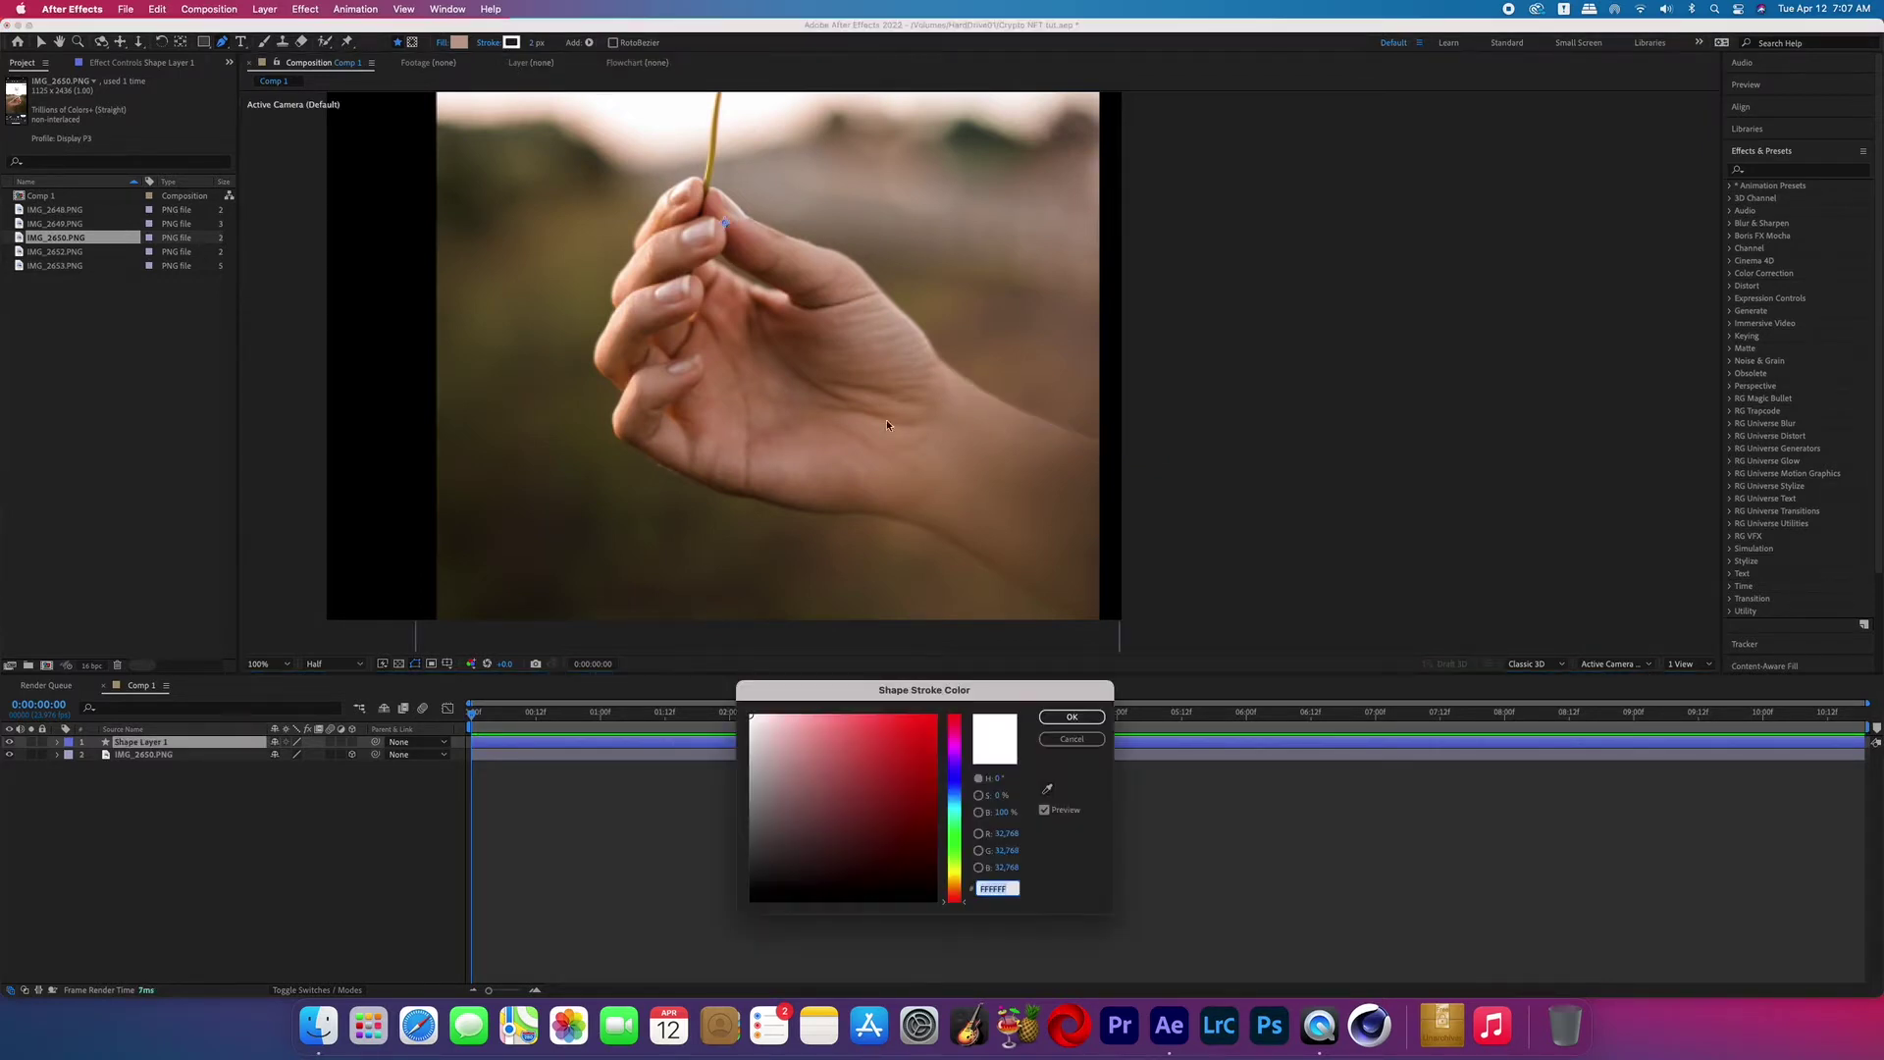
click(1047, 788)
click(725, 224)
key(Return)
Step: Continue the outline up the wrist and along the hand's lower edge
drag(1138, 453, 942, 373)
scroll(919, 397, up, 1)
click(995, 309)
click(937, 246)
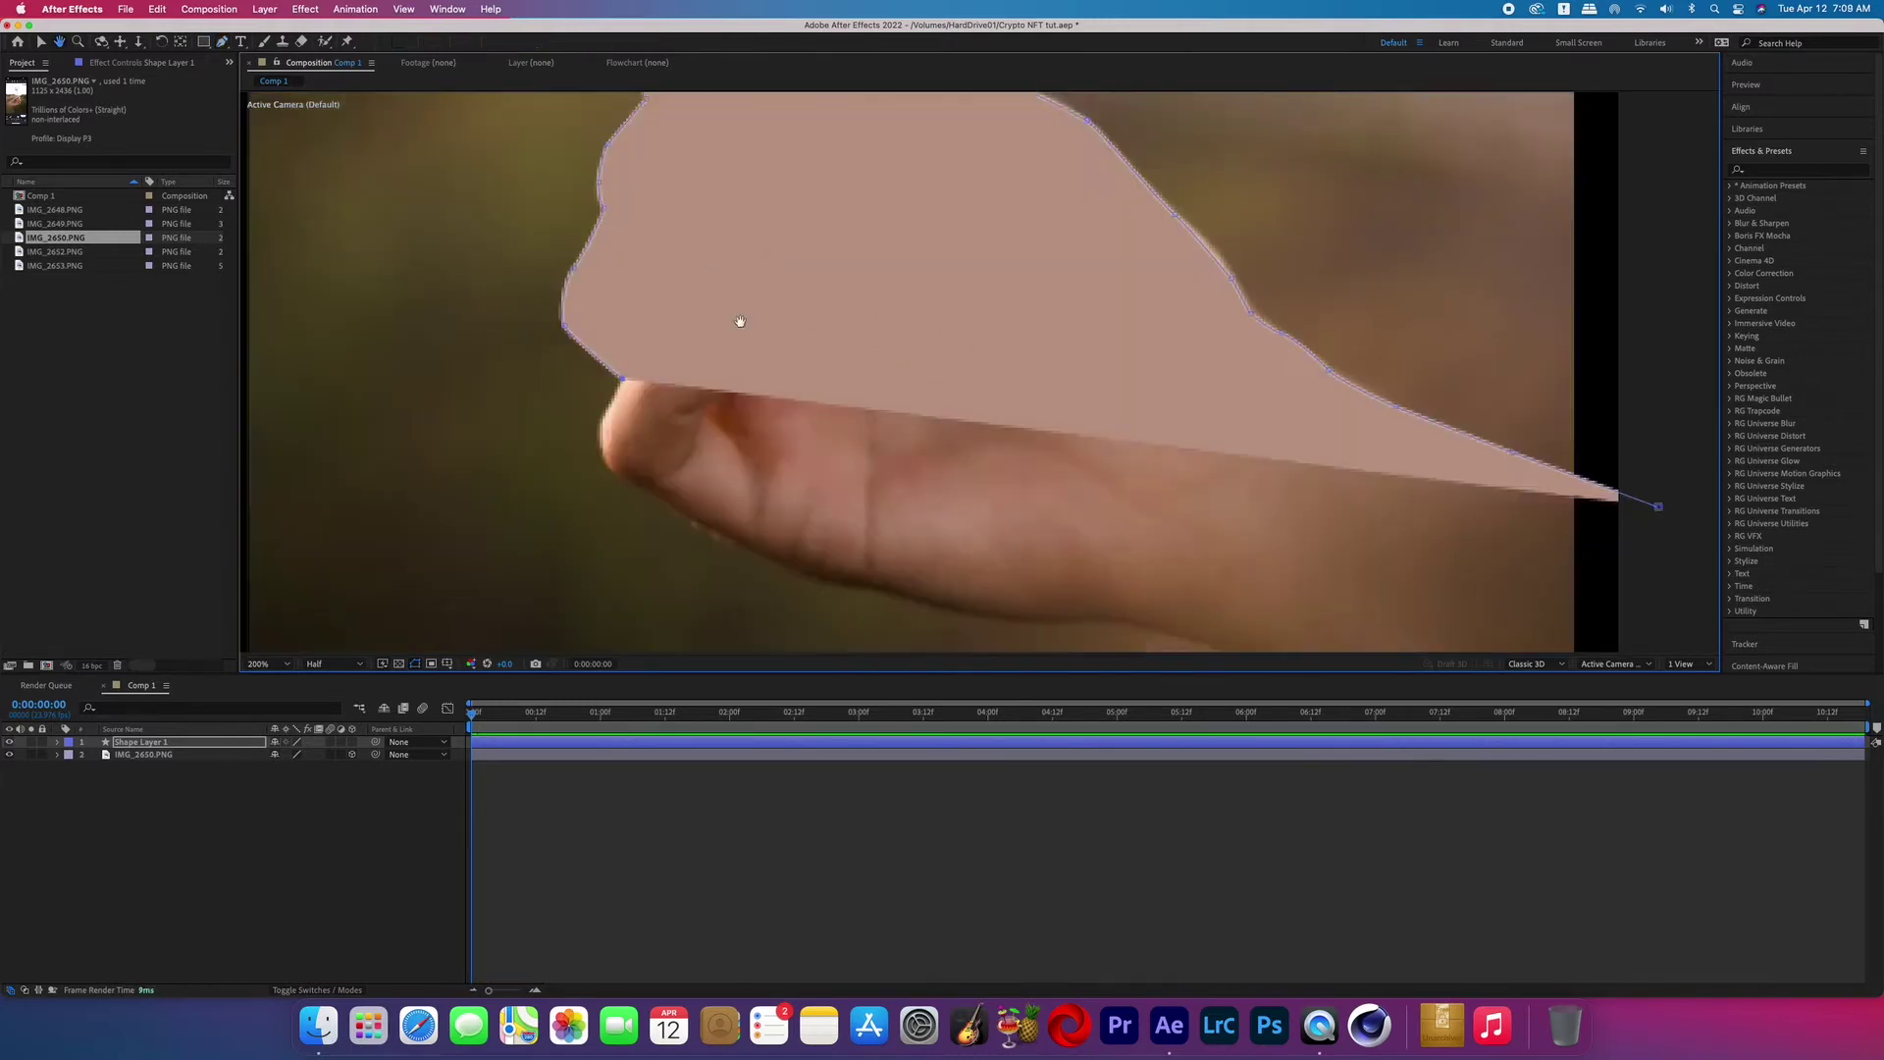
click(832, 491)
Step: Finish the lower-edge outline, then lower Shape Layer 1's opacity so the photo's hand shows through
click(893, 501)
click(986, 525)
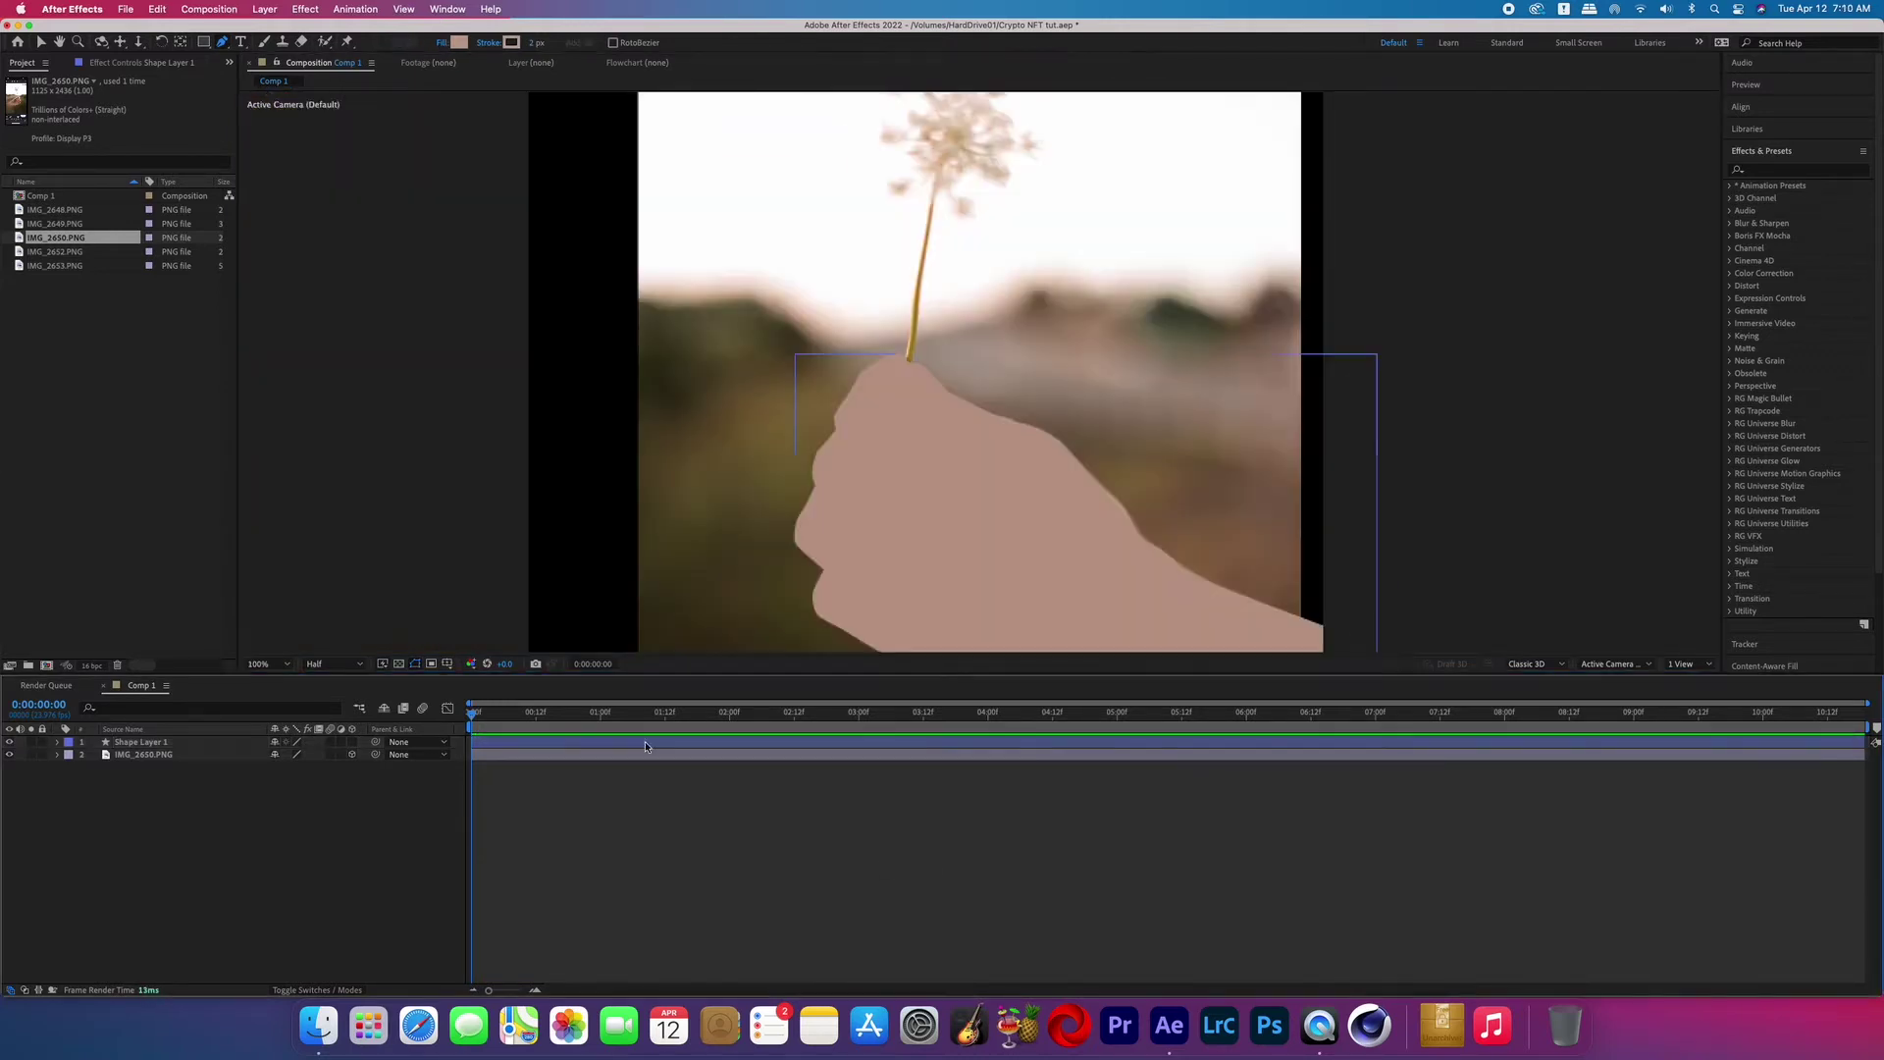
click(633, 744)
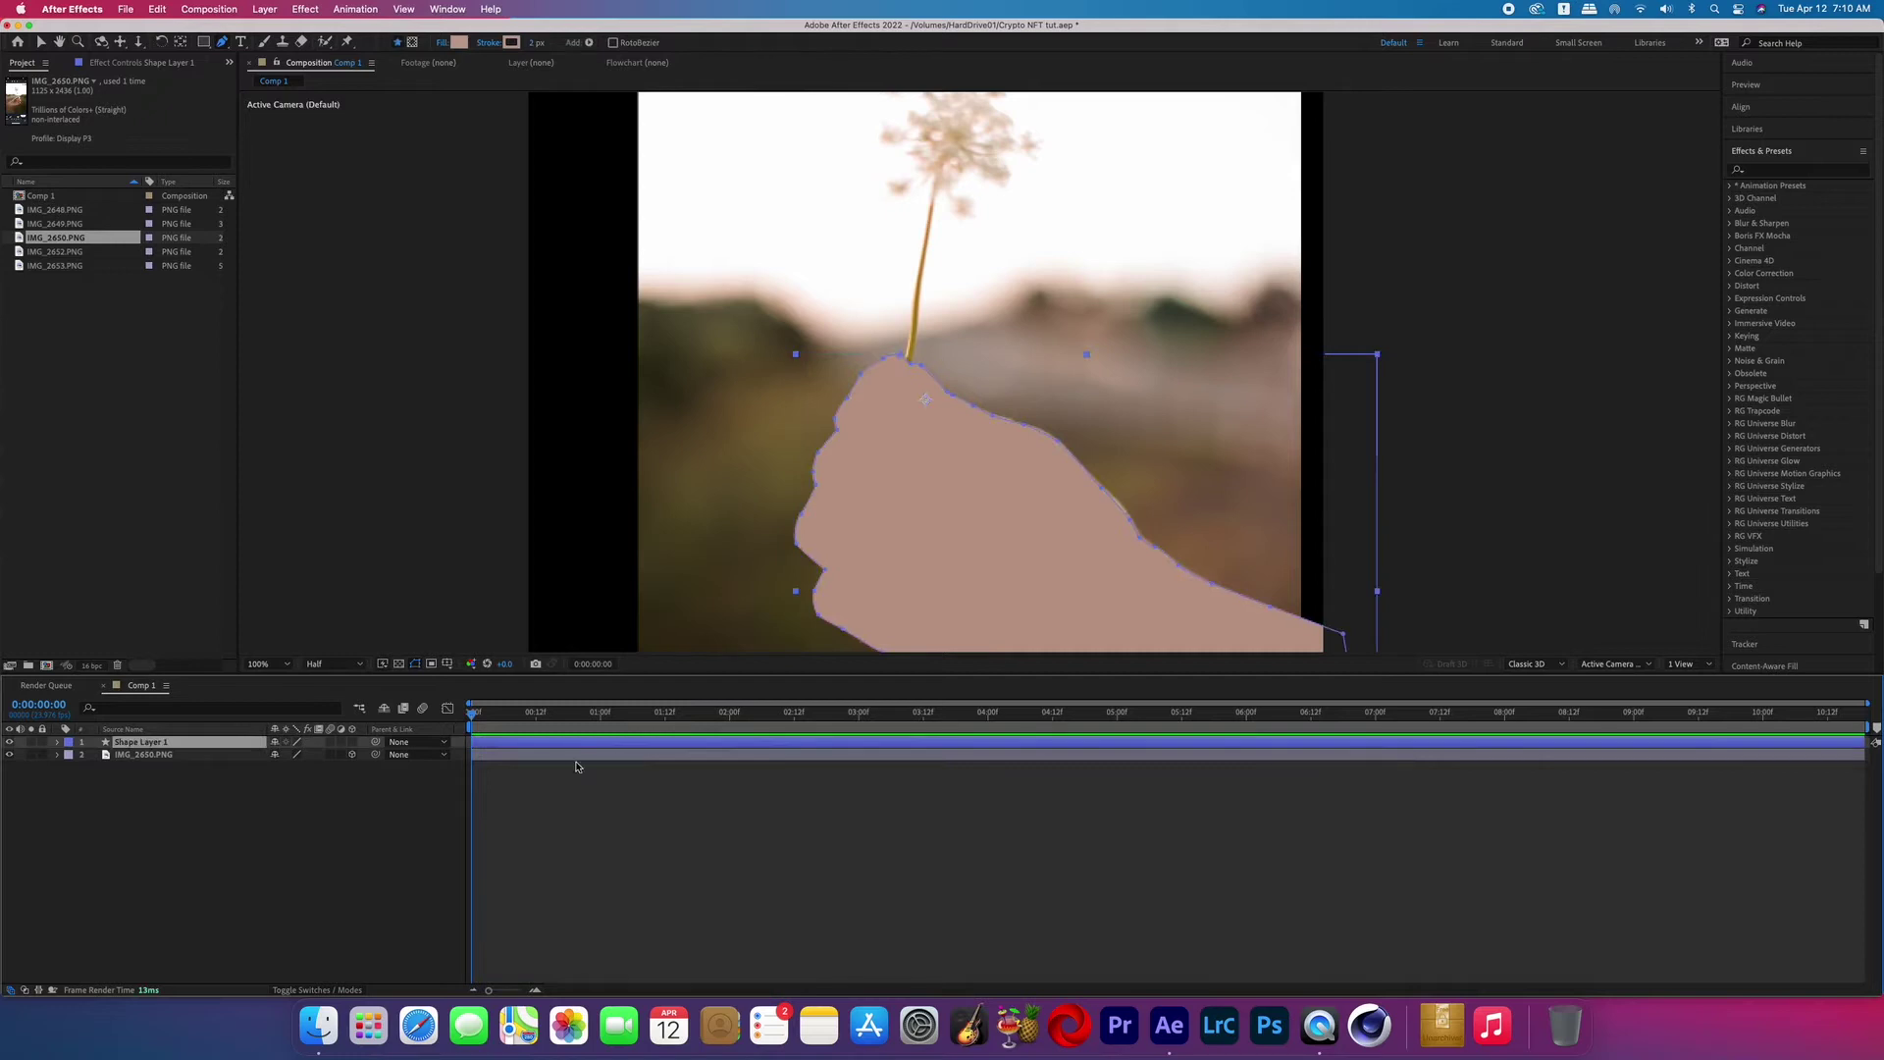
key(t)
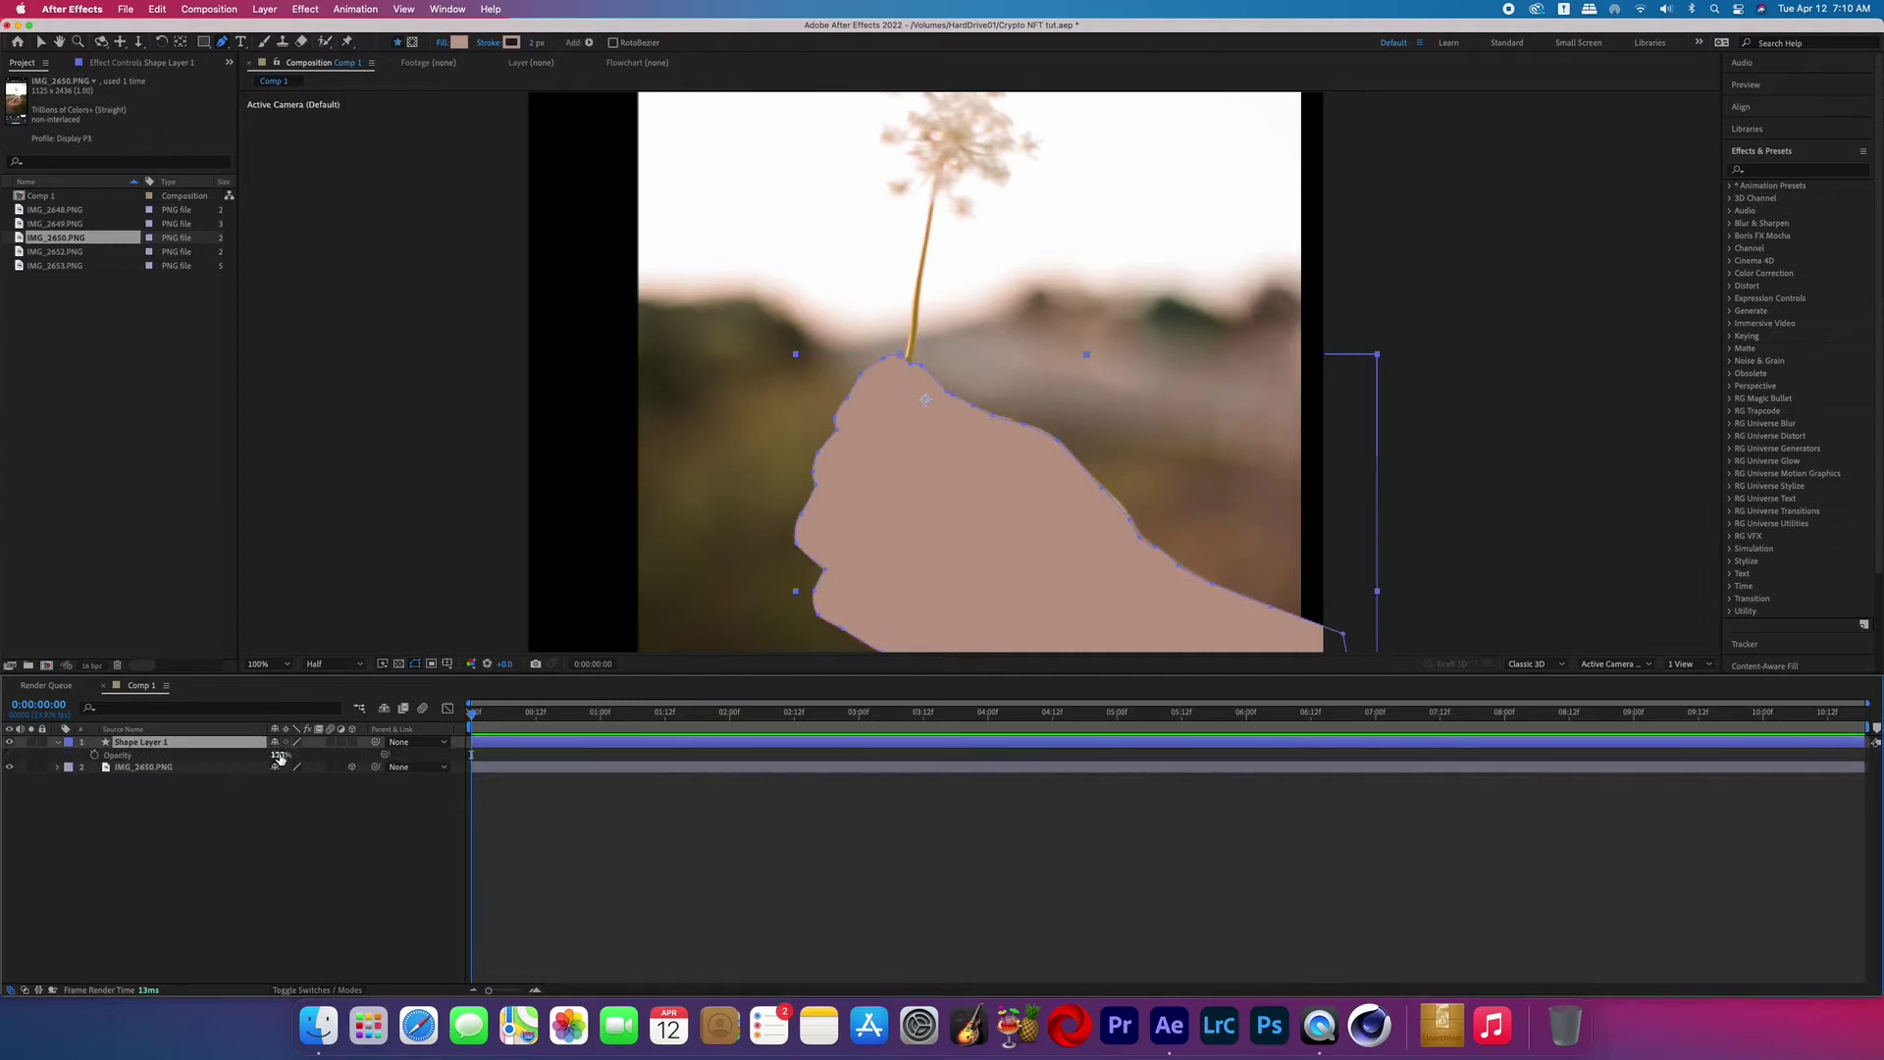
drag(281, 754, 267, 755)
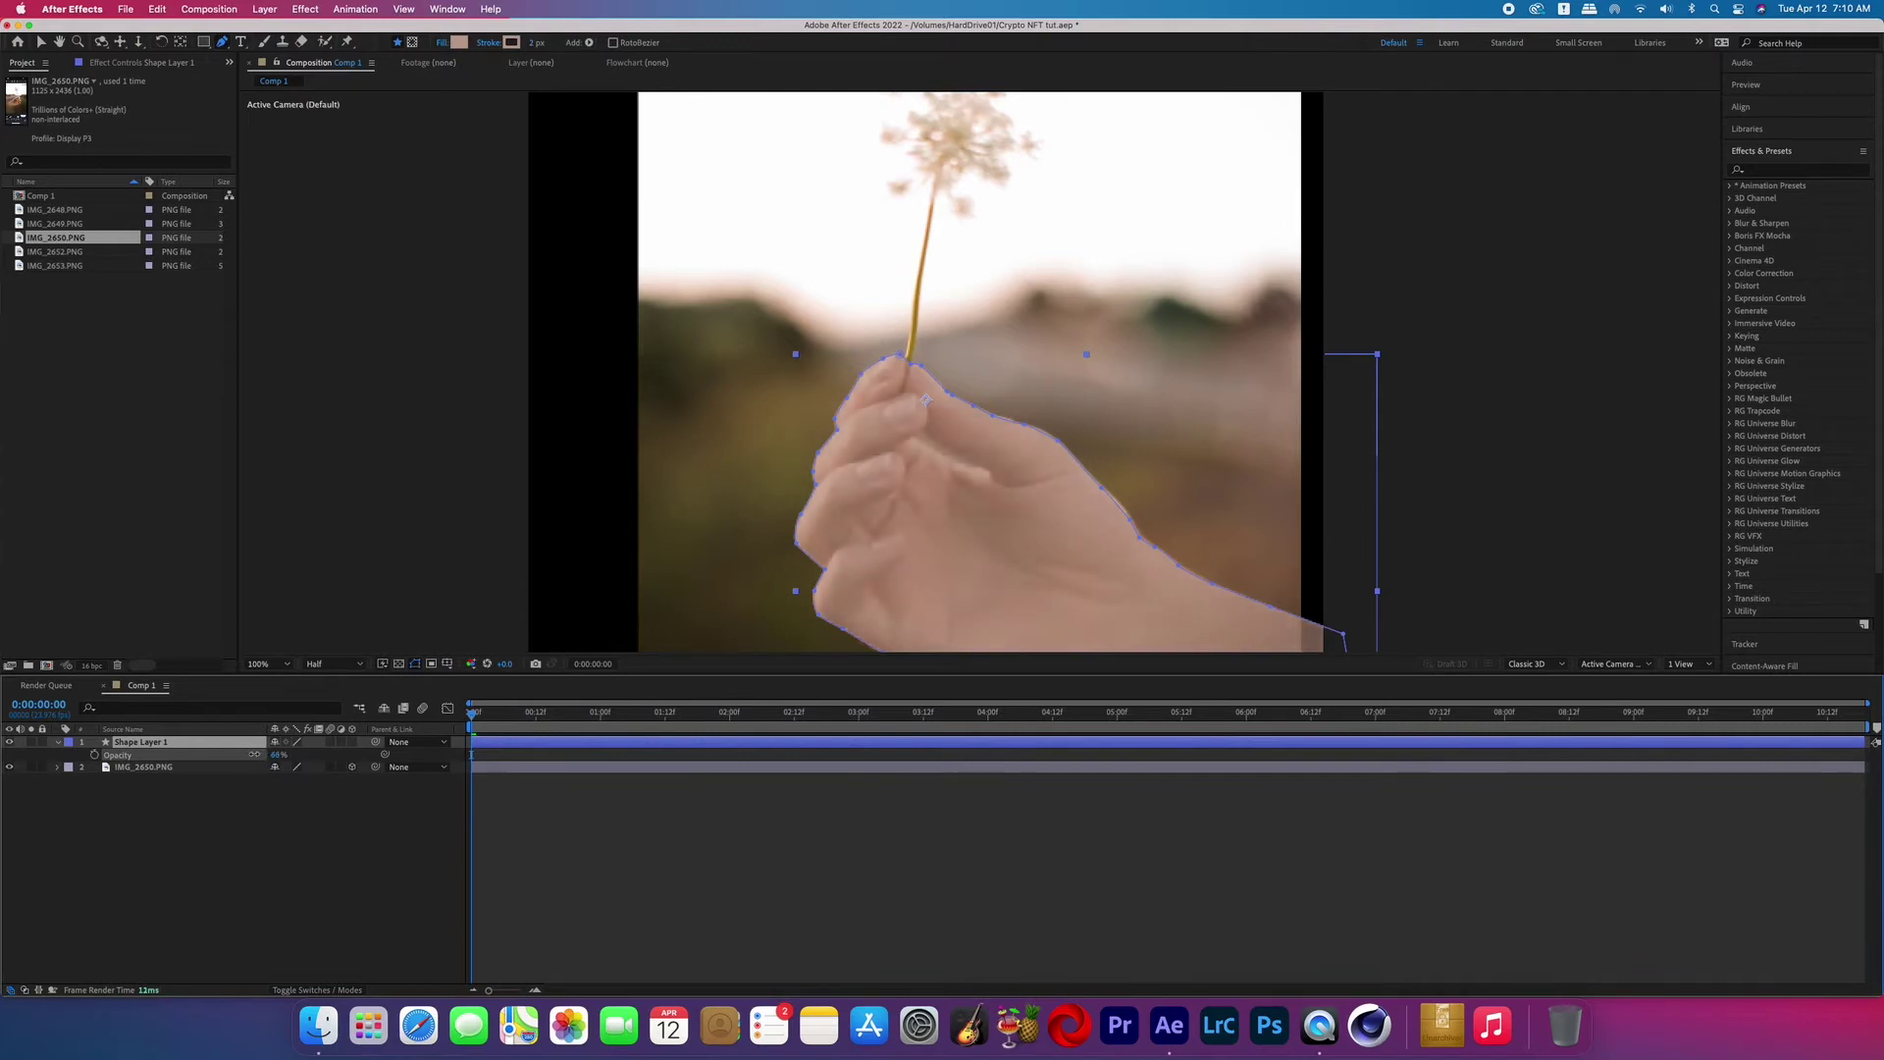
click(622, 855)
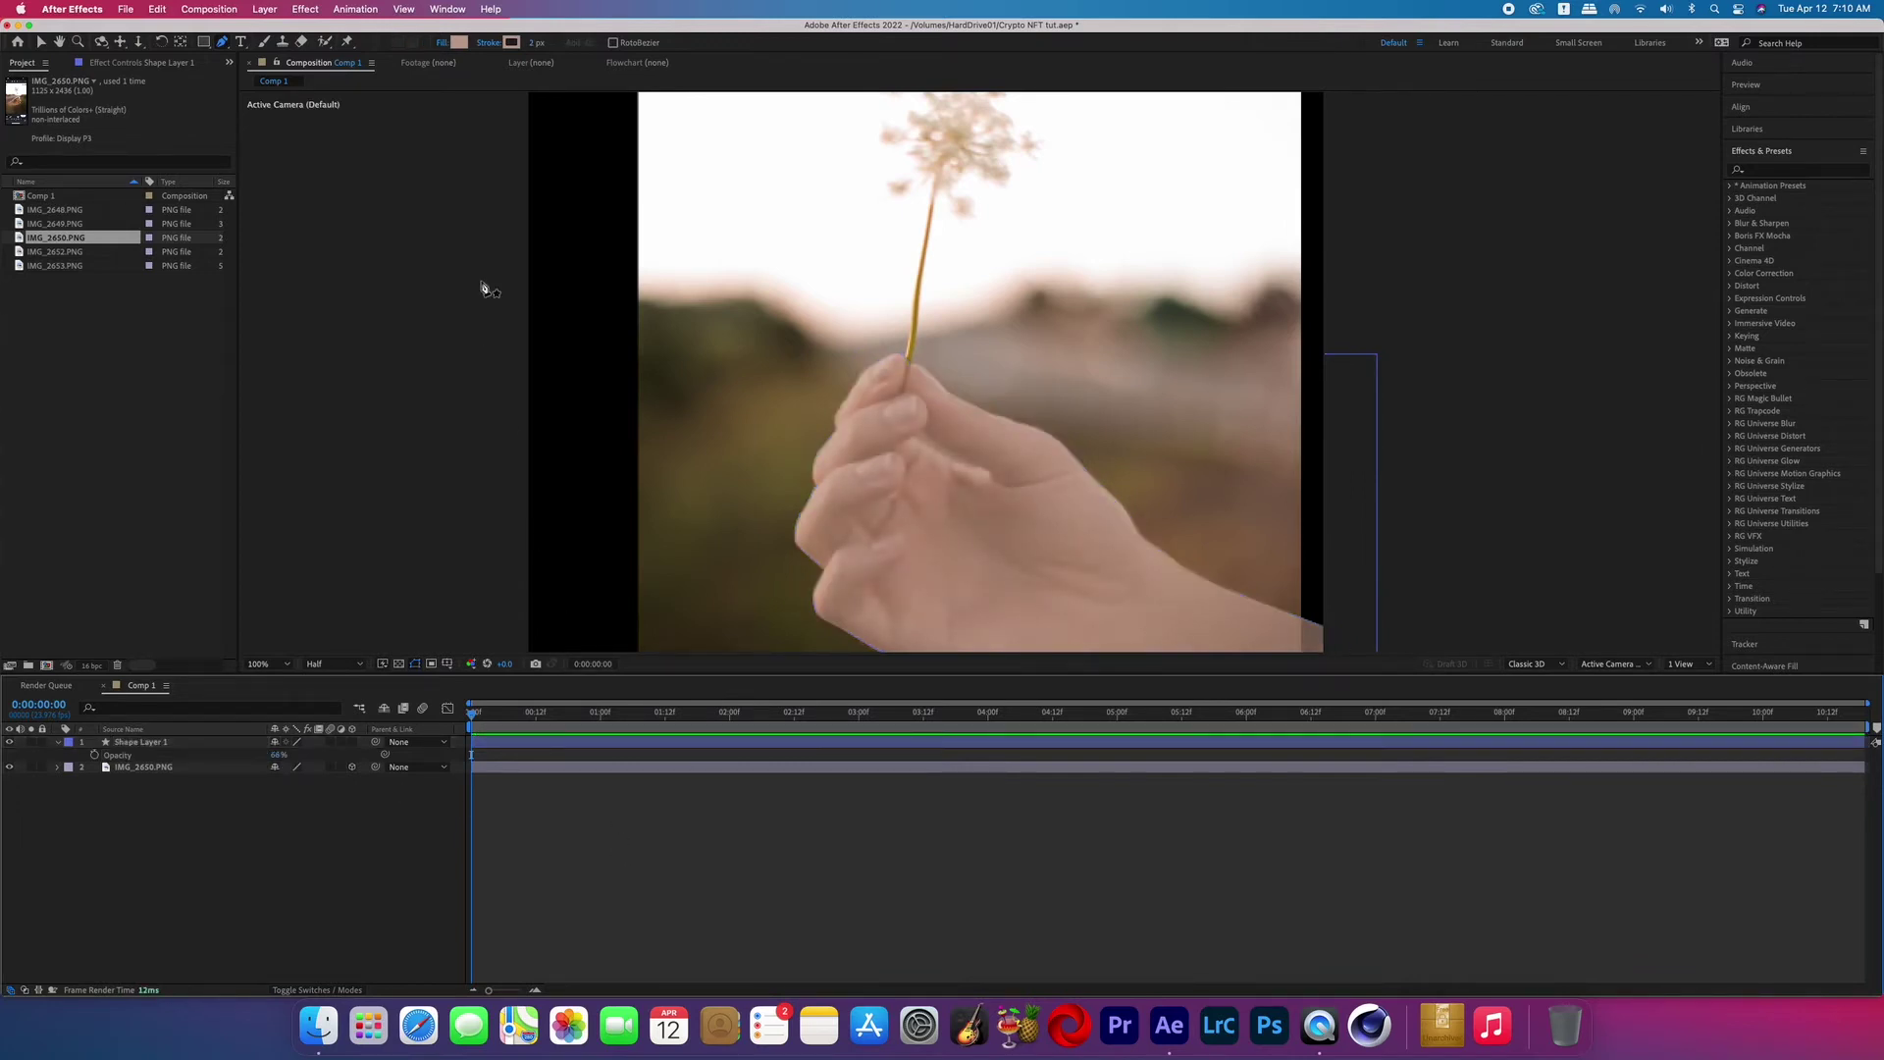
Step: Set new shapes to a black stroke with no fill
click(517, 42)
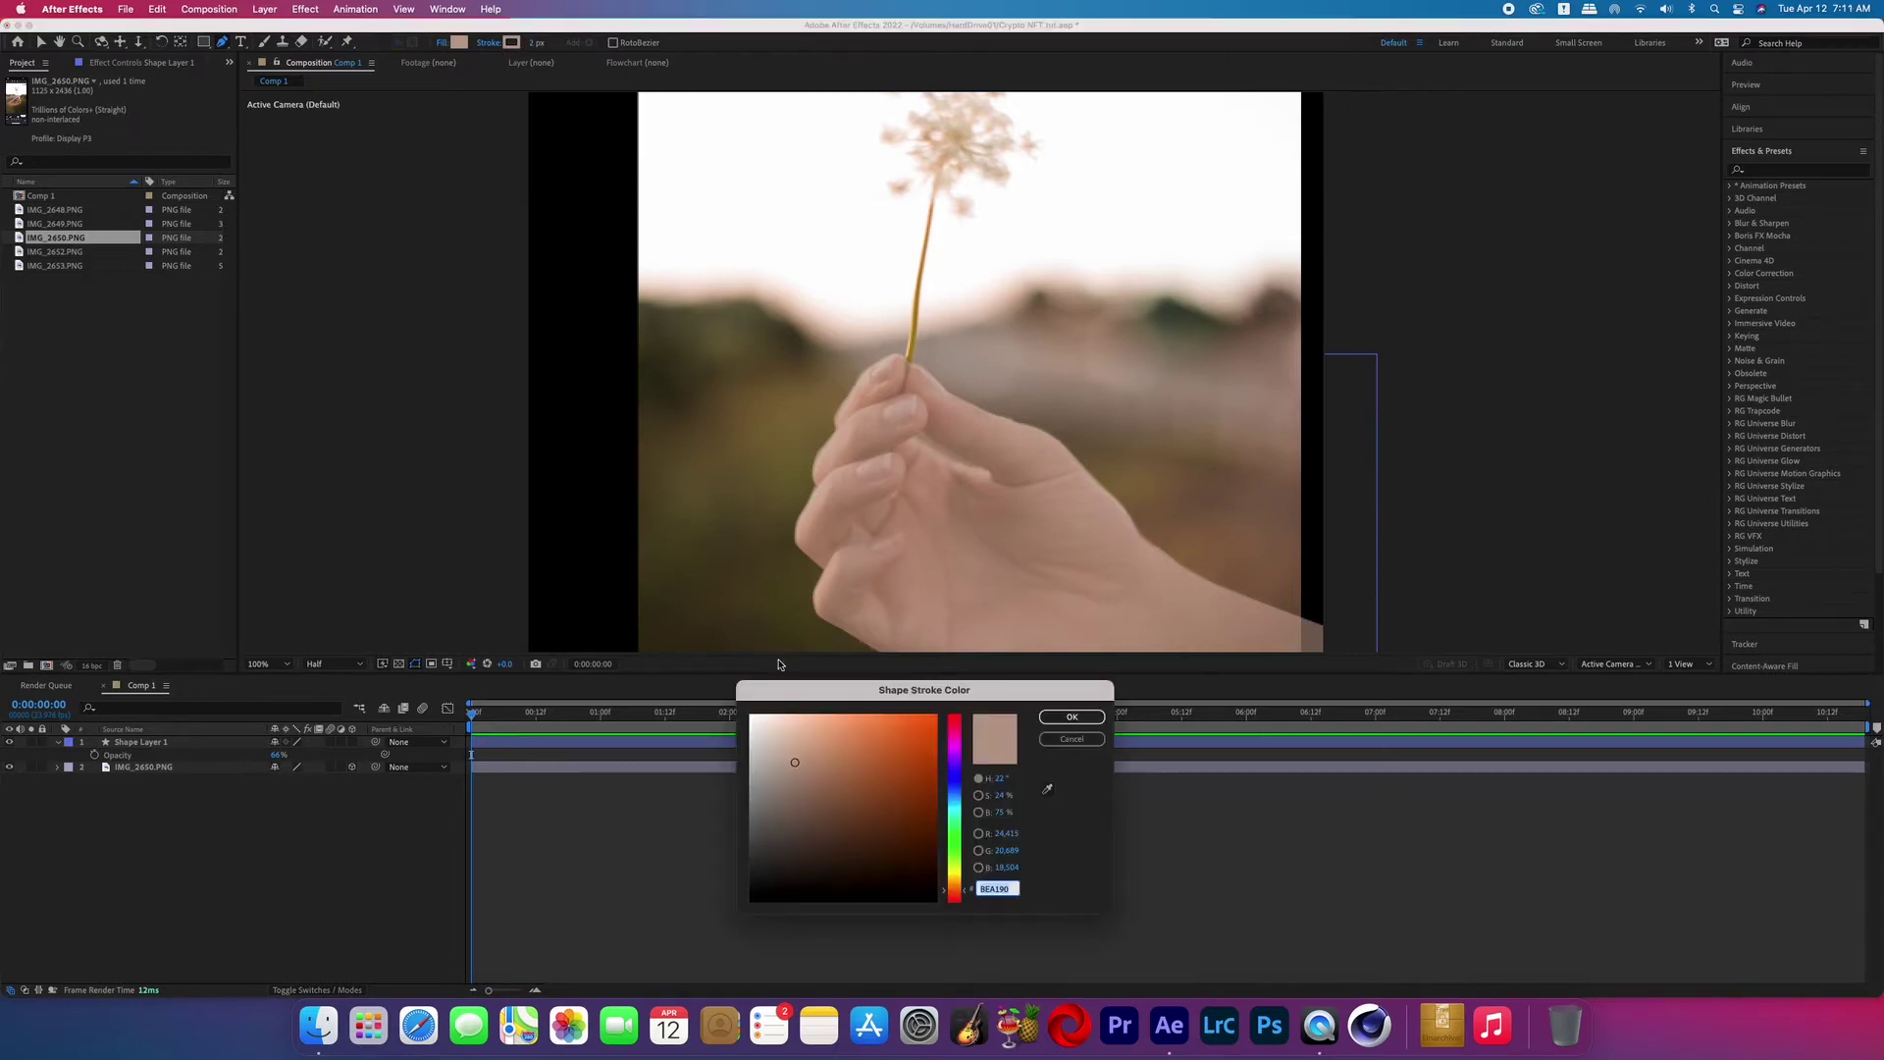
click(1071, 718)
click(443, 43)
click(870, 476)
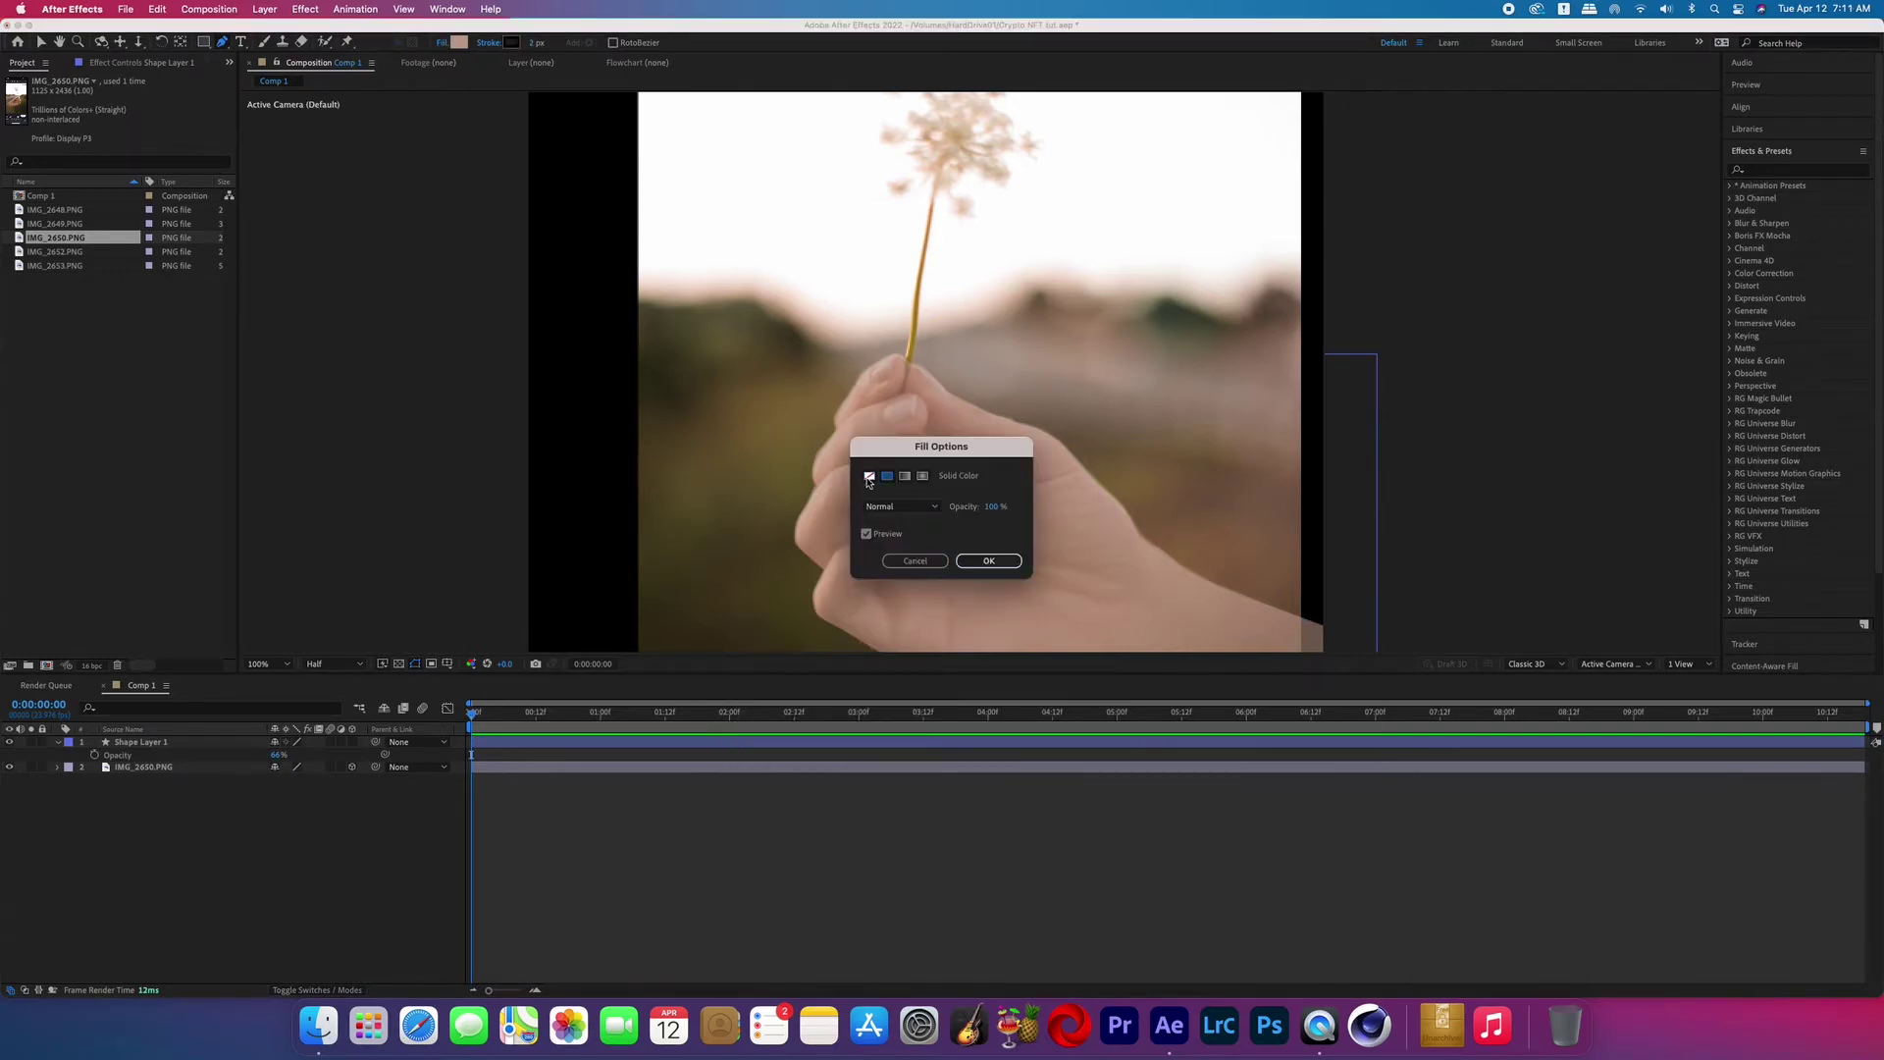
click(988, 561)
Step: Trace a black crease line from the palm up along the finger
scroll(1069, 466, up, 2)
click(1064, 461)
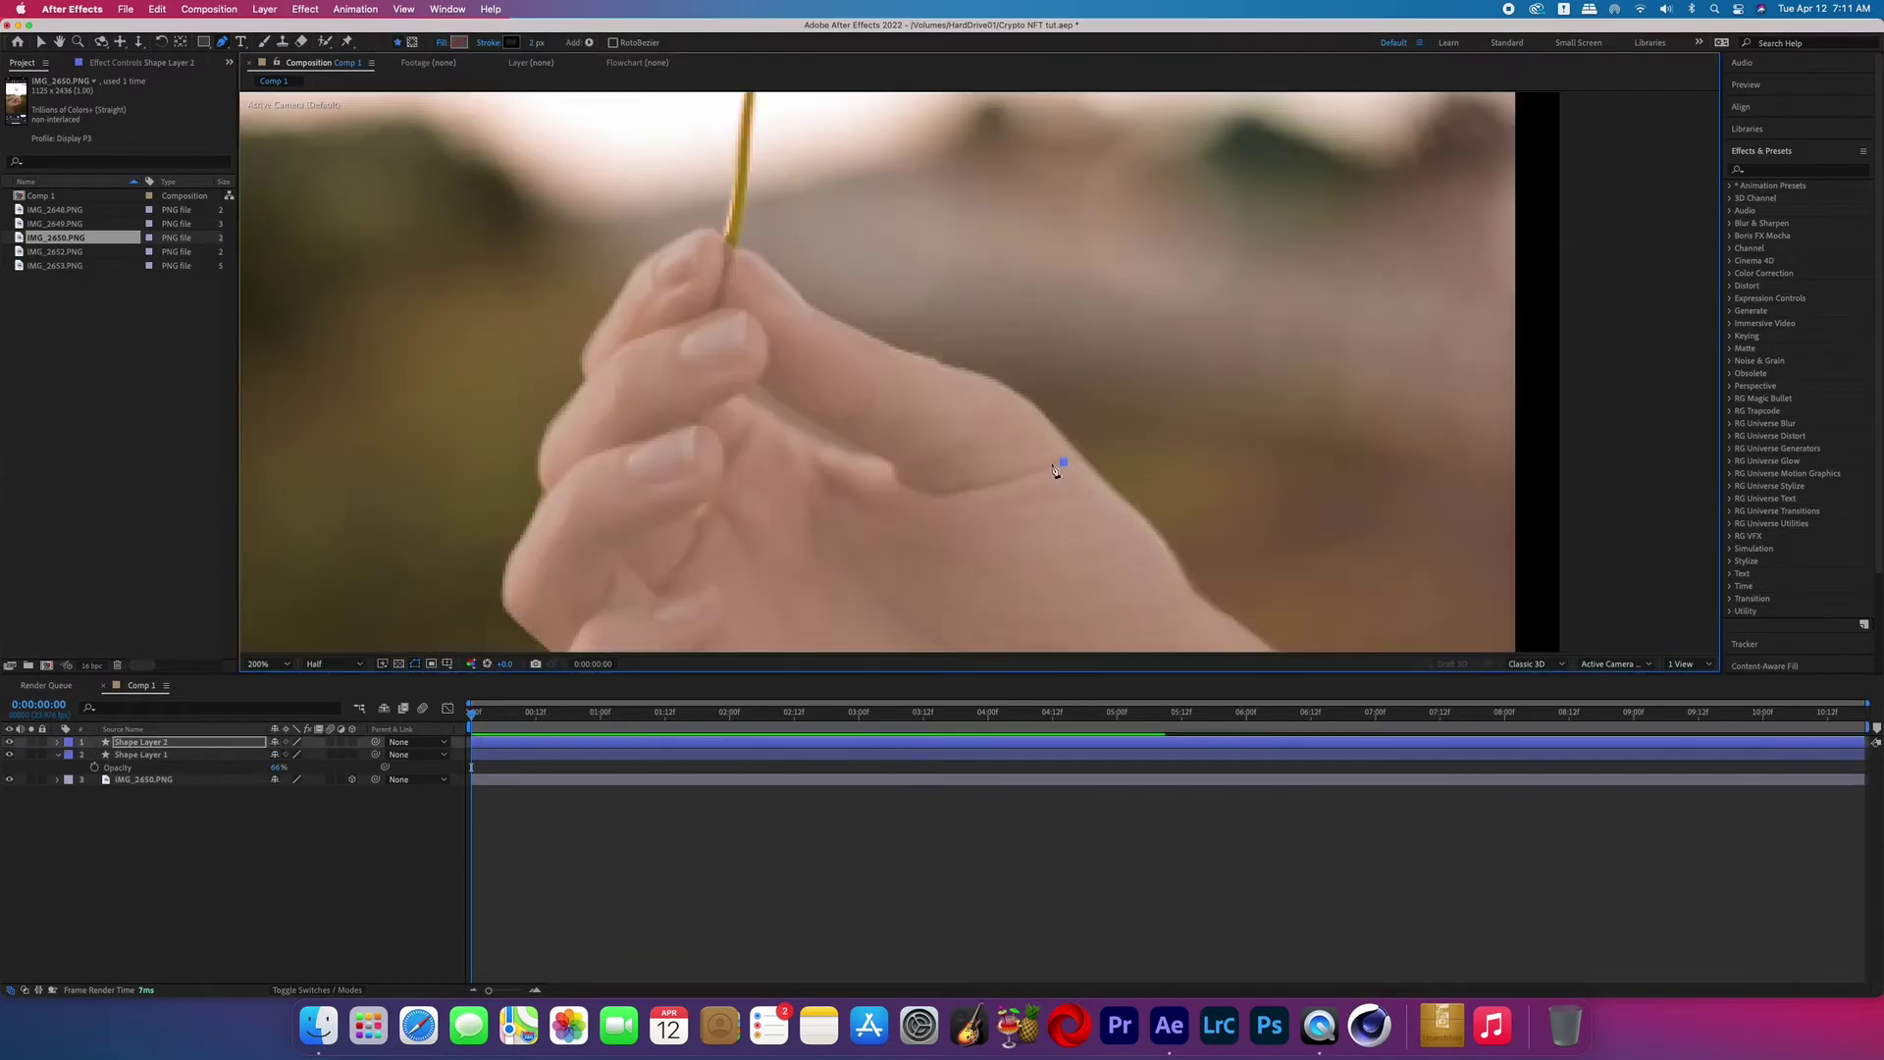
click(943, 493)
click(907, 485)
click(896, 466)
click(852, 442)
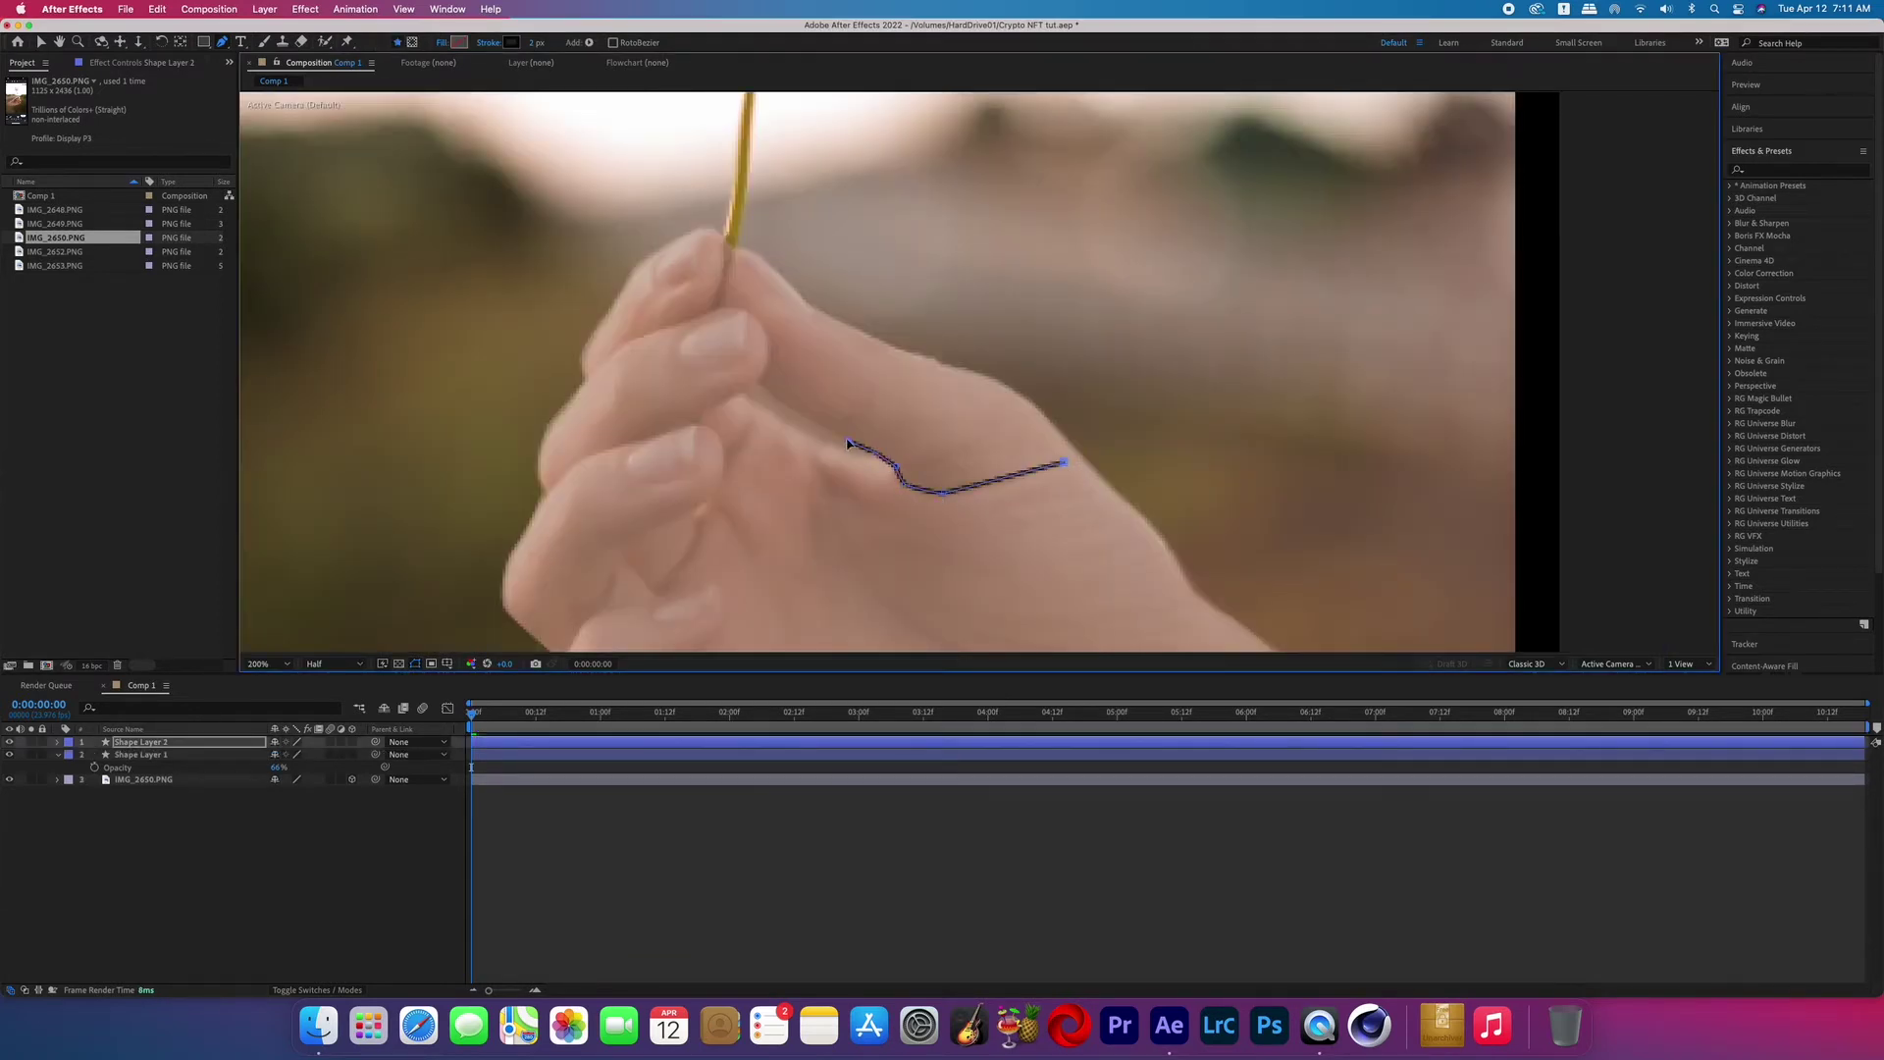
click(817, 422)
click(778, 403)
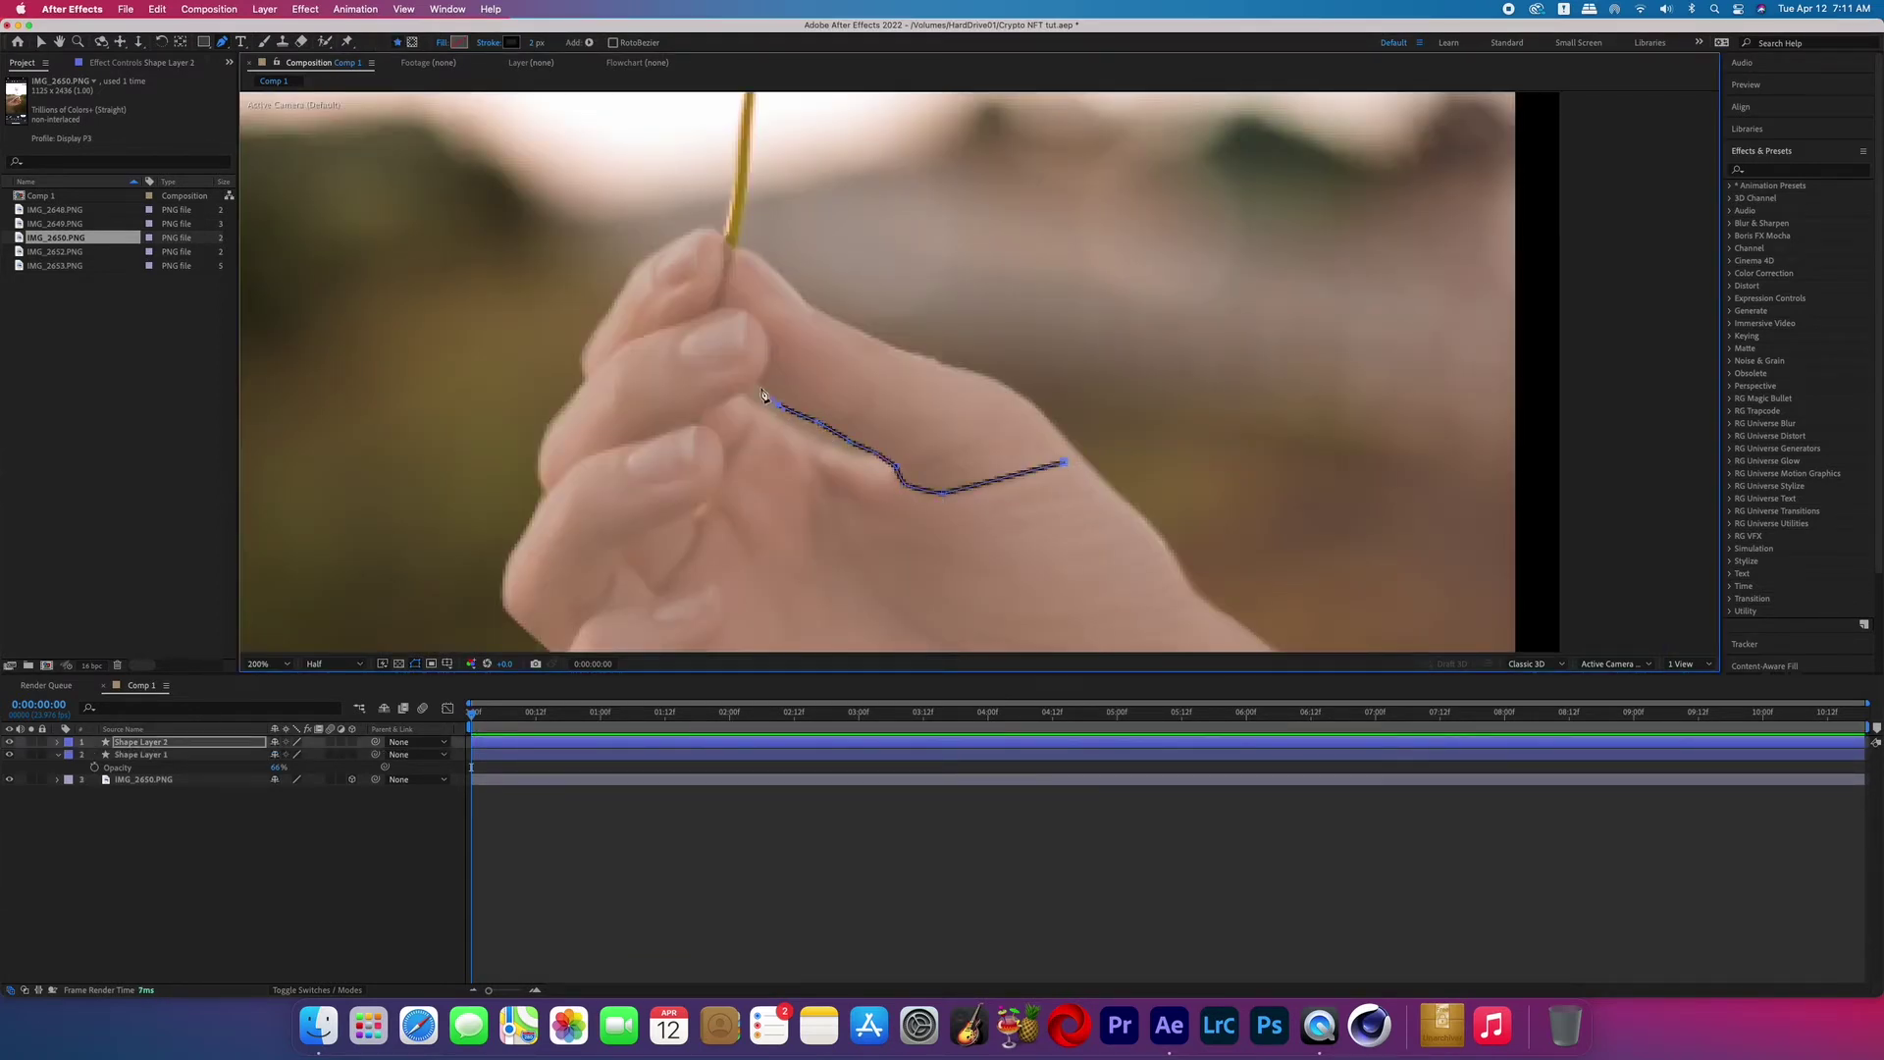
click(768, 339)
click(746, 311)
click(723, 306)
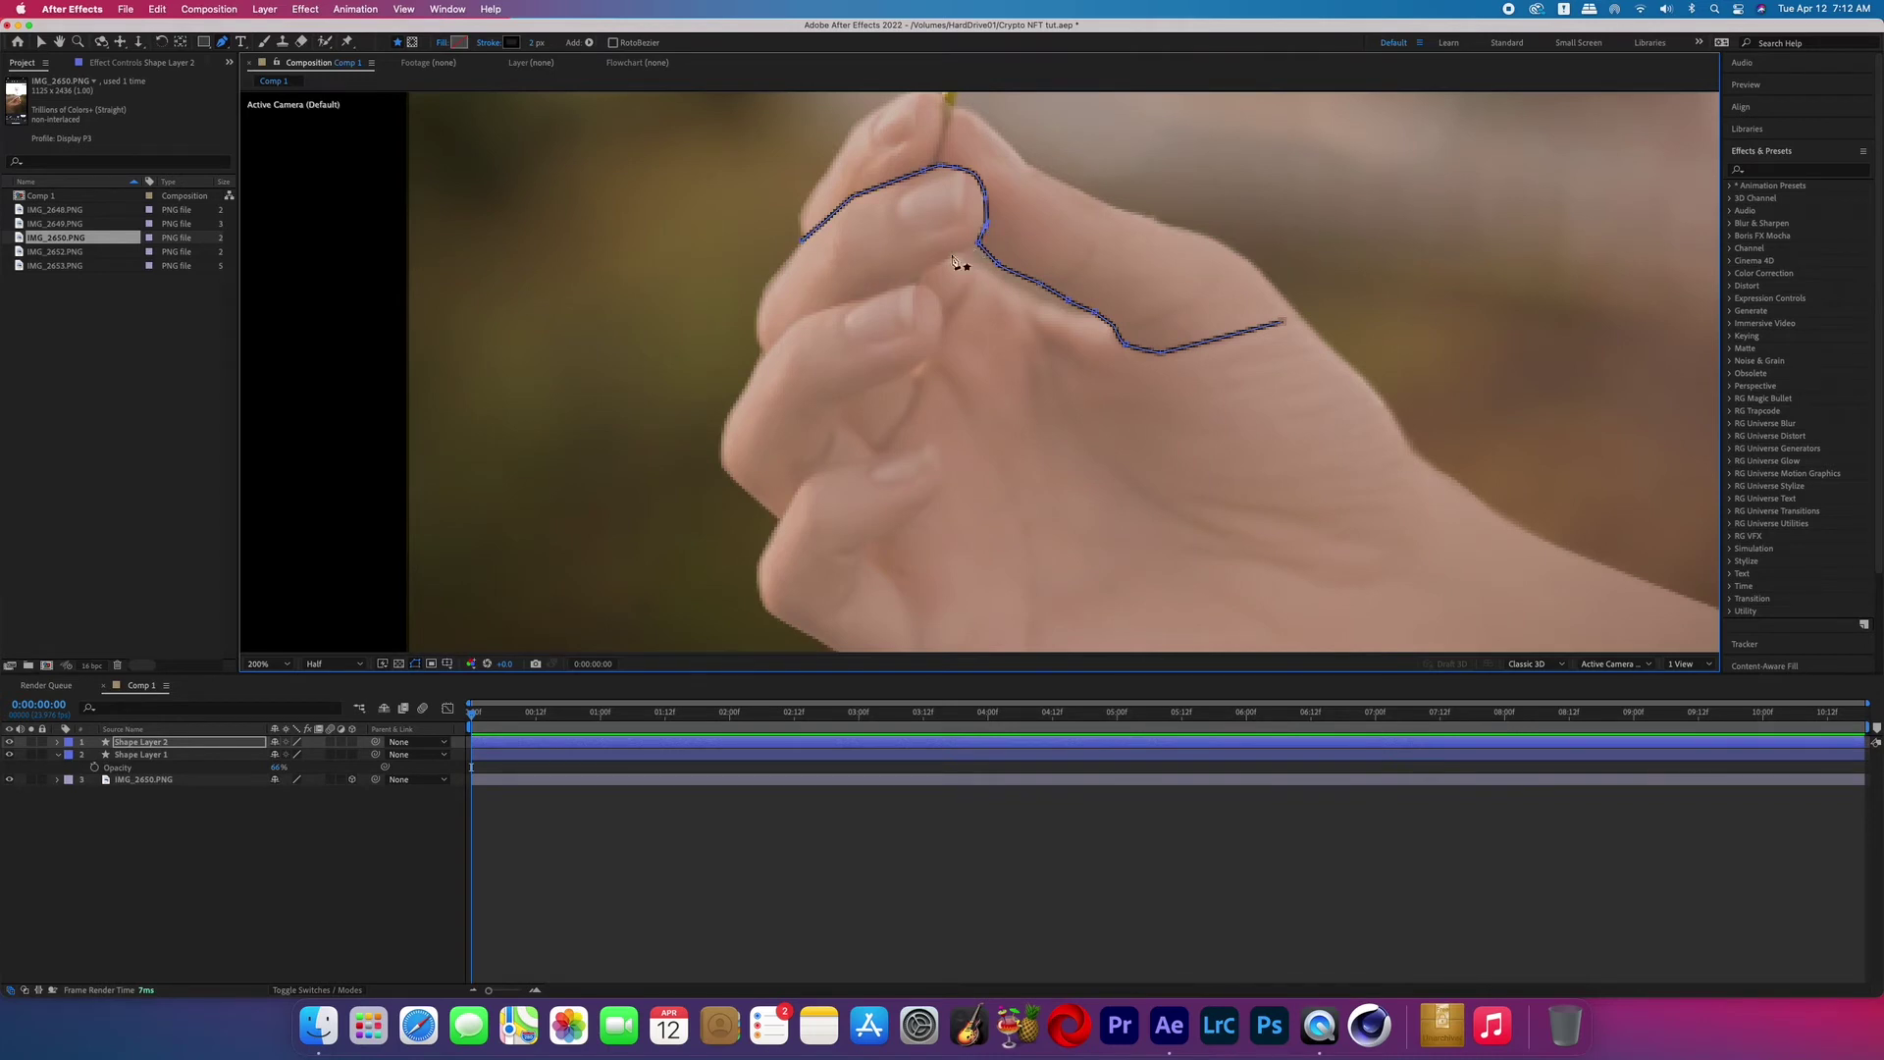
click(905, 283)
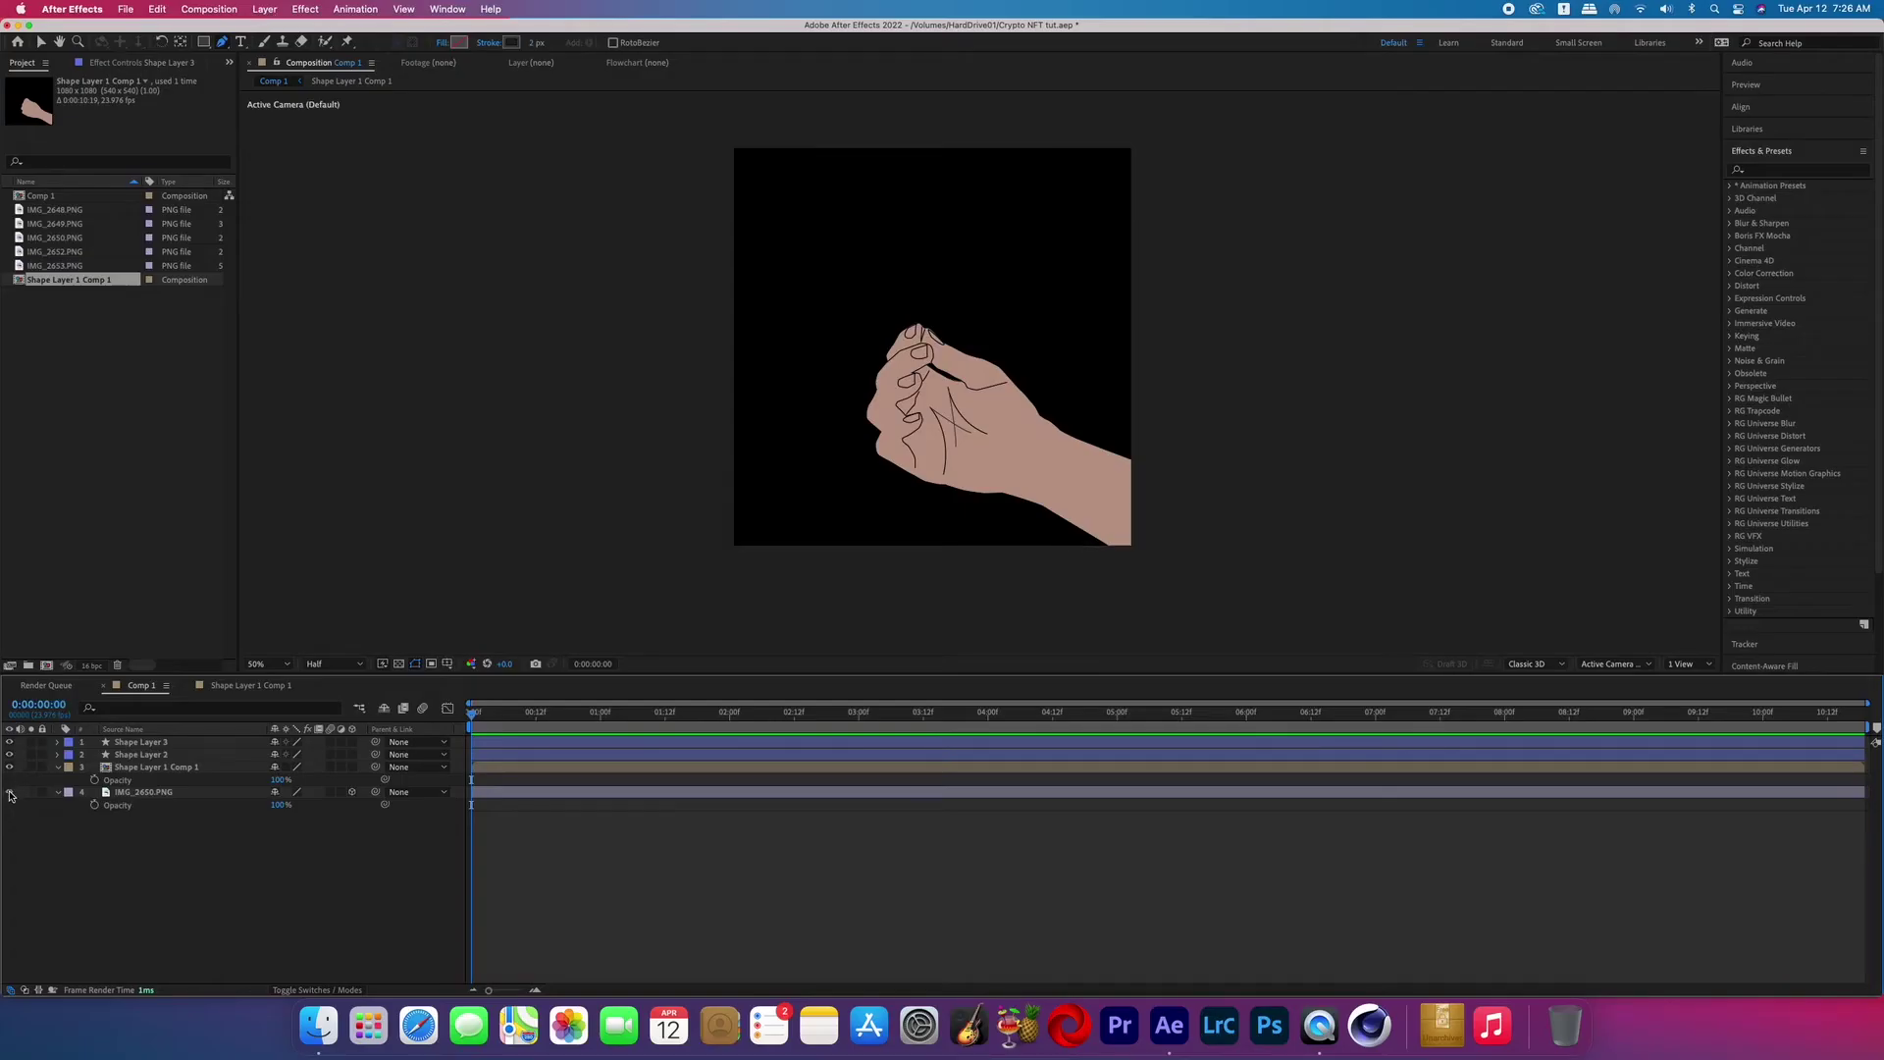
Step: Turn the photo layer back on, set a green stroke colour for the stem, and zoom in
click(10, 792)
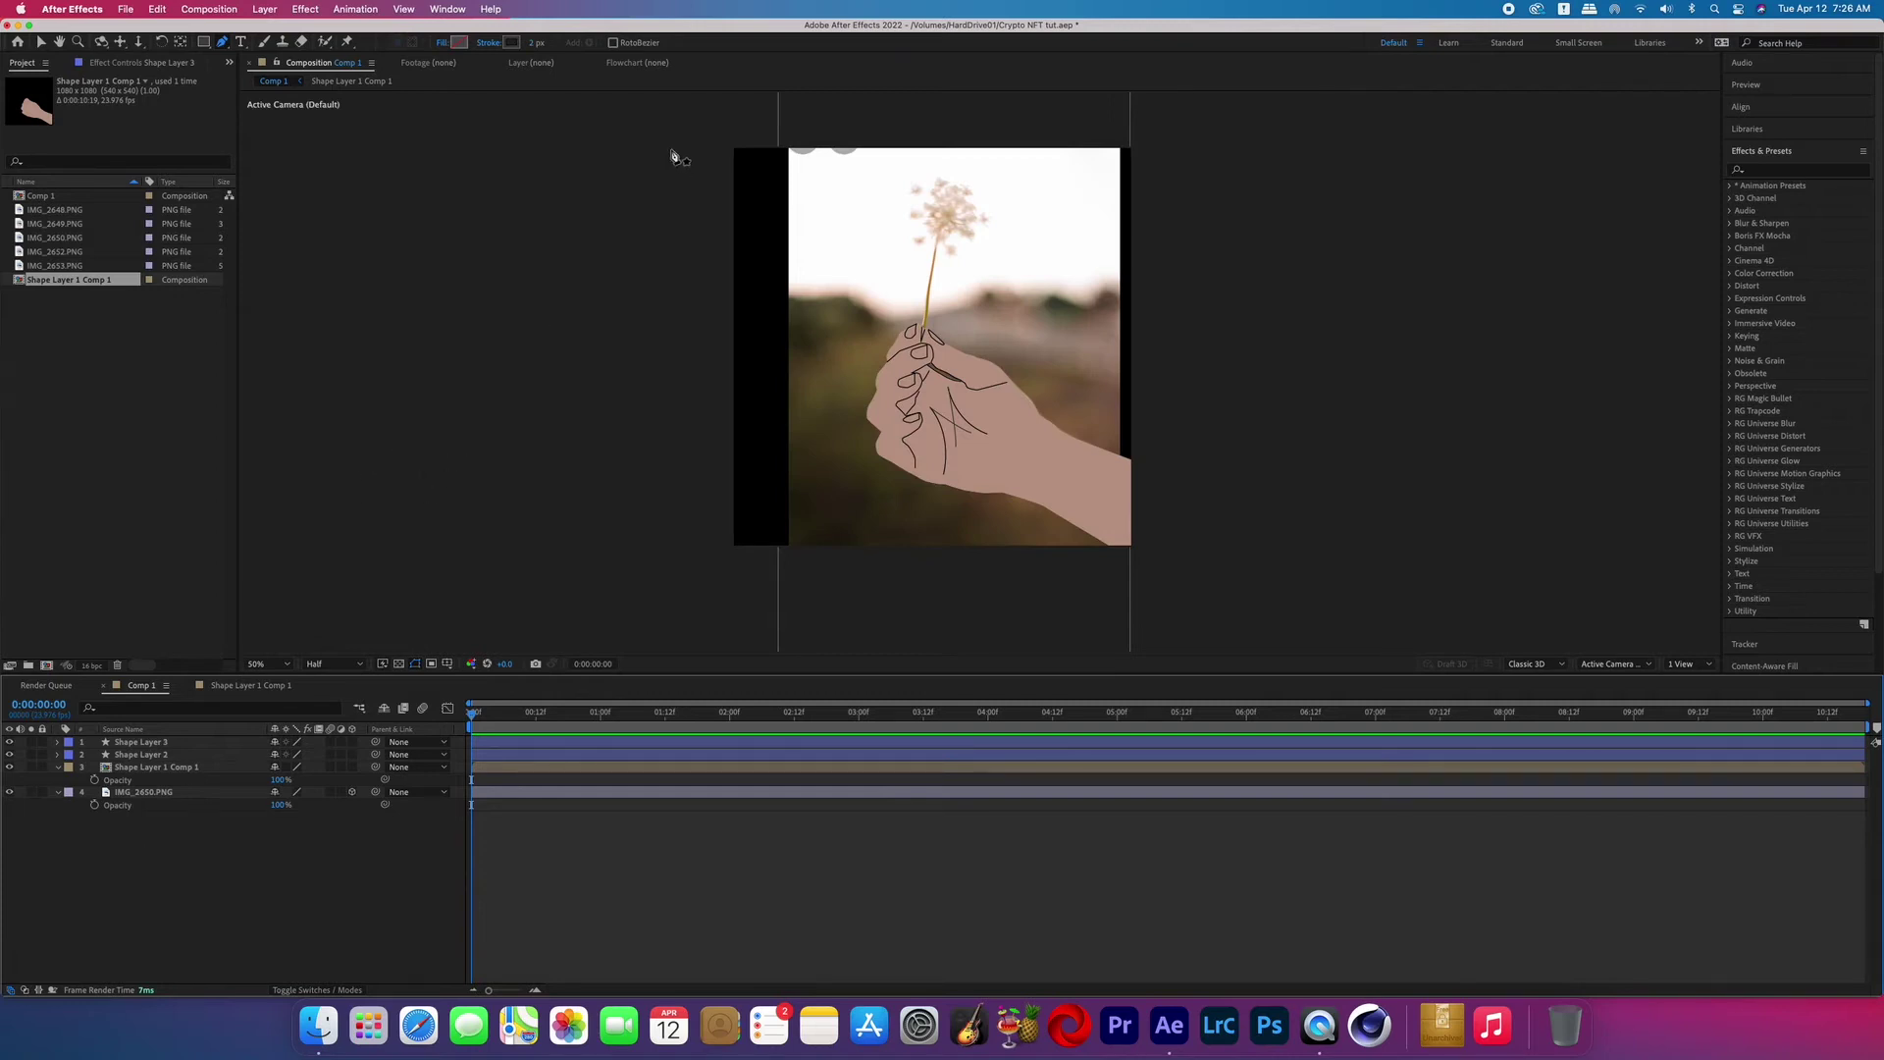
click(511, 42)
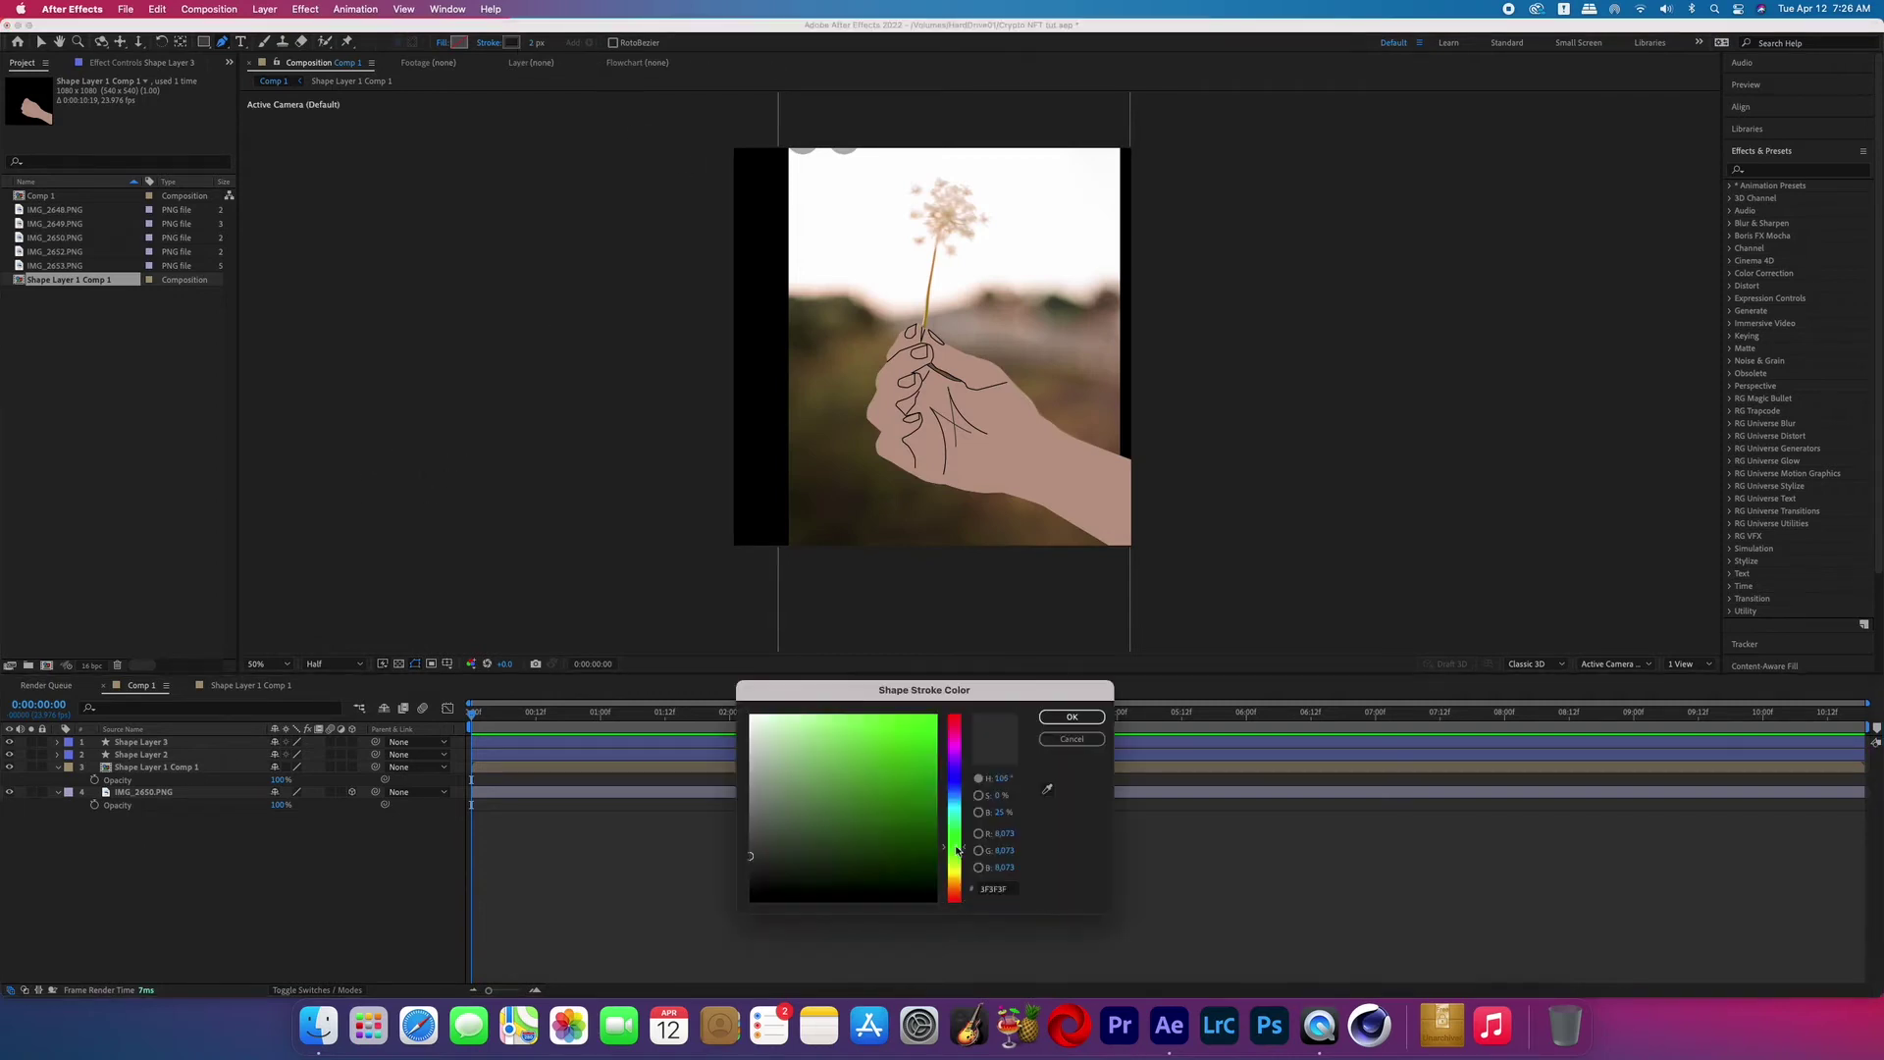
drag(940, 791, 954, 775)
click(1072, 717)
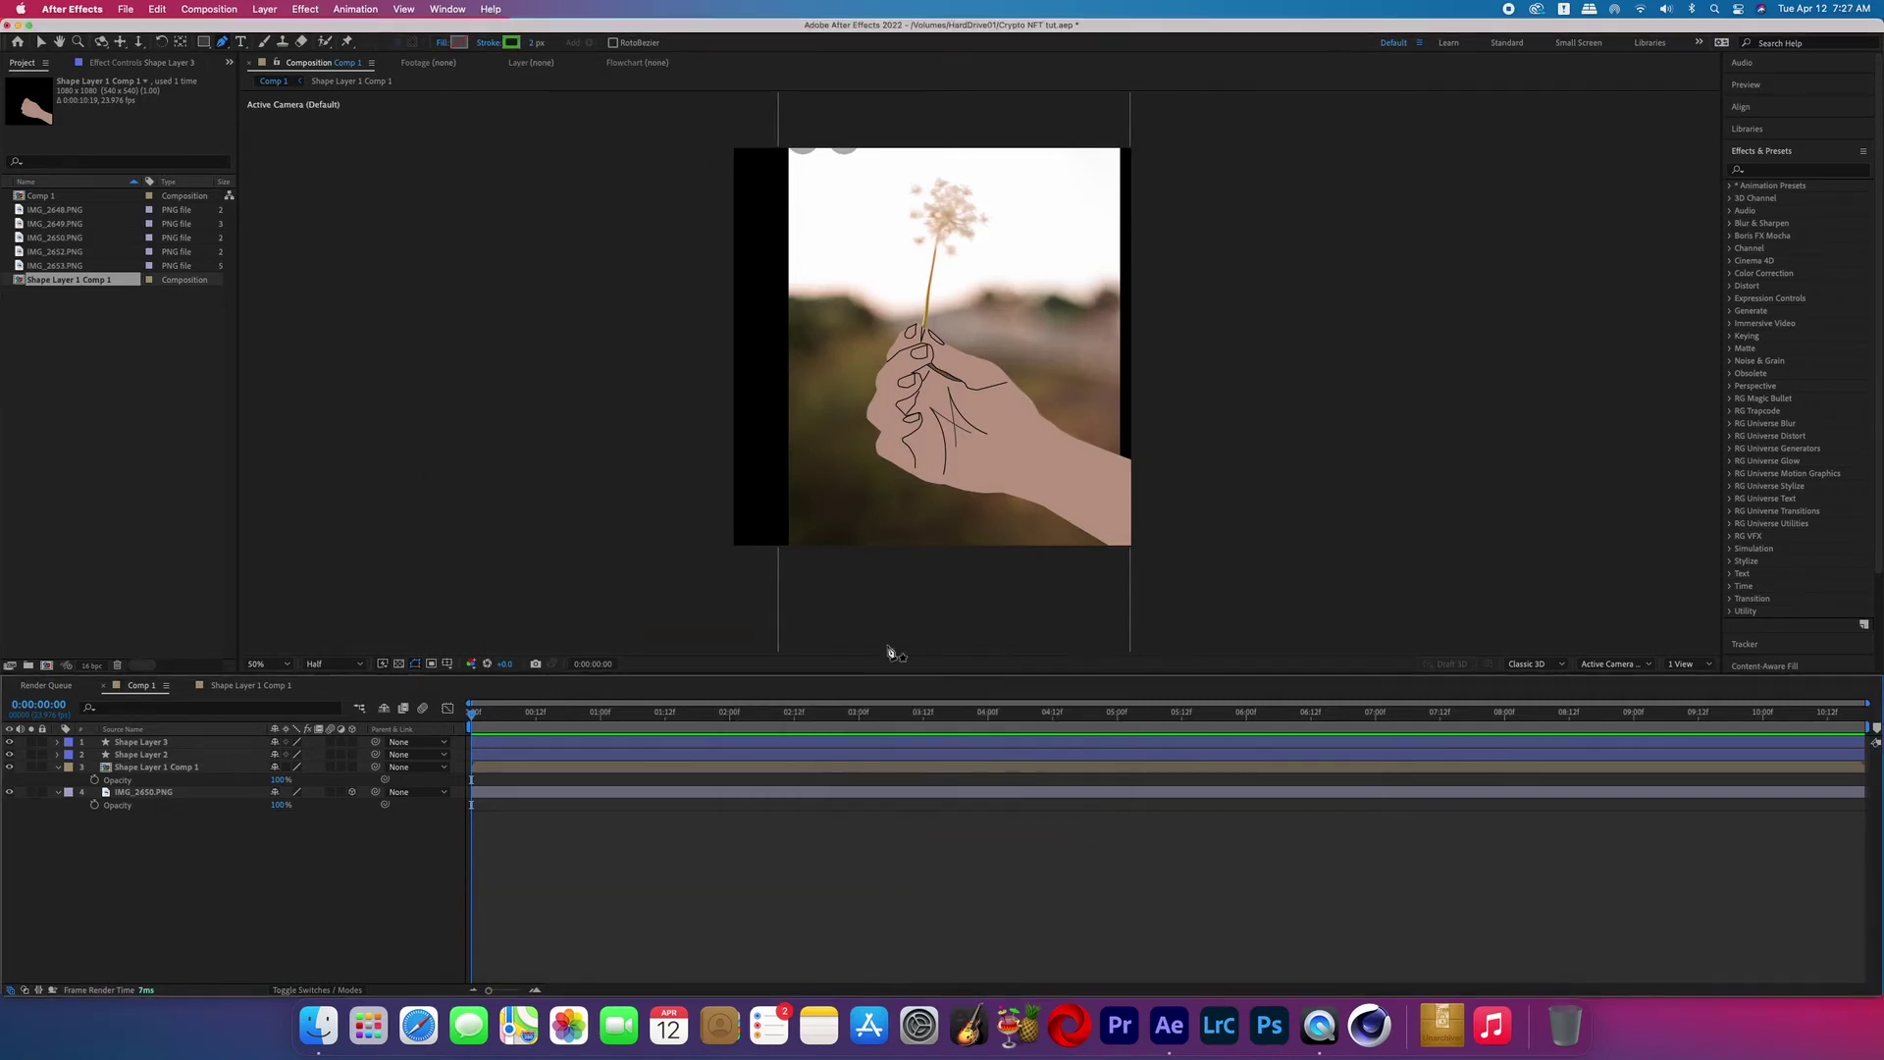
key(period)
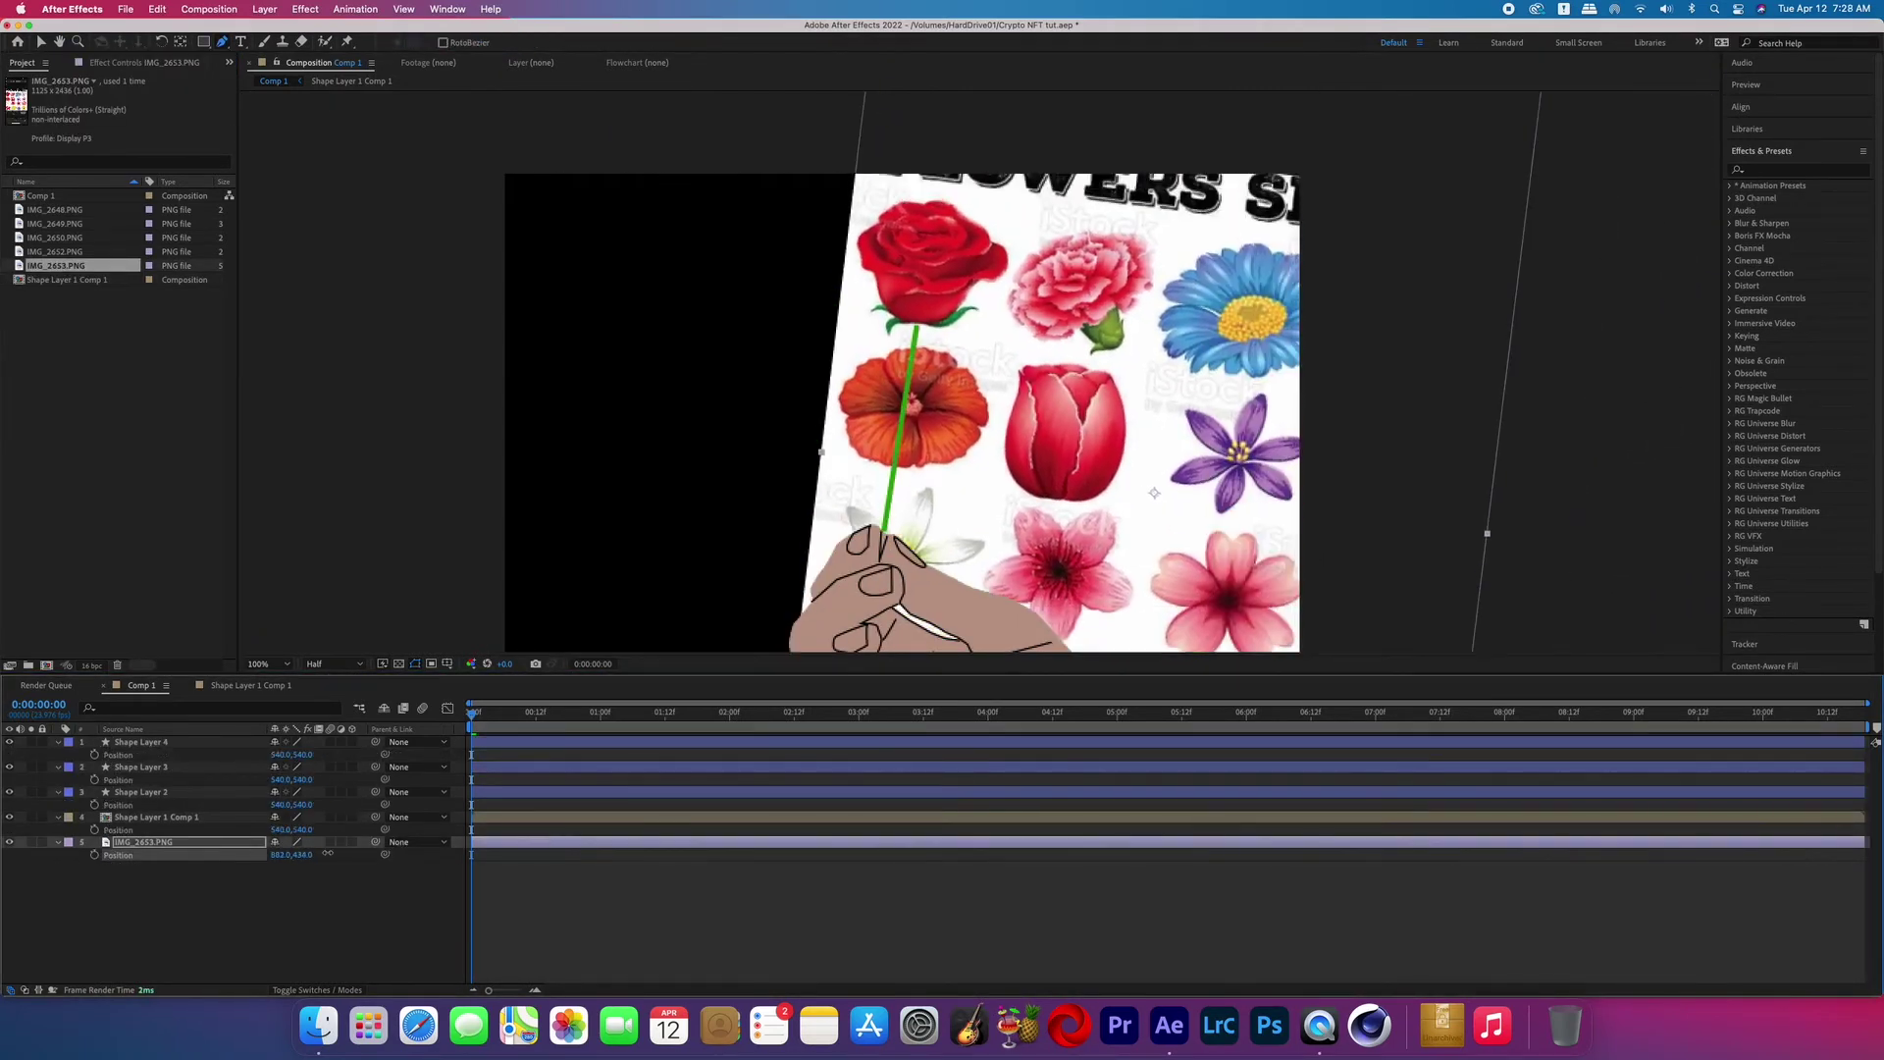
key(period)
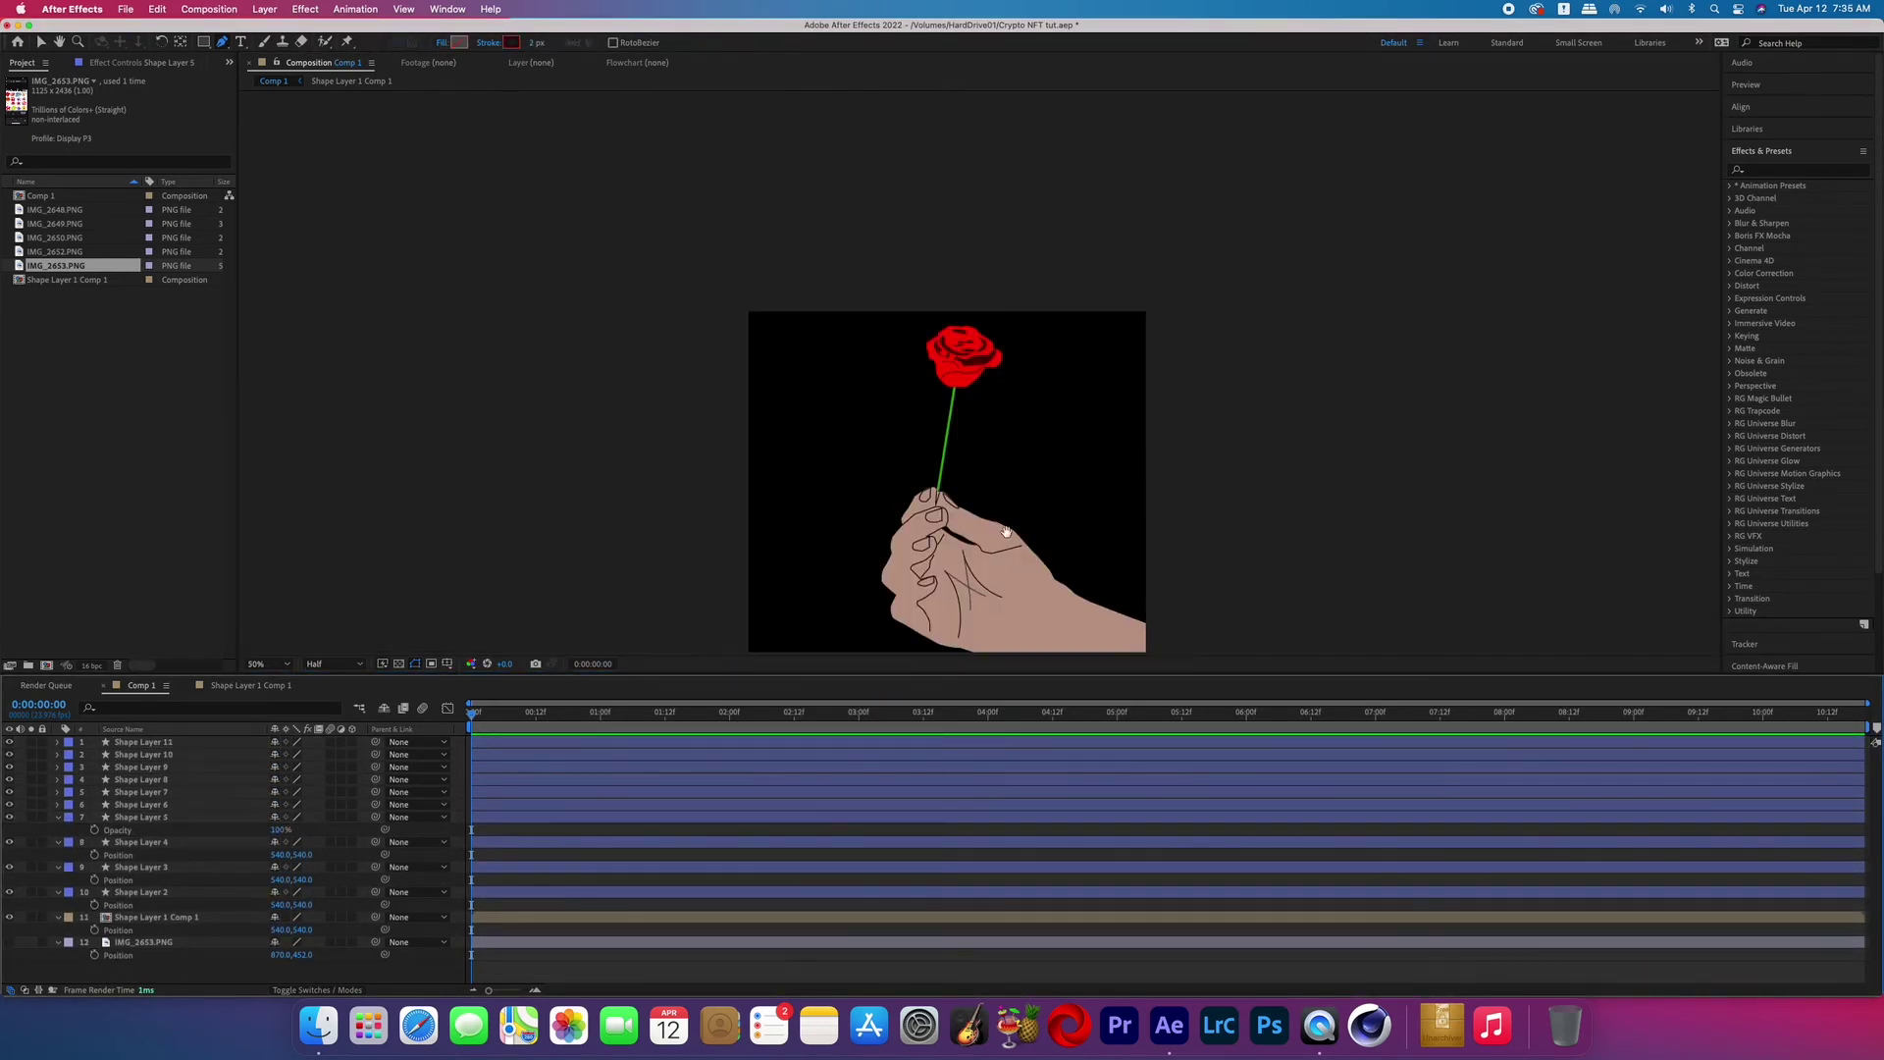
drag(1005, 532, 994, 412)
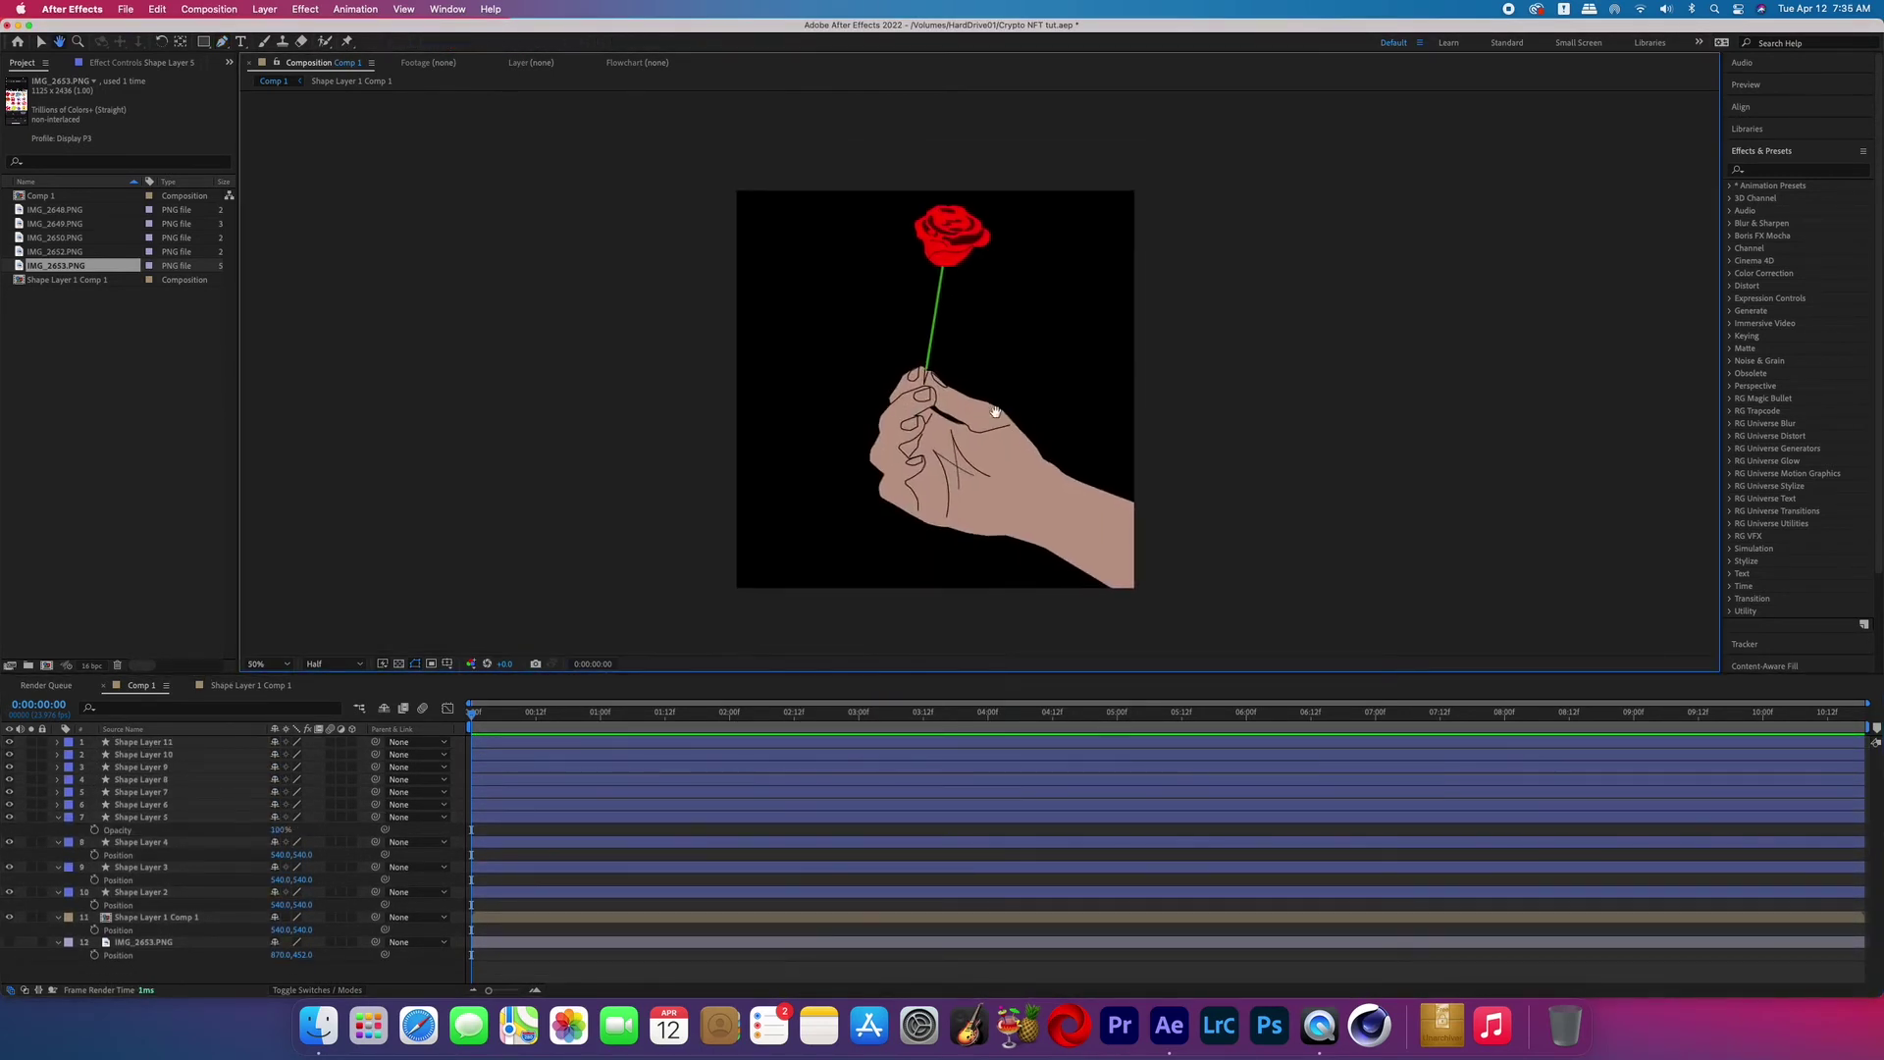
Step: Add a royal blue full-frame solid as the background
click(260, 9)
mouse_move(295, 30)
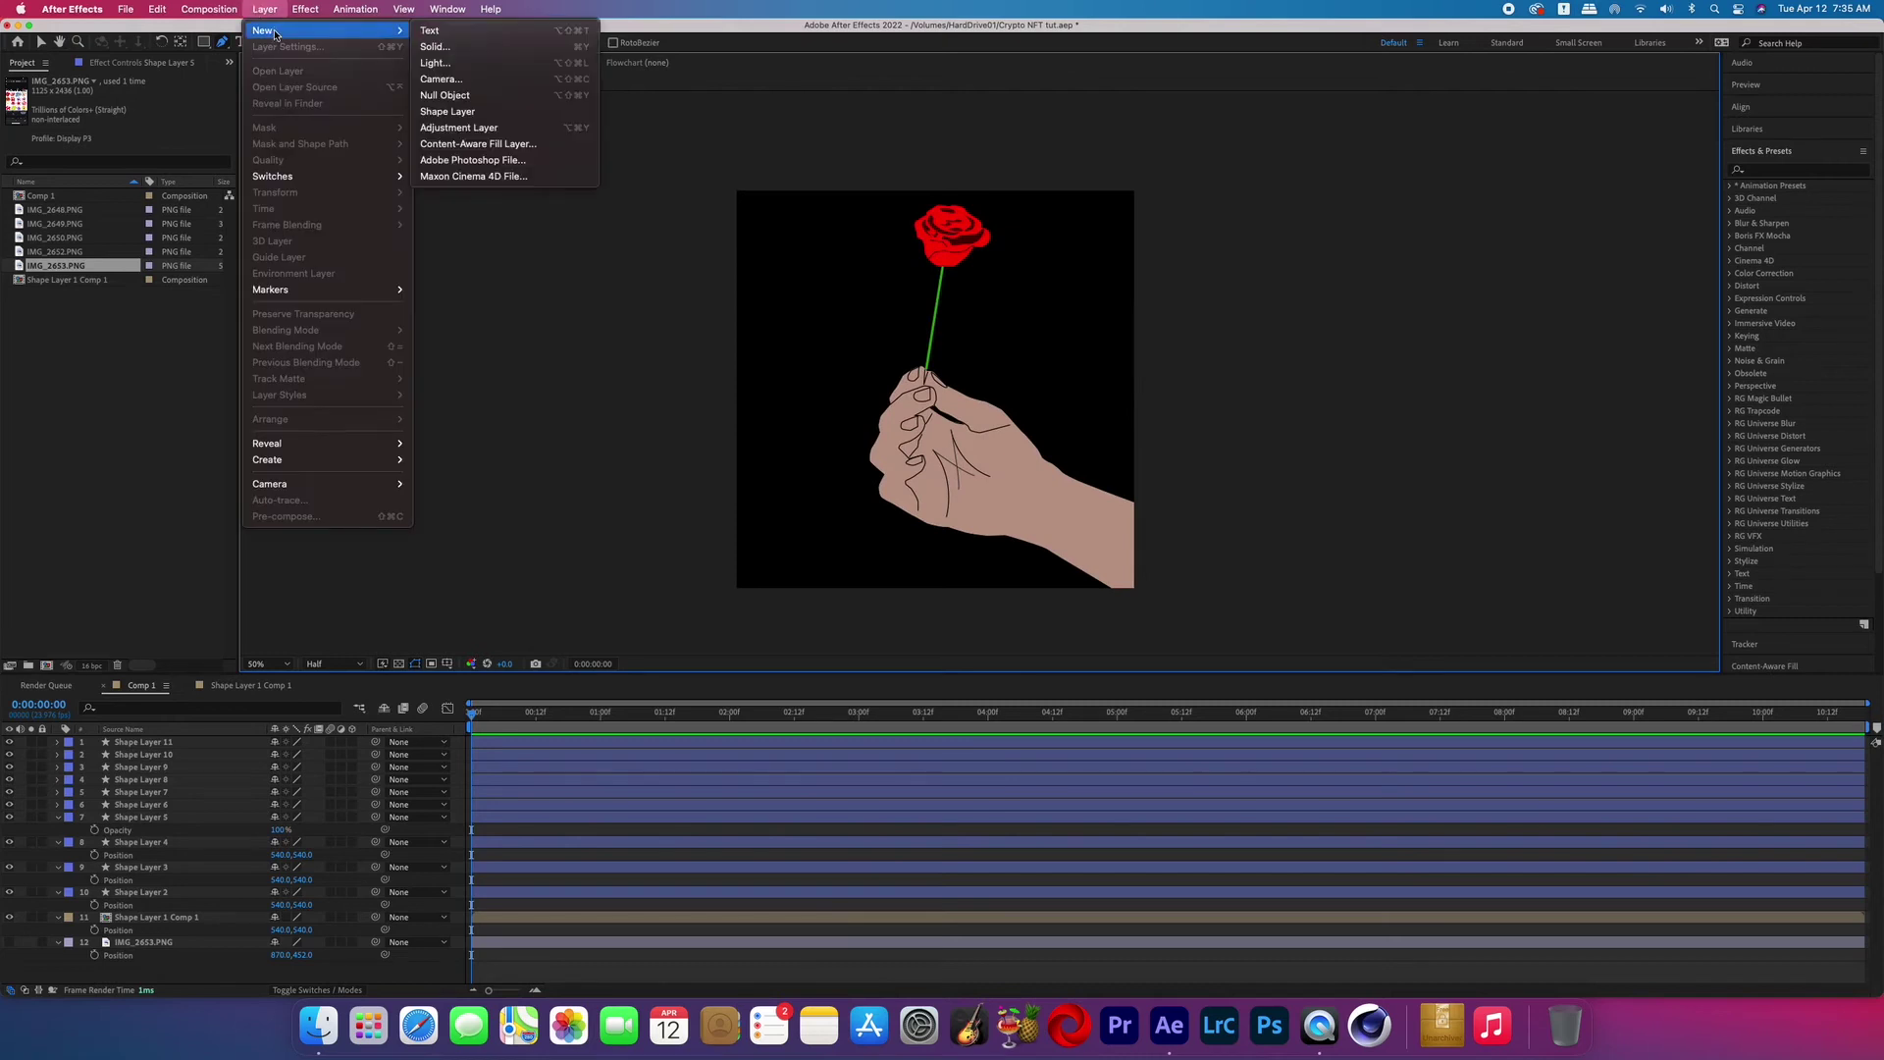
click(483, 46)
click(555, 753)
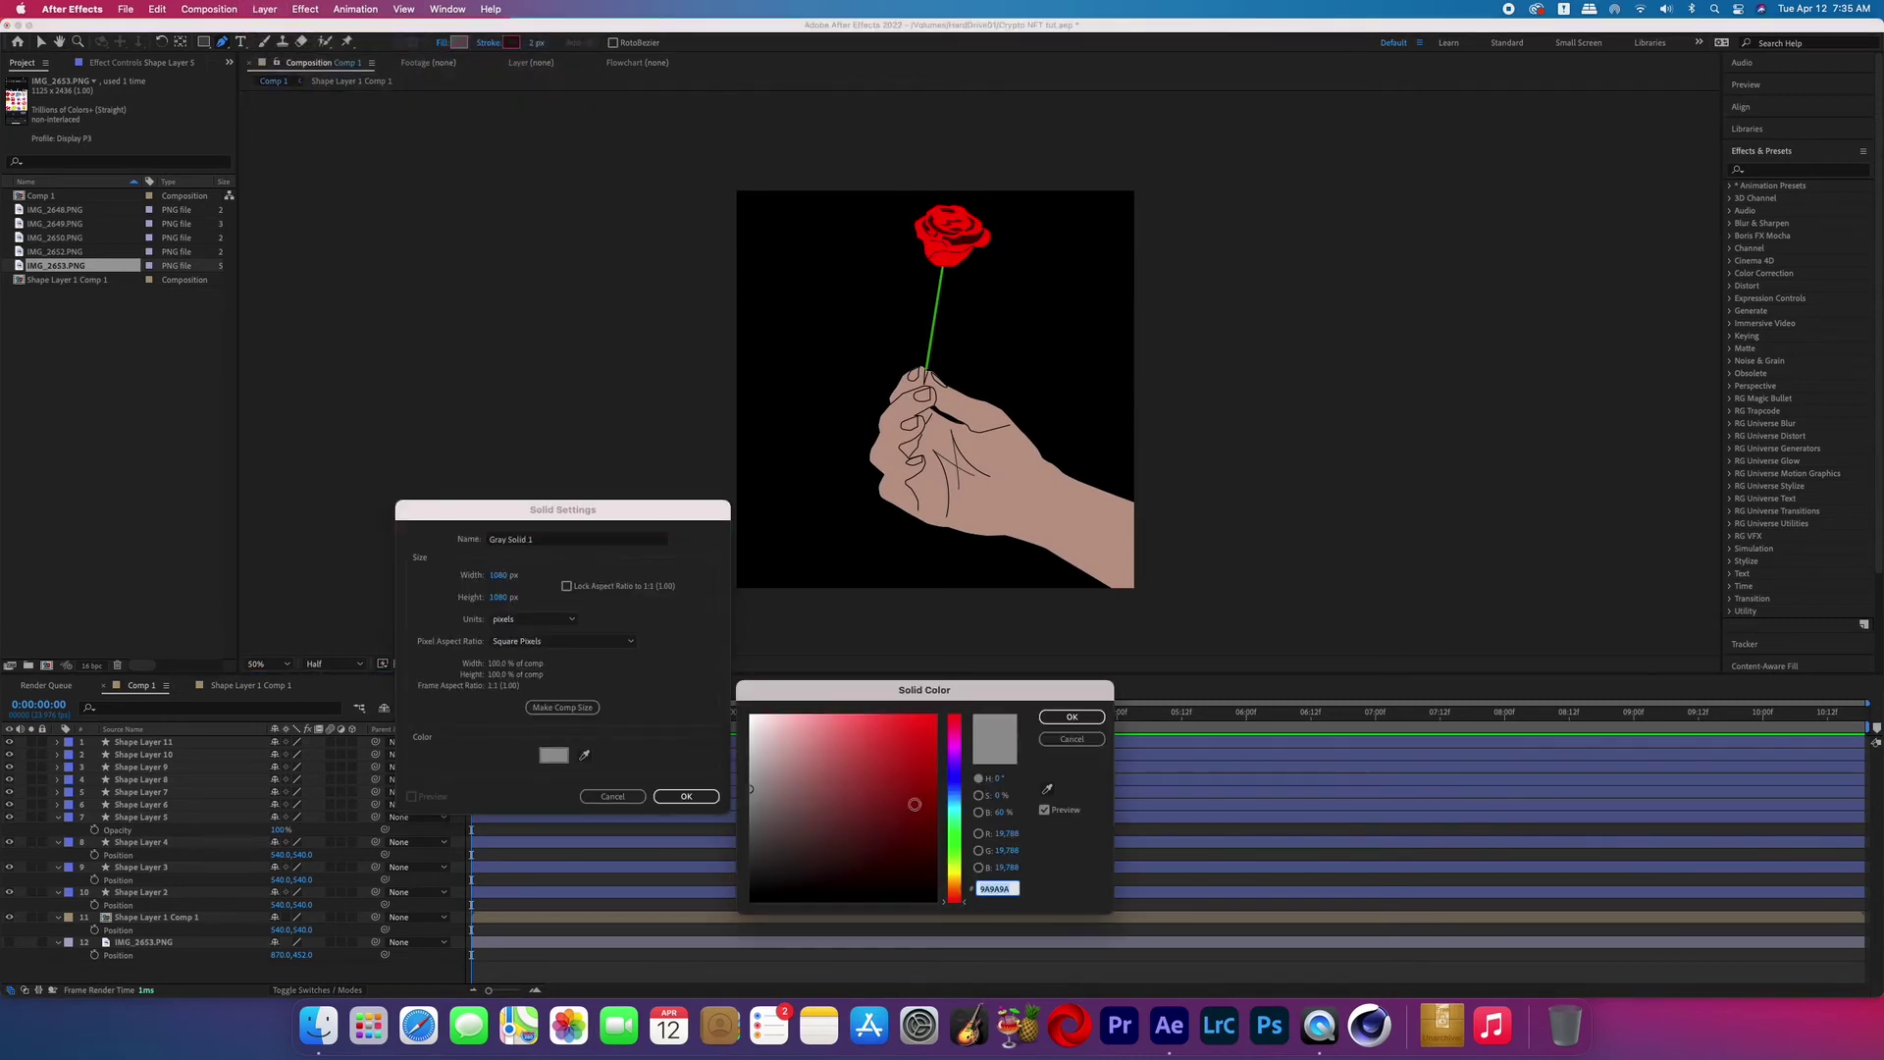
click(957, 765)
click(934, 768)
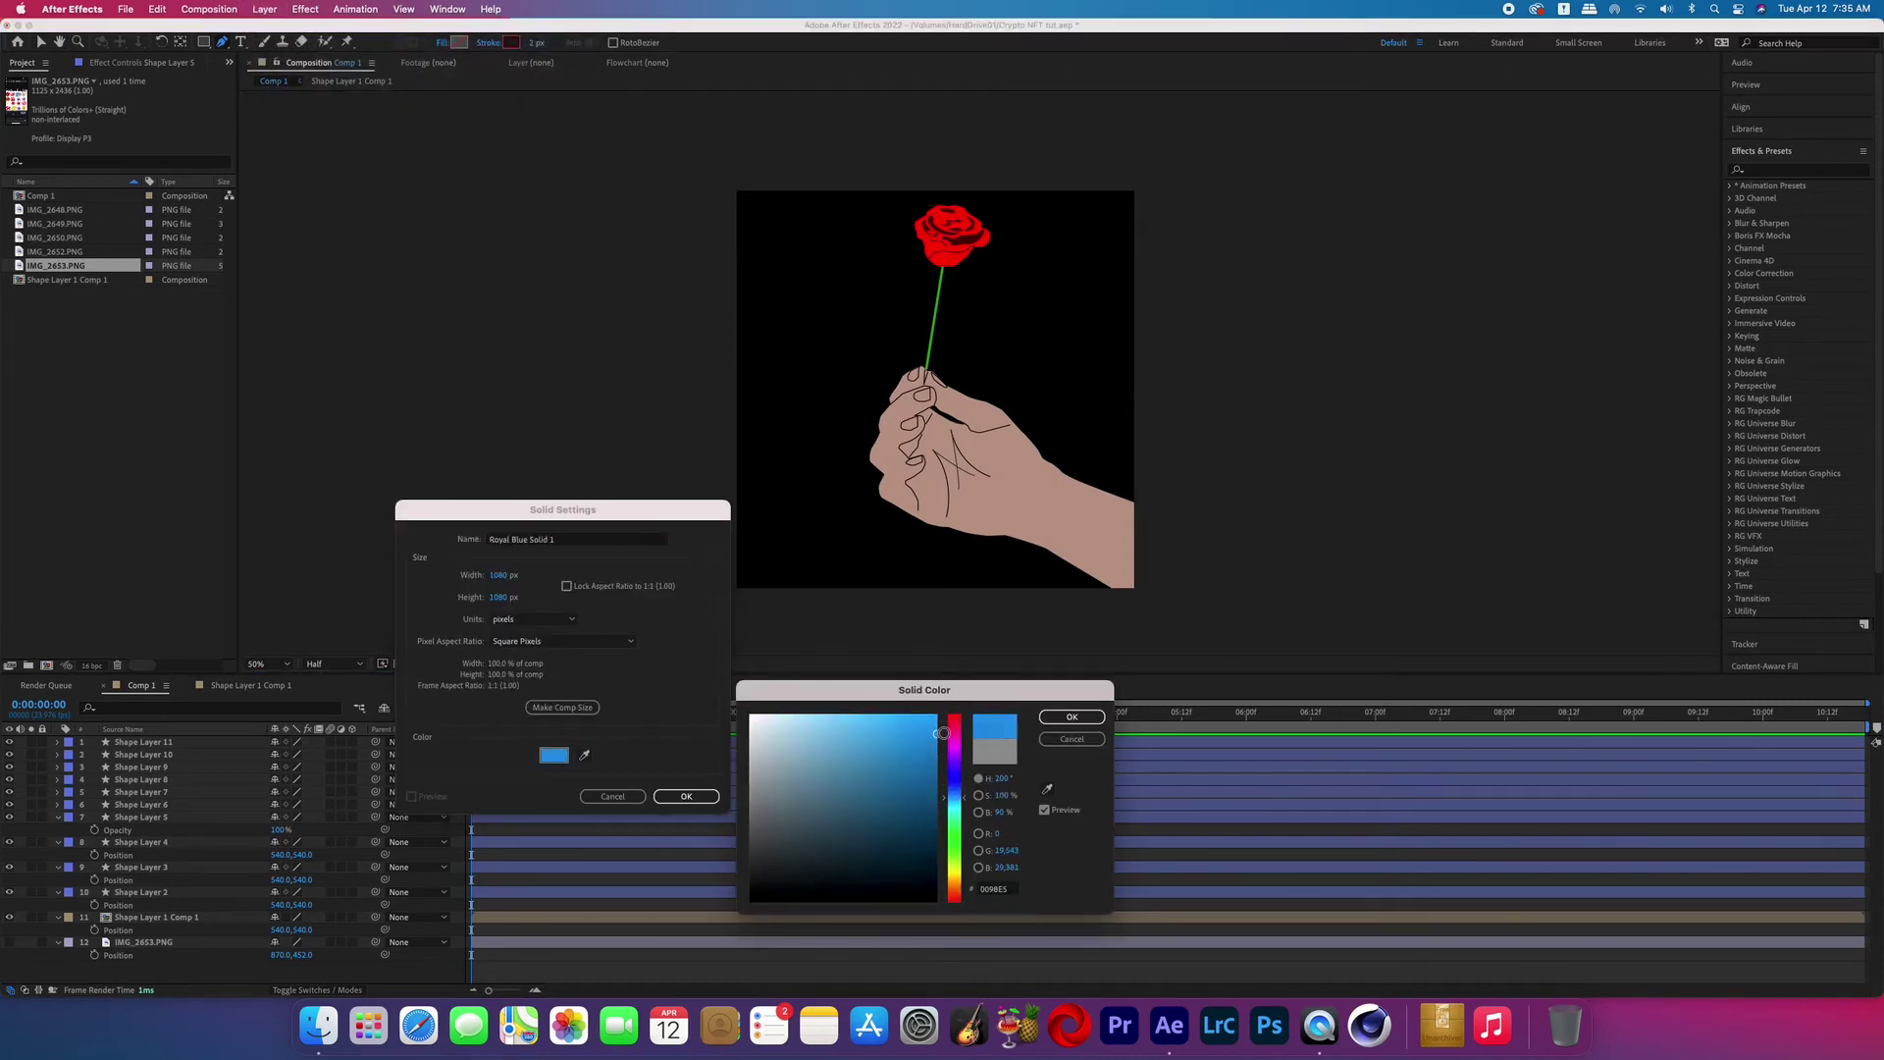
click(1071, 717)
click(686, 796)
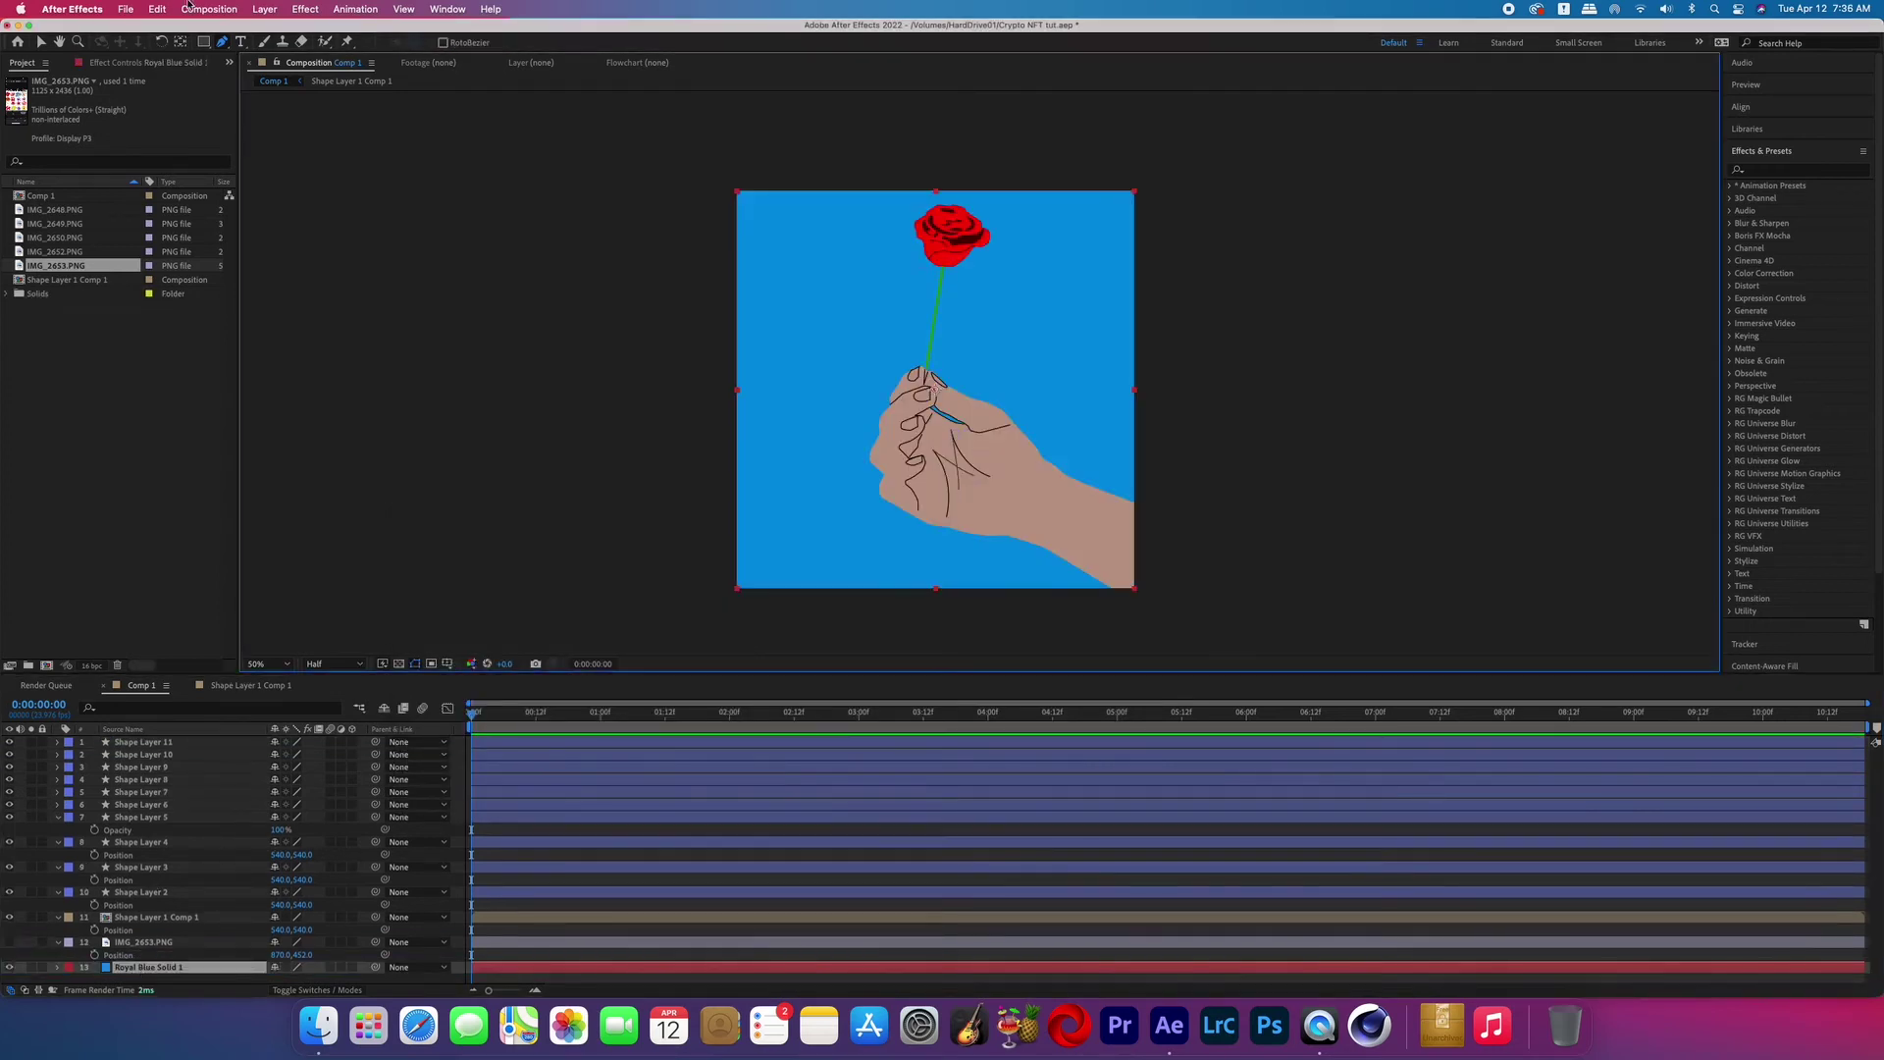
Step: Add a white (FFFFFF) solid layer above the blue one
click(257, 12)
mouse_move(295, 30)
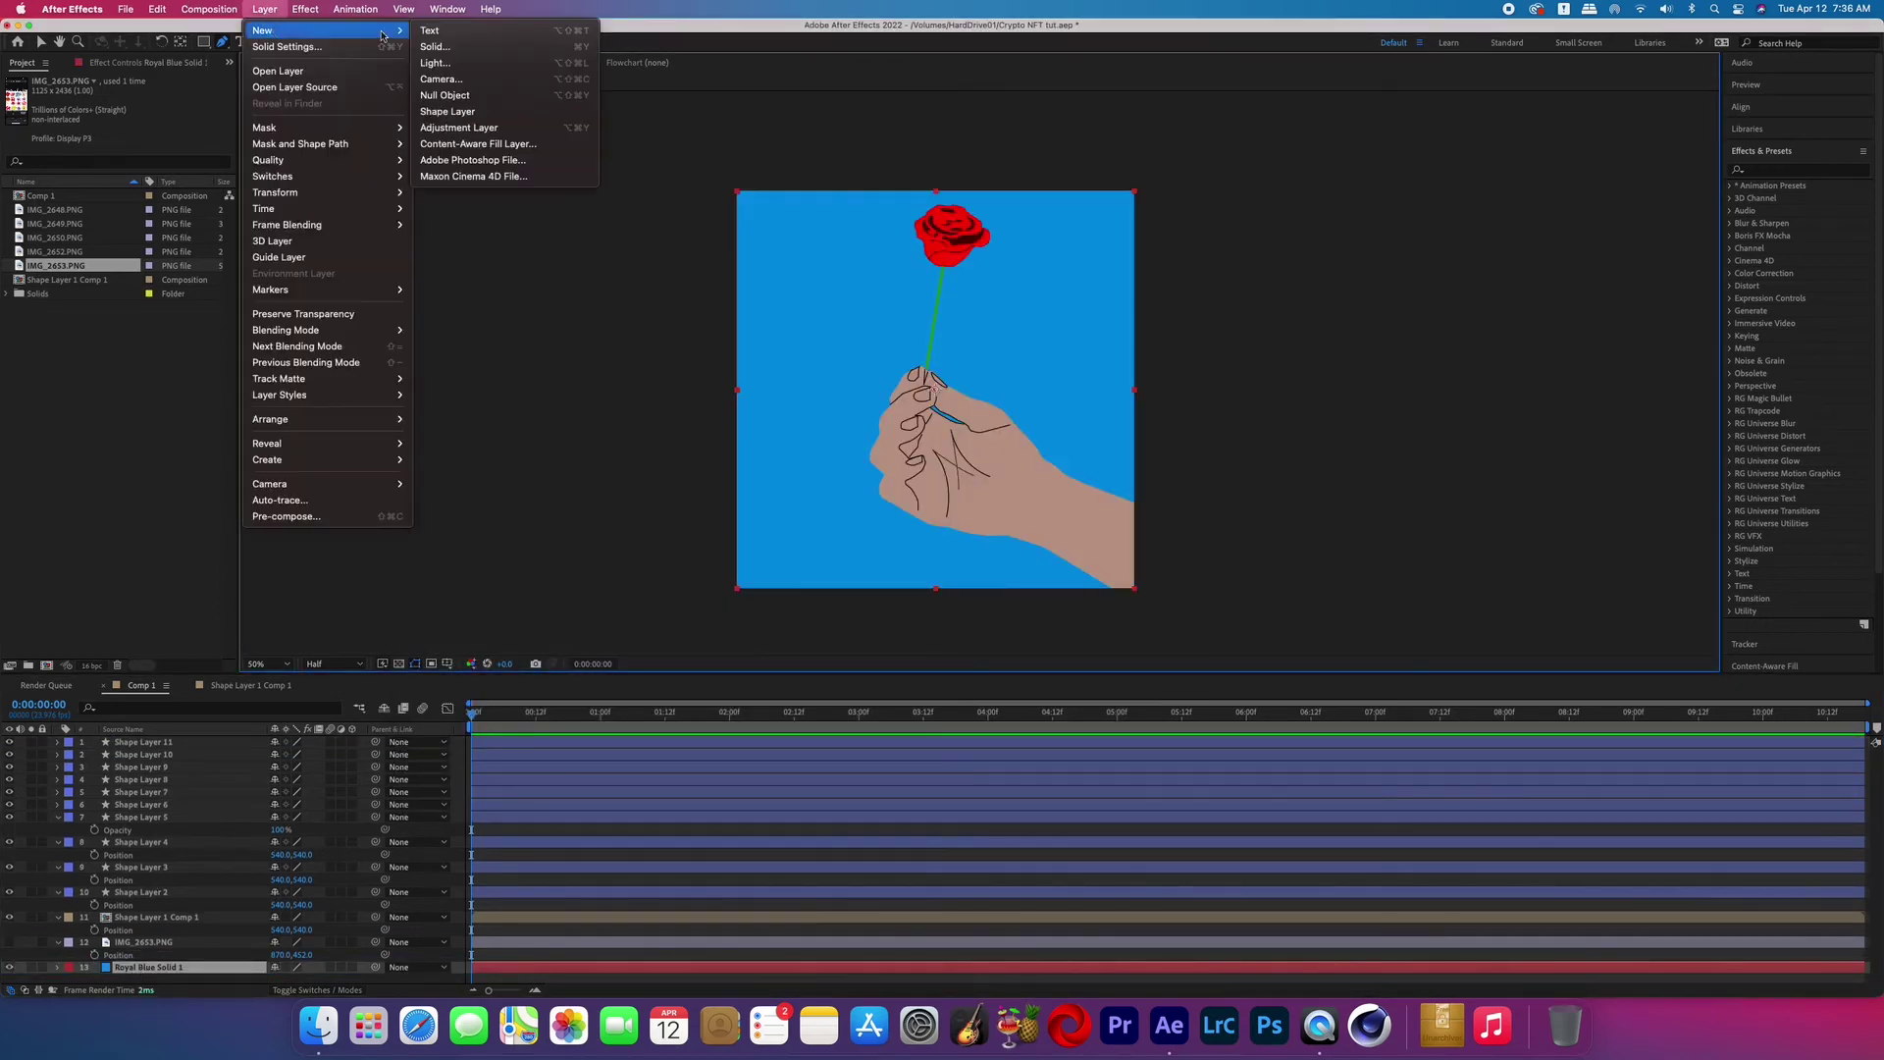
click(442, 49)
click(552, 755)
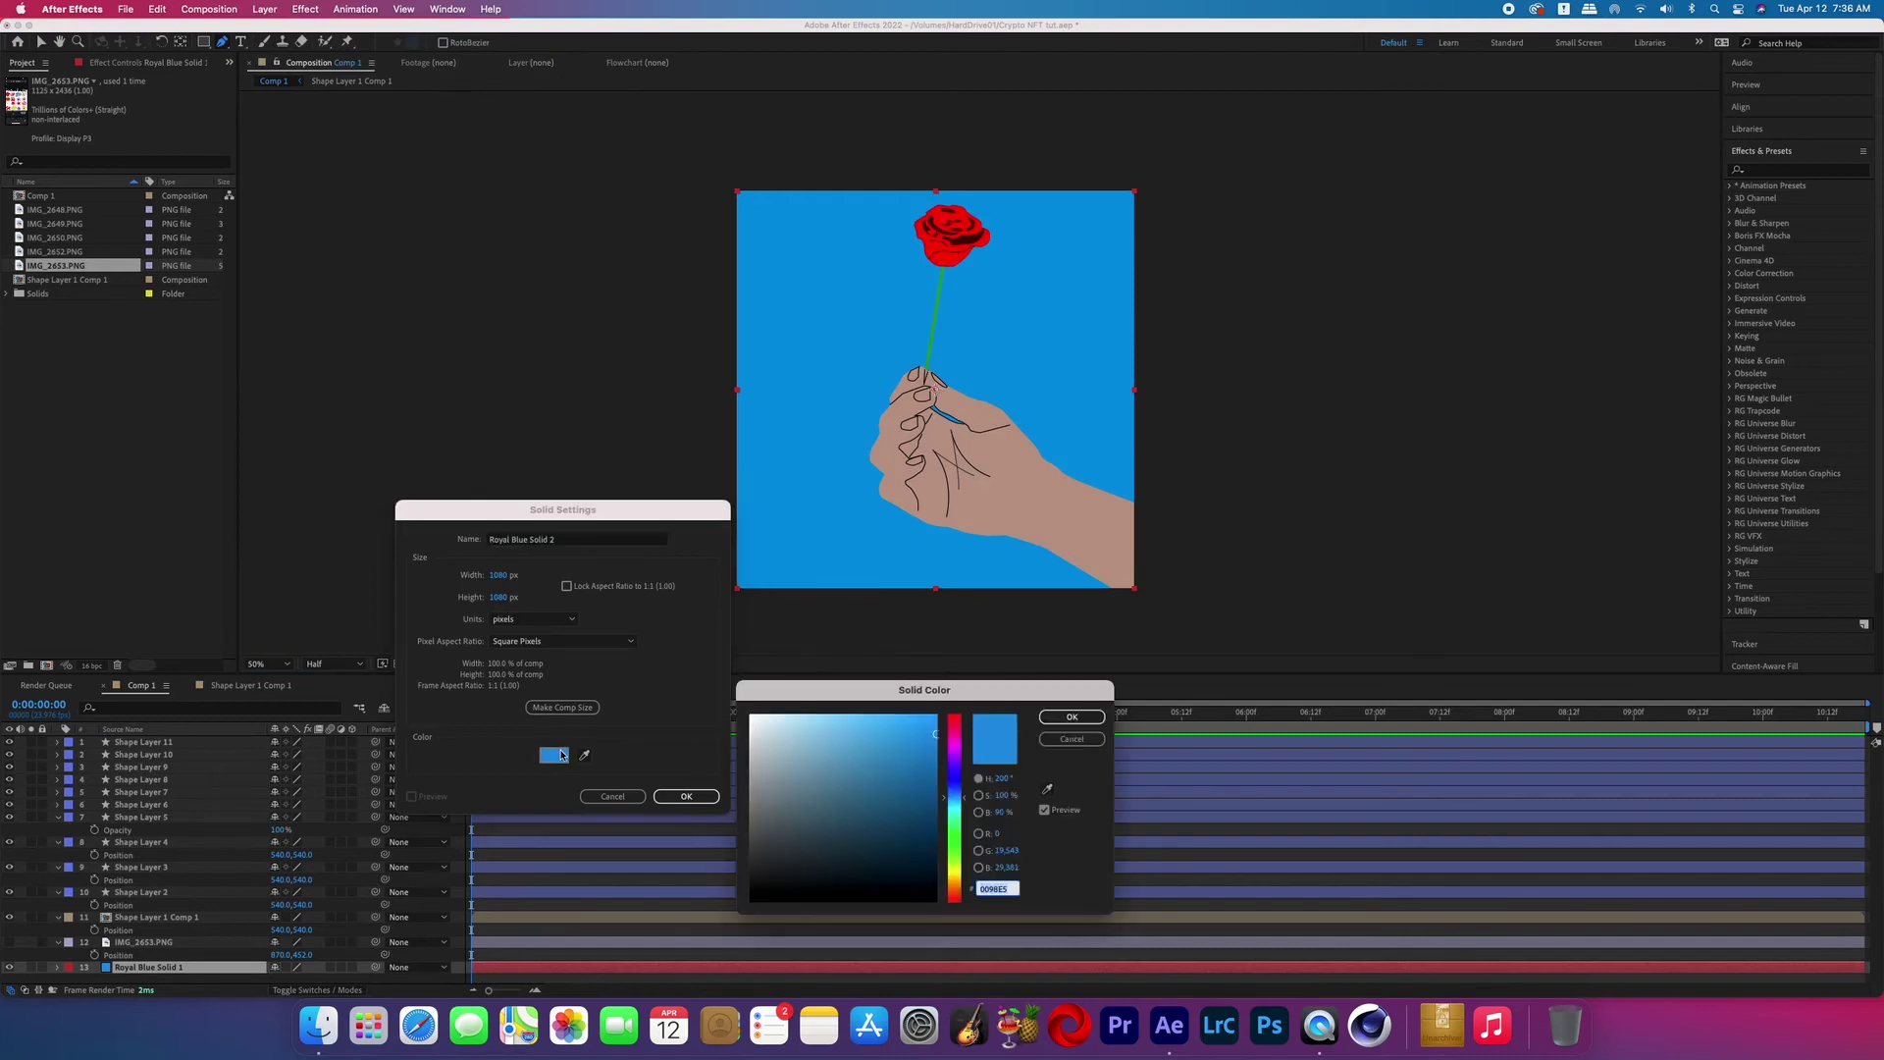
drag(775, 746, 715, 706)
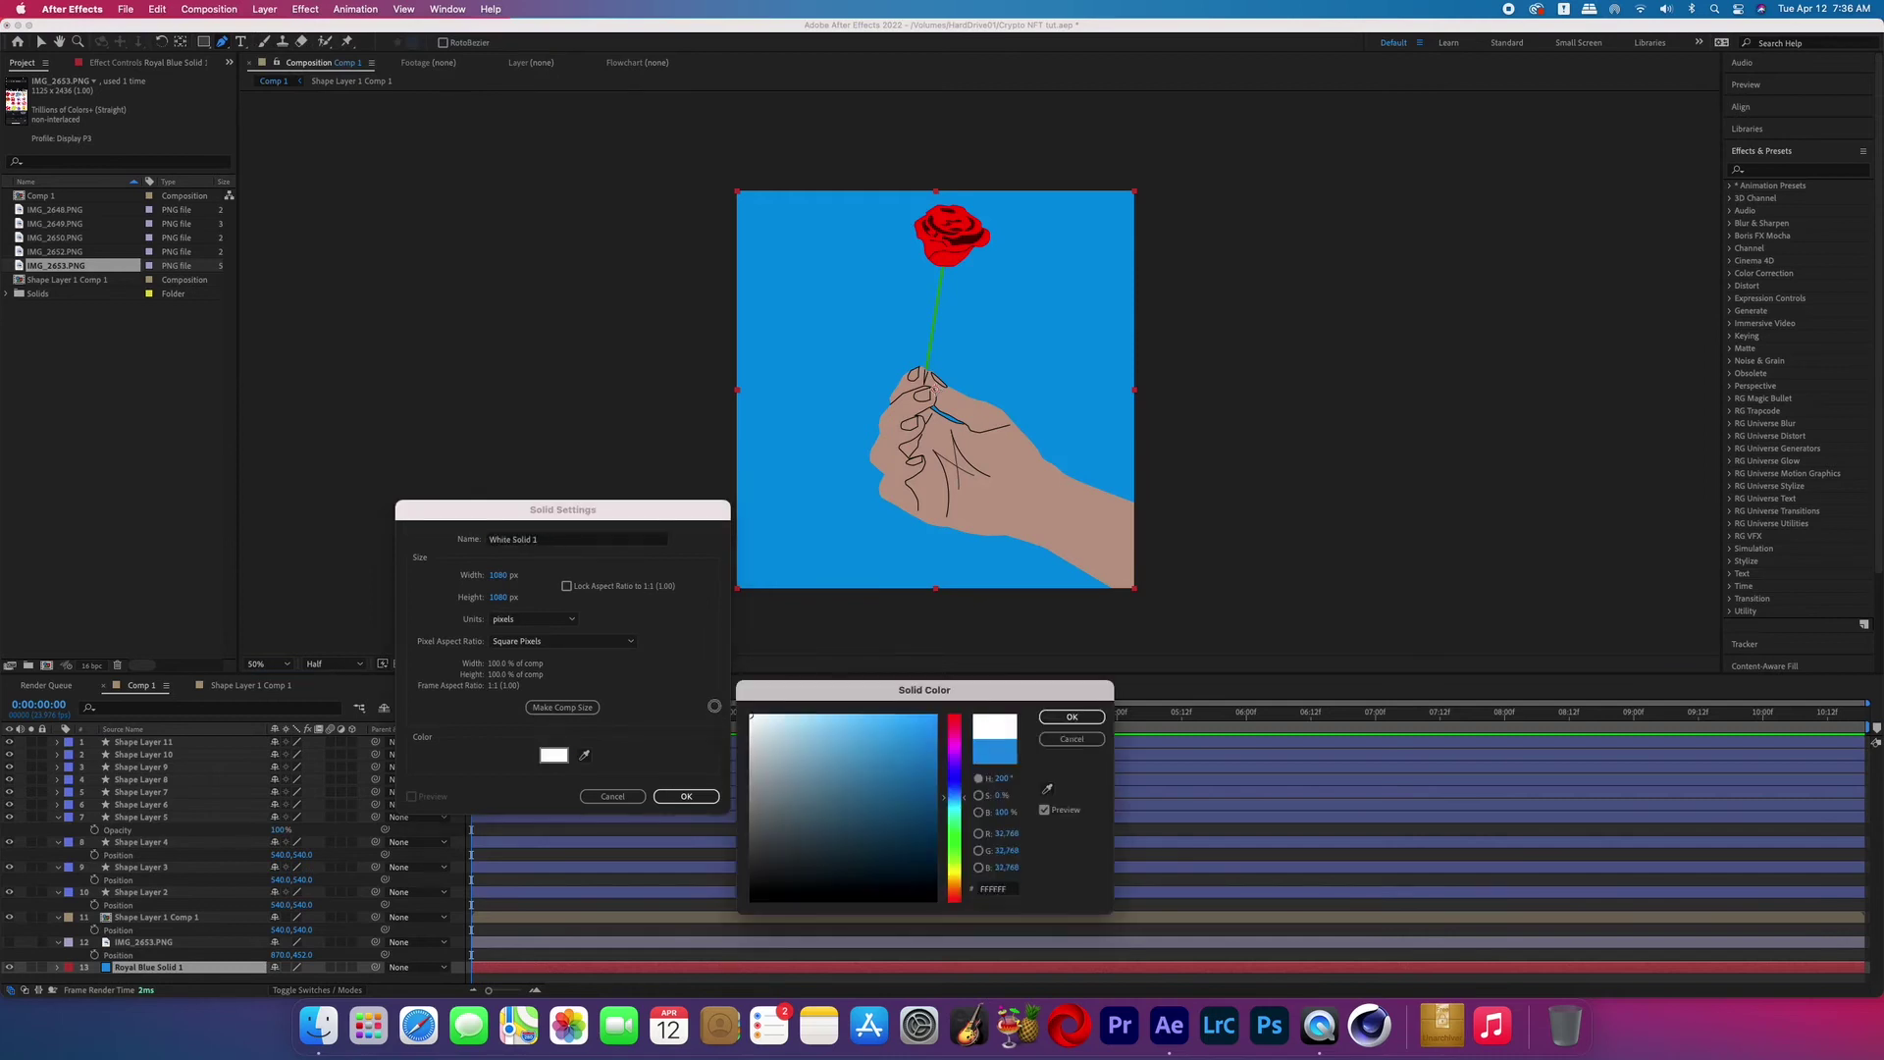
click(1057, 722)
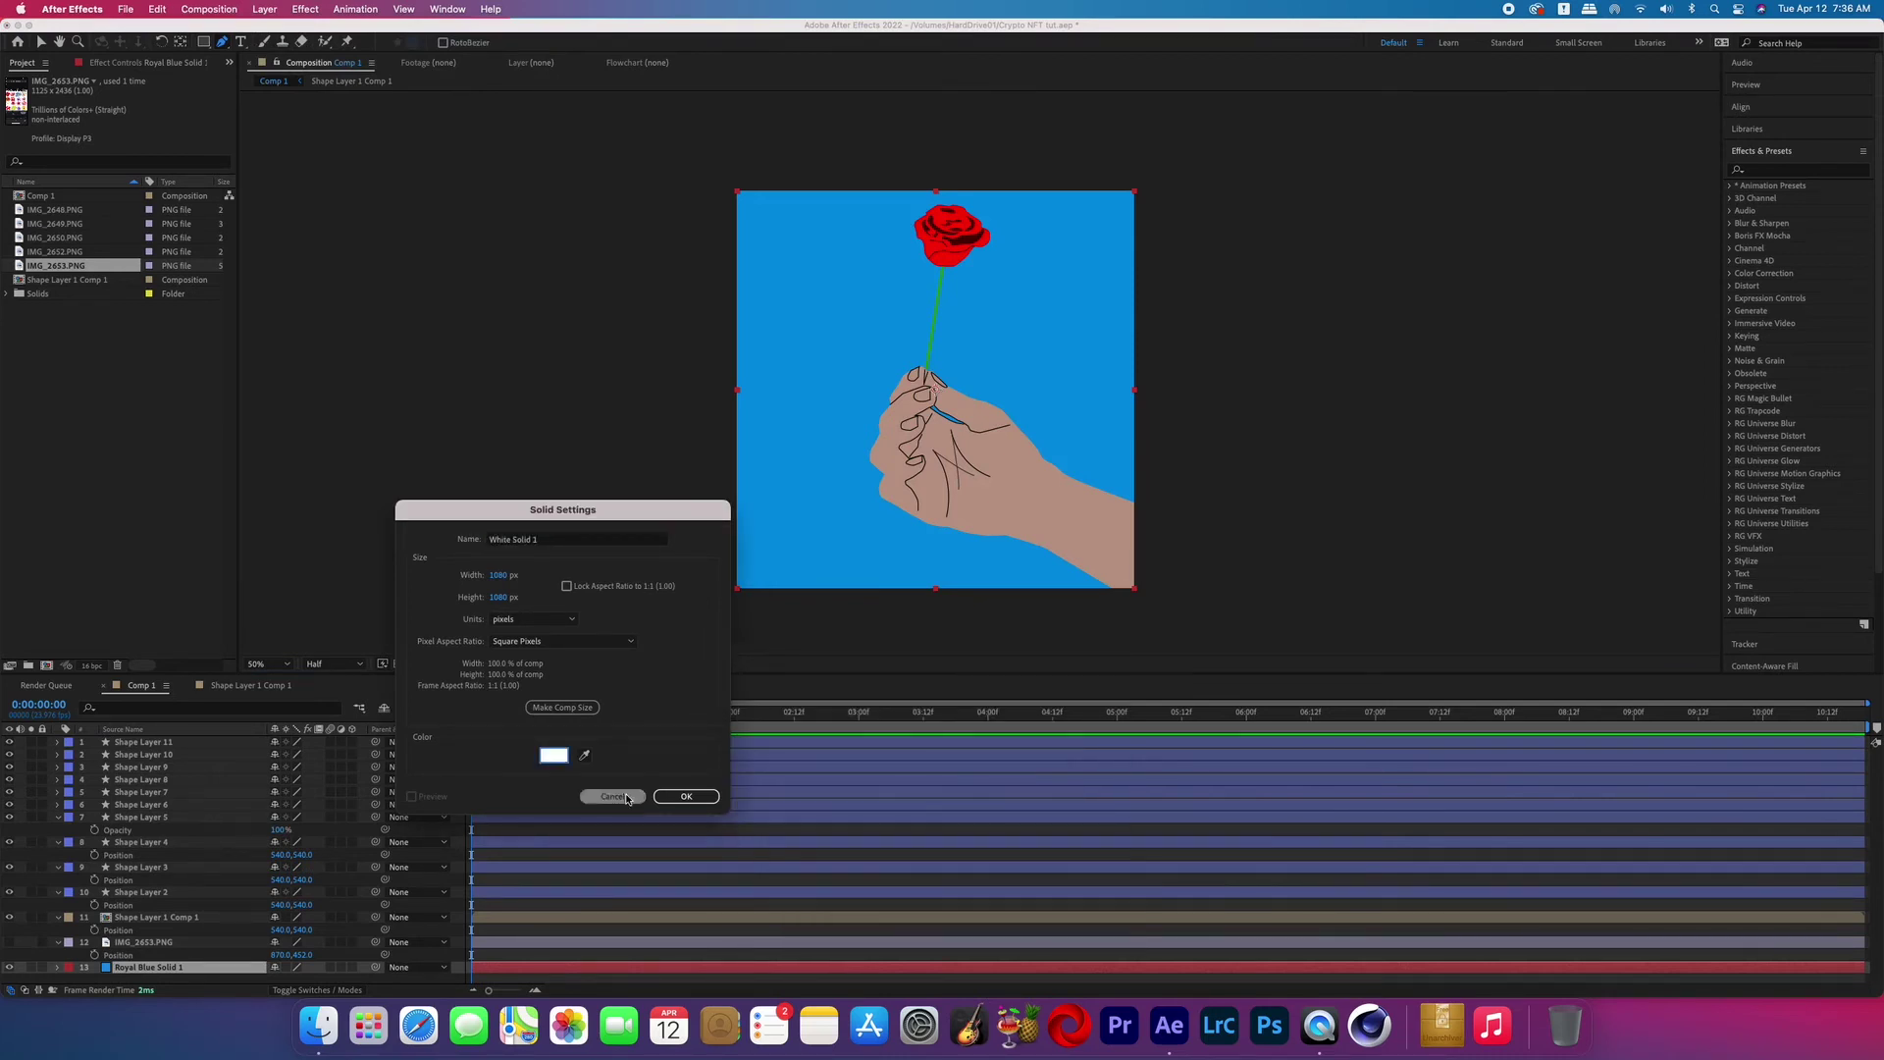
click(689, 797)
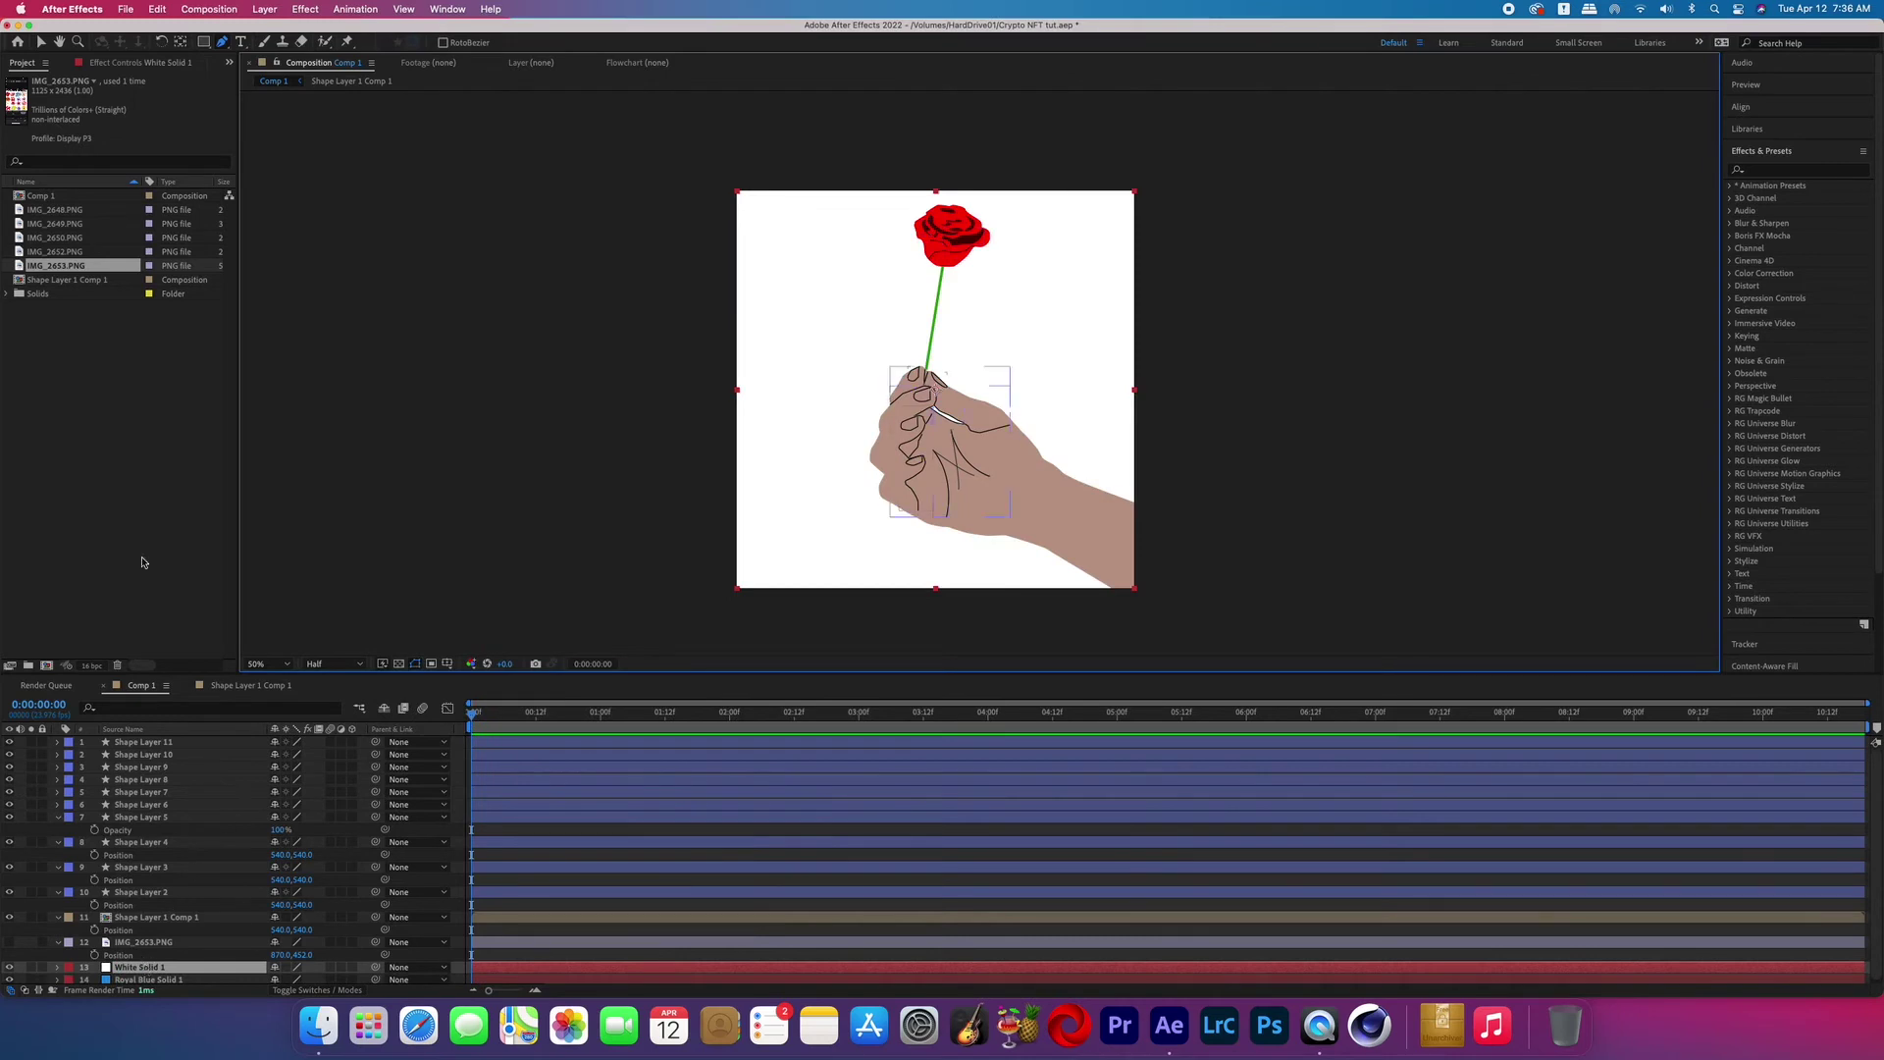
Step: Draw a circular ellipse mask on White Solid 1 and centre it horizontally and vertically
drag(203, 42, 253, 79)
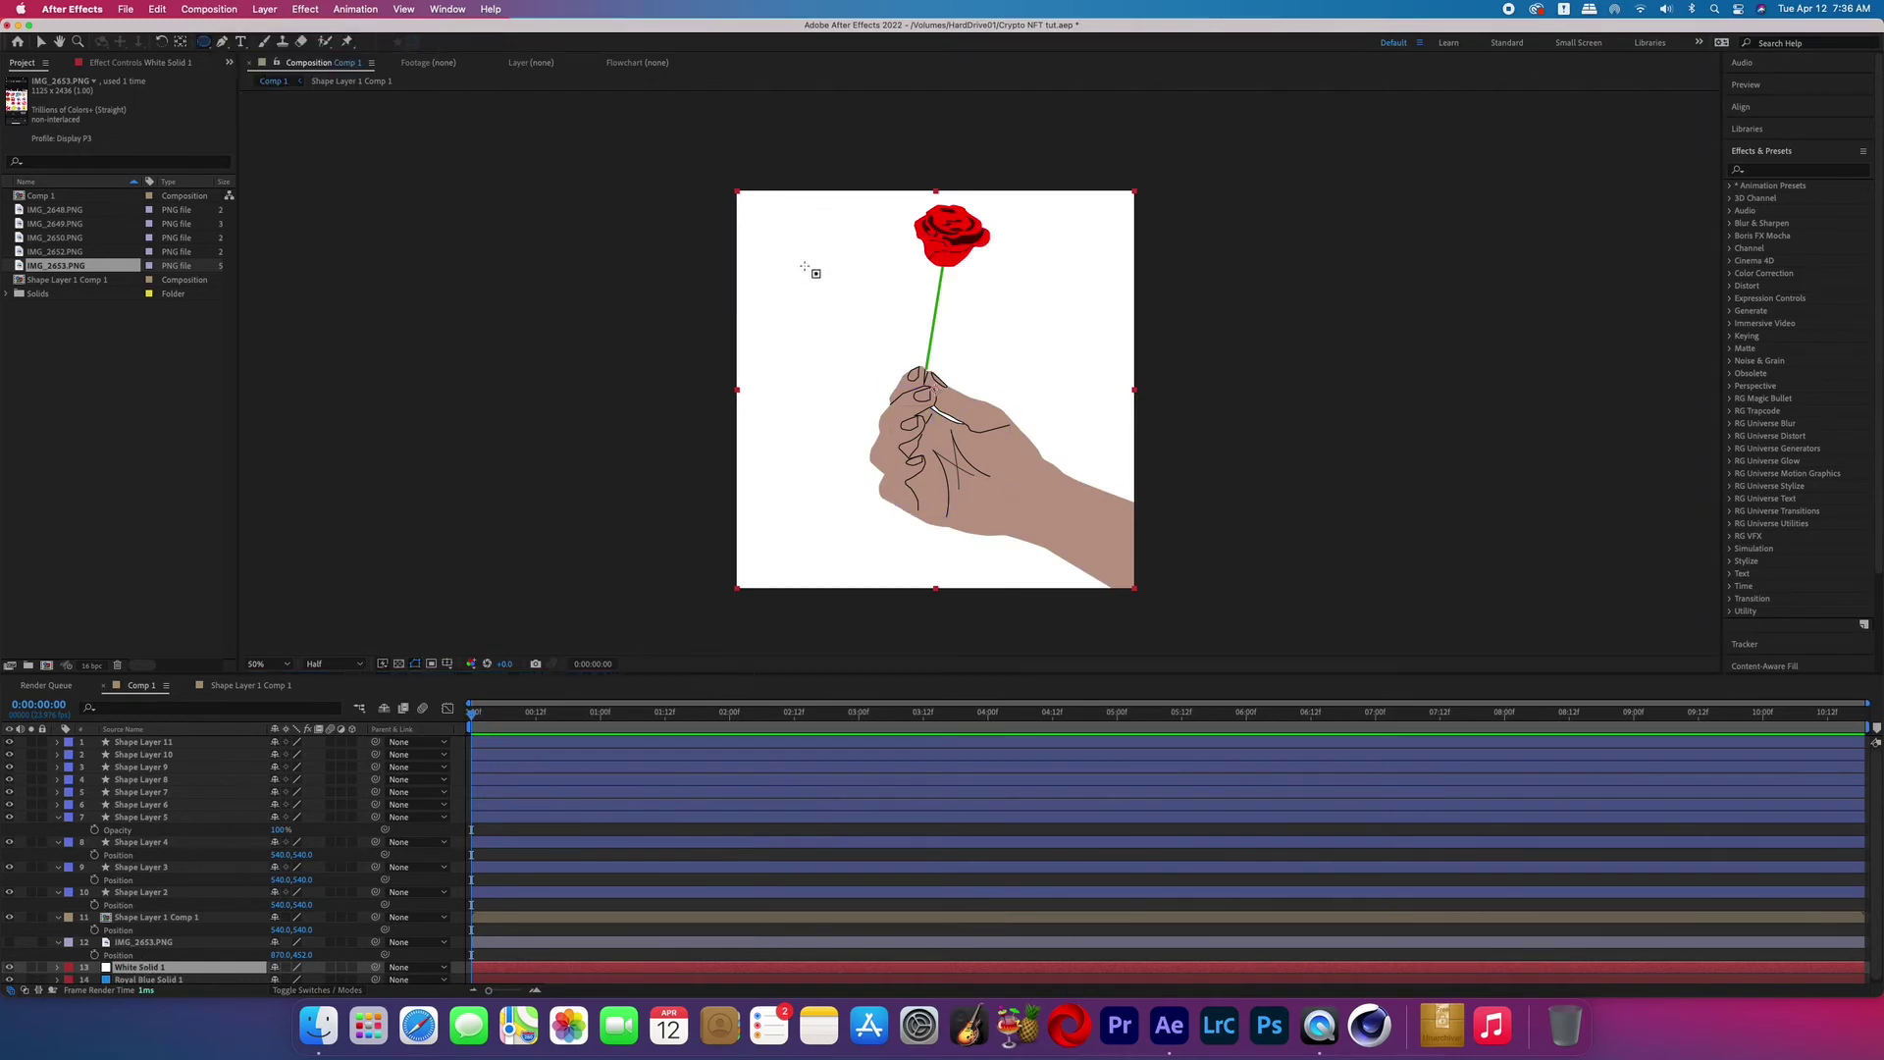
drag(772, 240, 1101, 563)
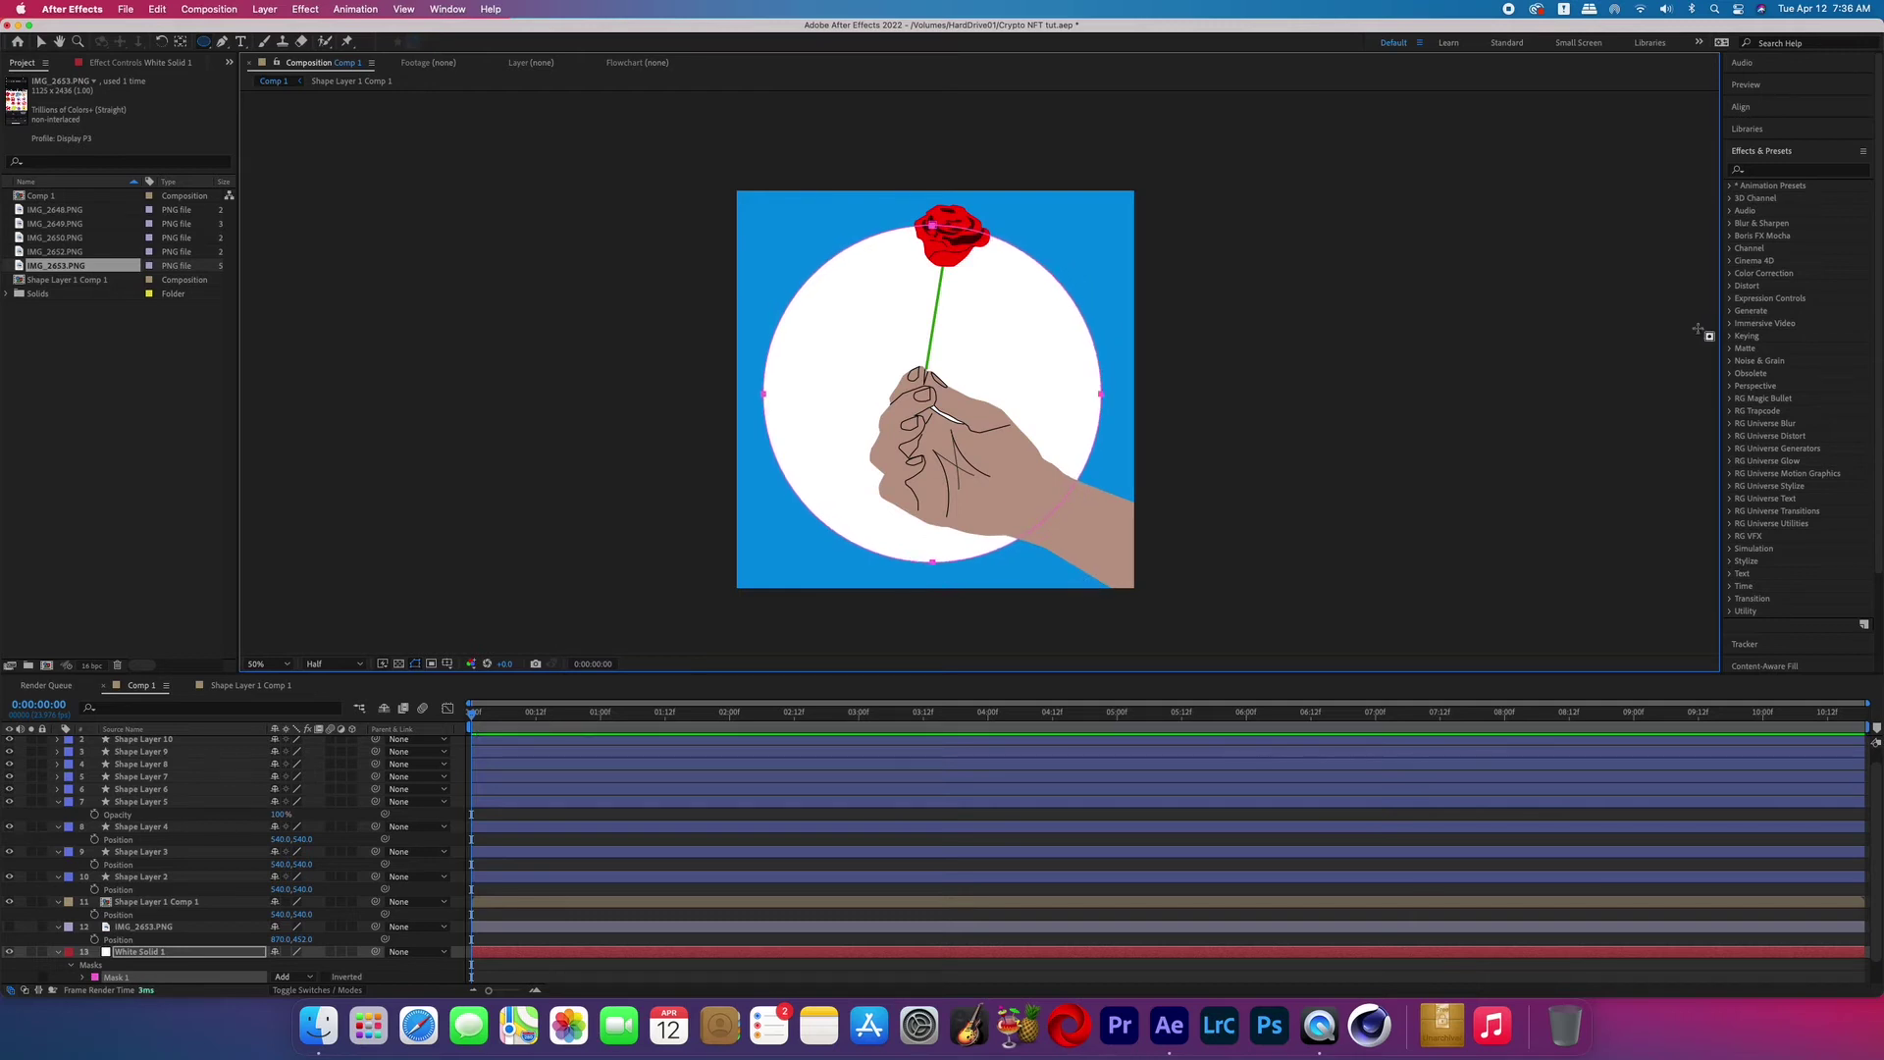
click(1743, 110)
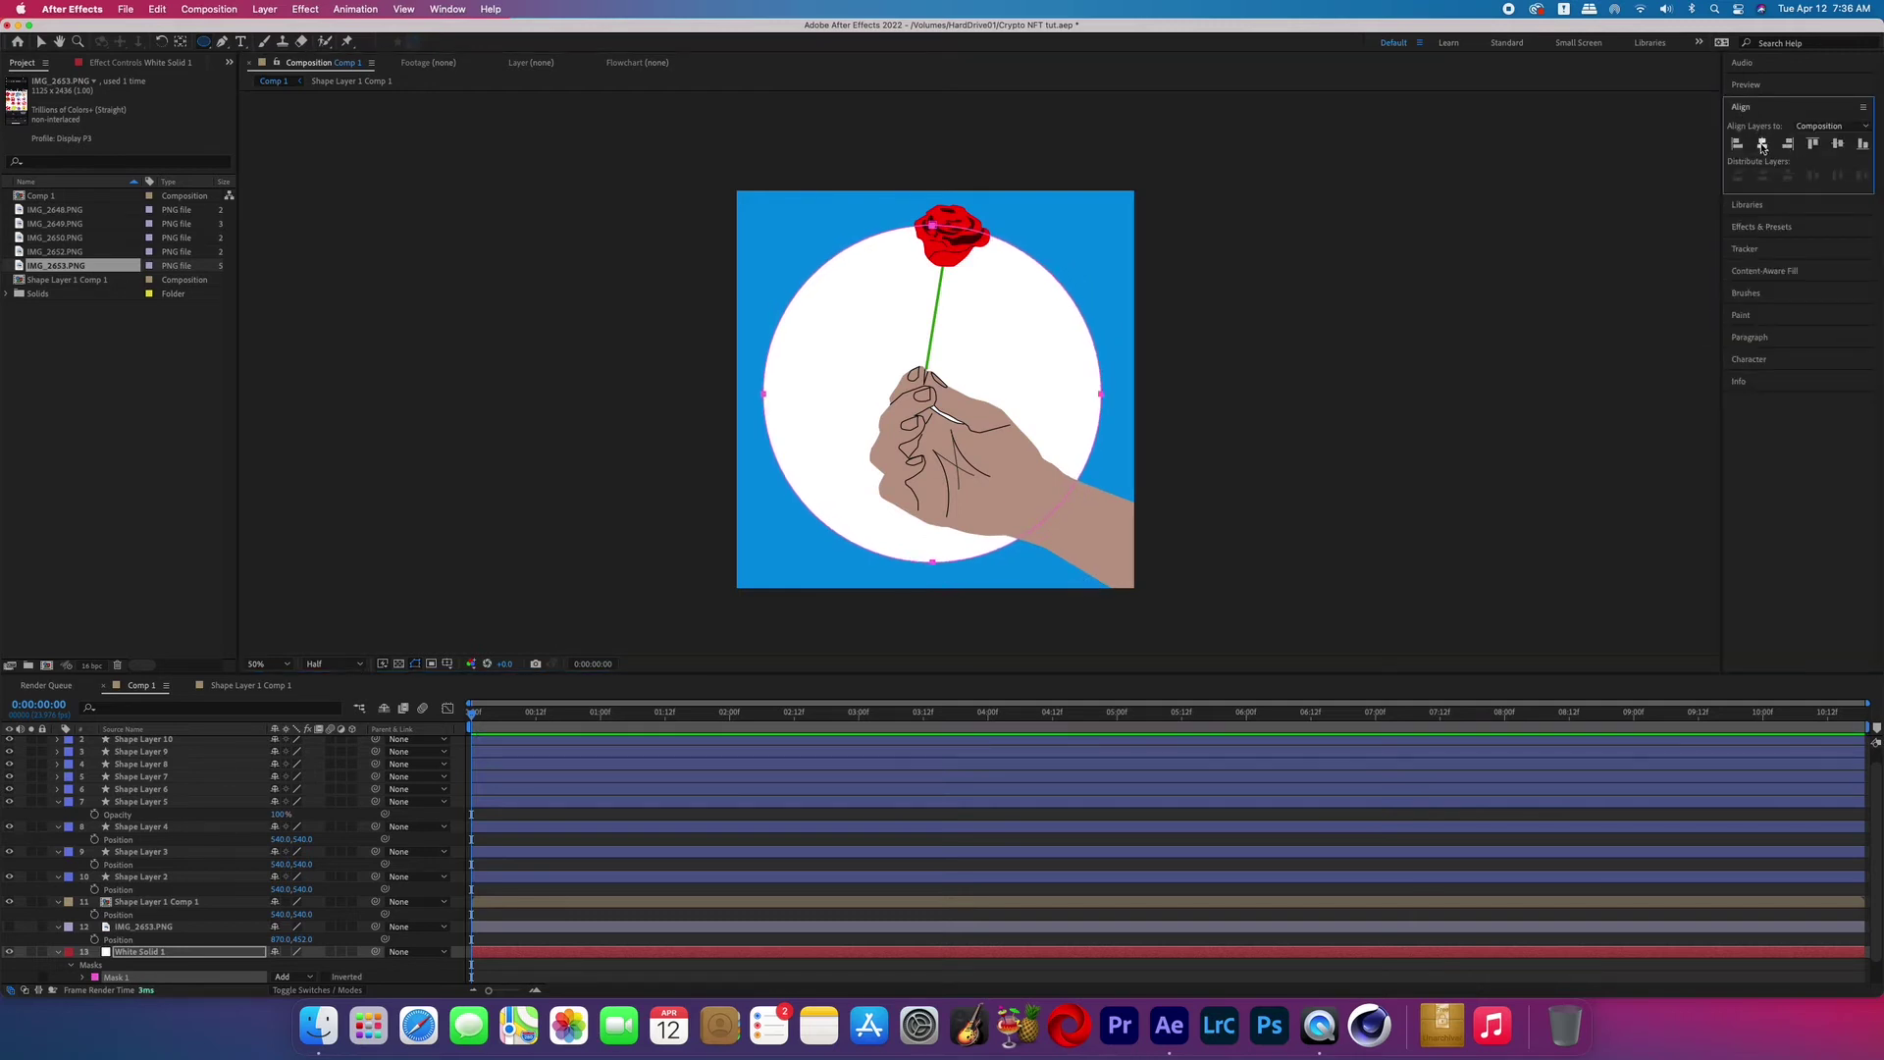
click(1763, 144)
click(1839, 145)
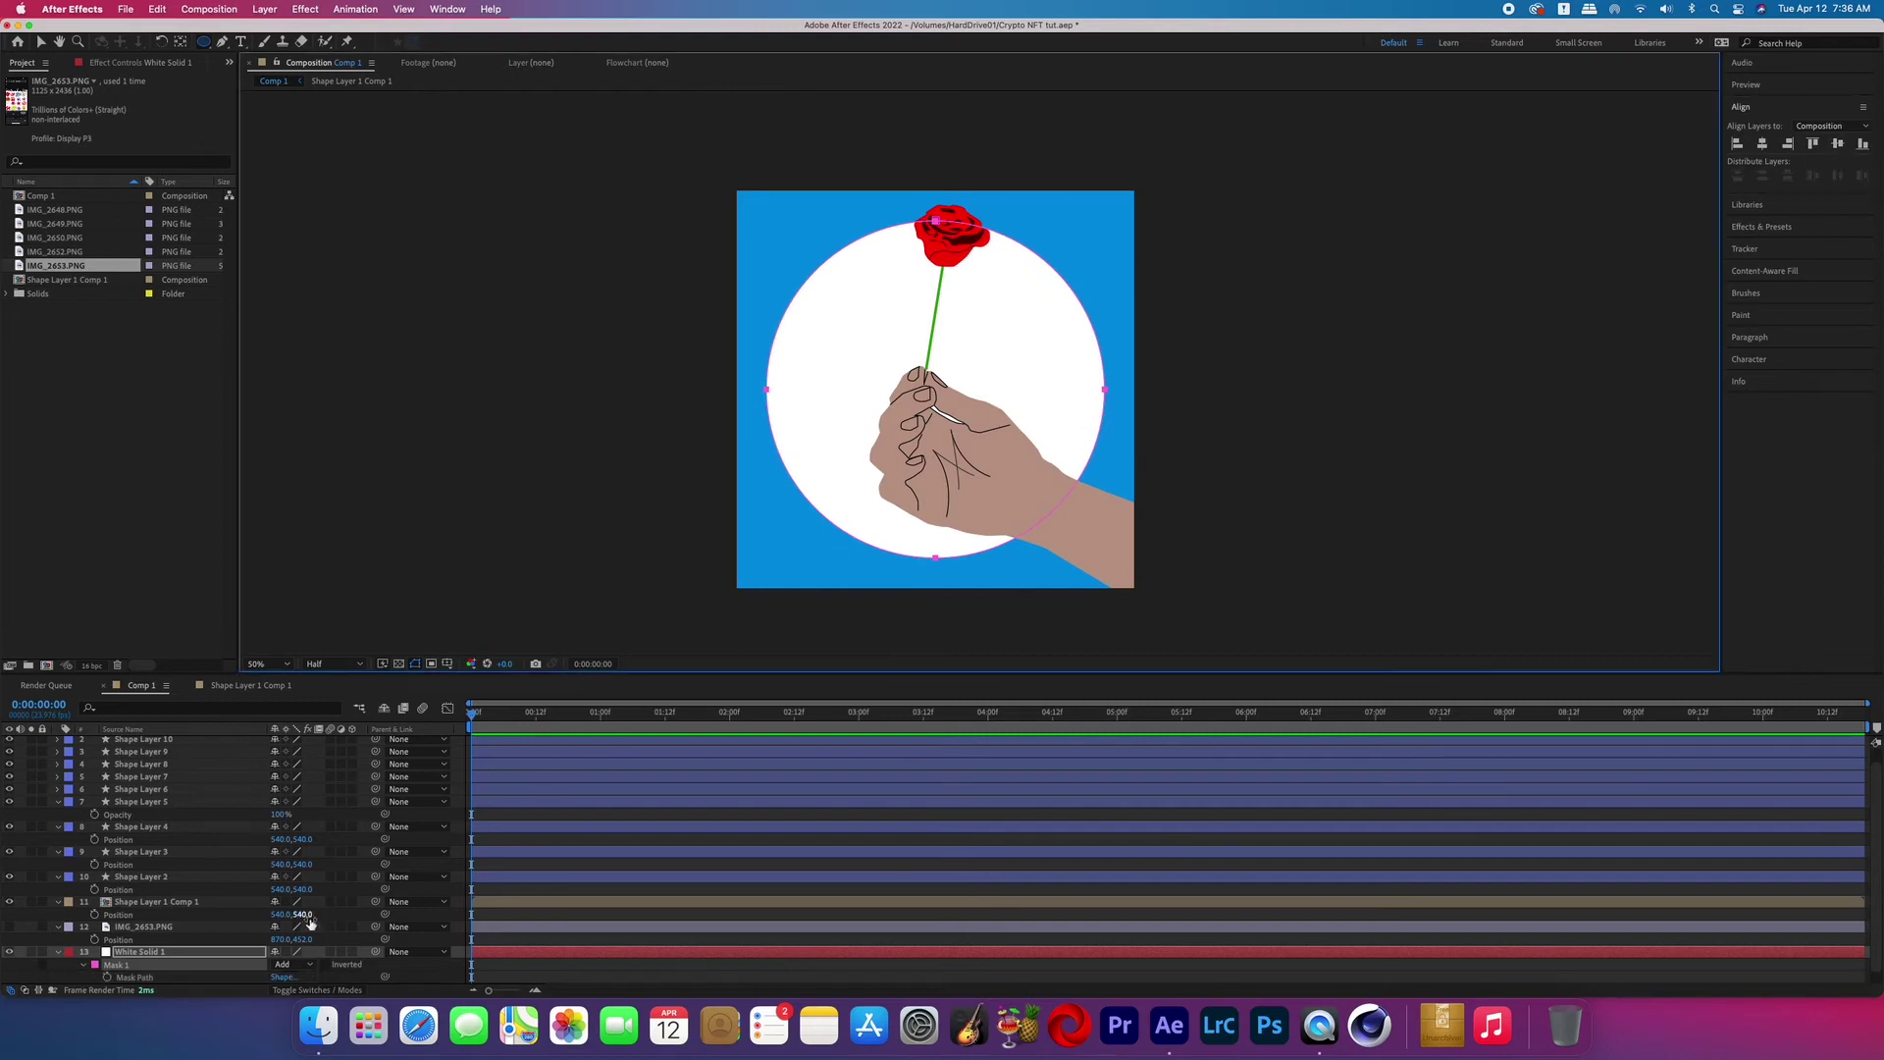
Step: Feather the circle's mask to 970 px for a soft glowing centre
scroll(294, 962, down, 1)
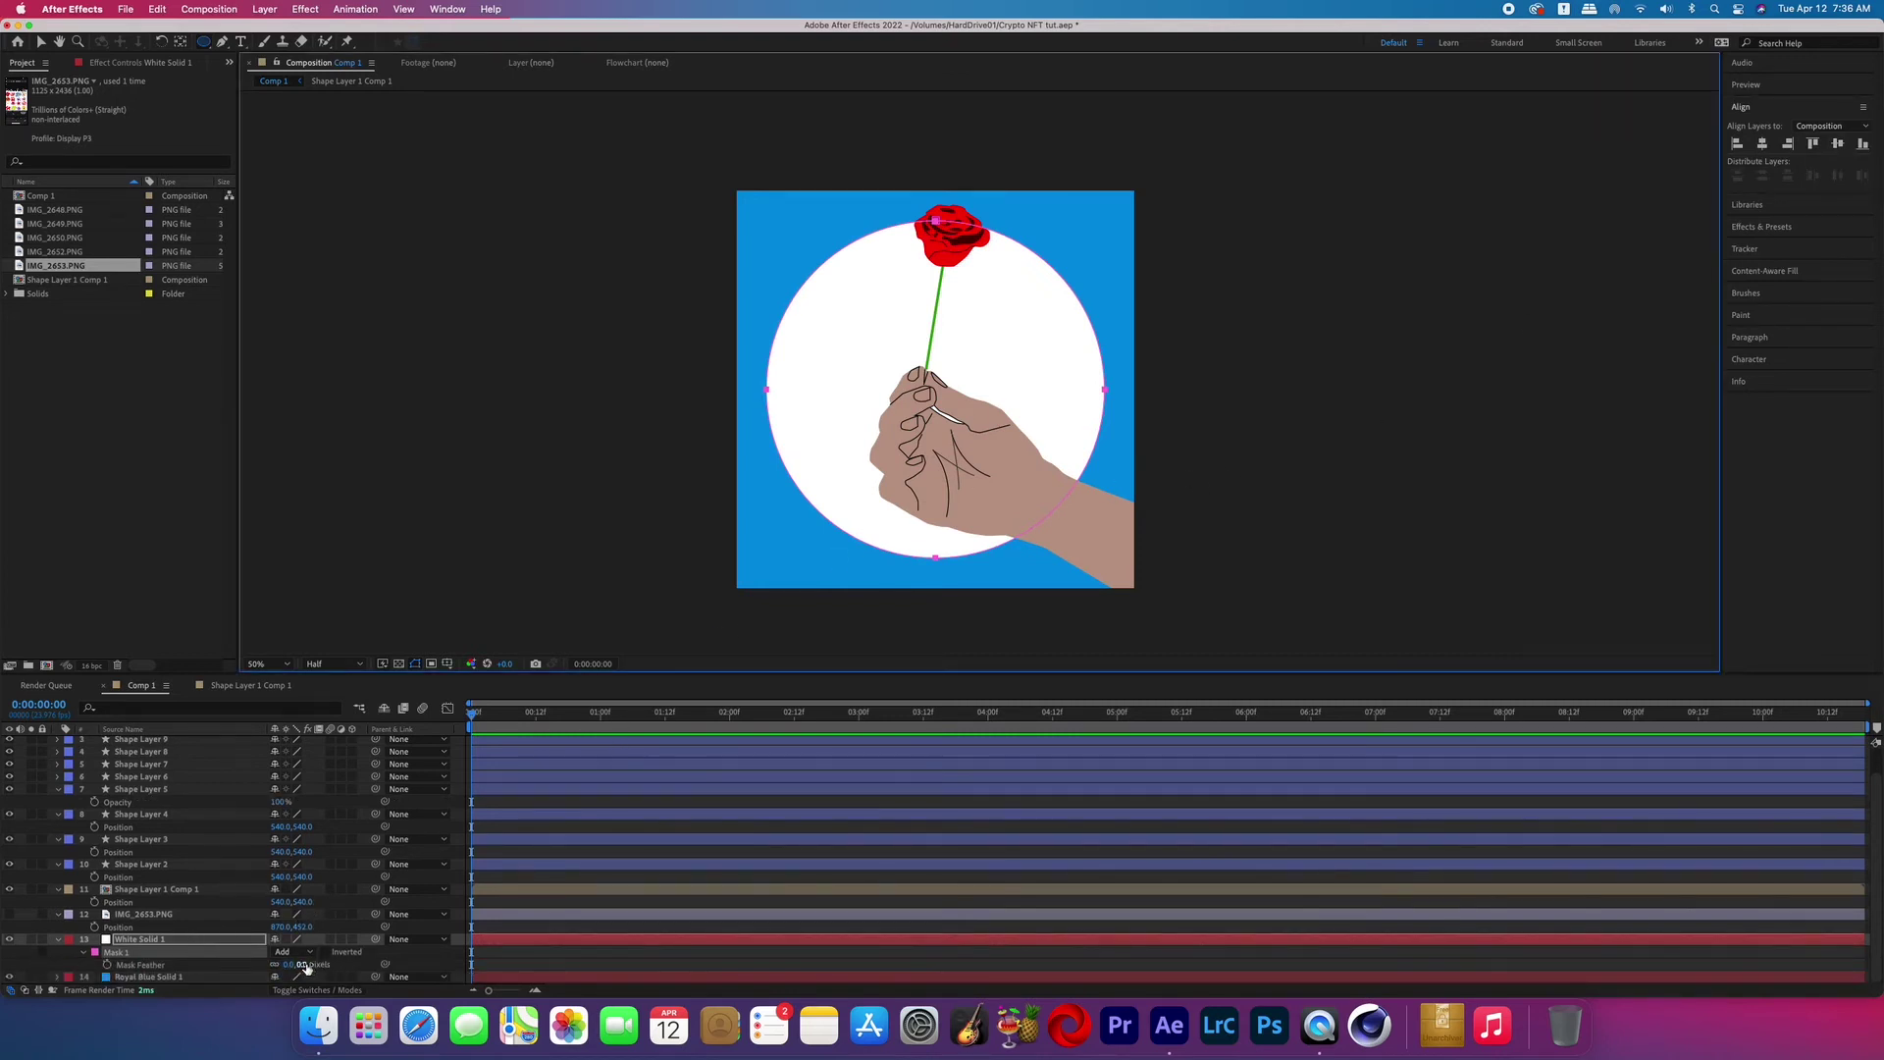
drag(305, 967, 841, 857)
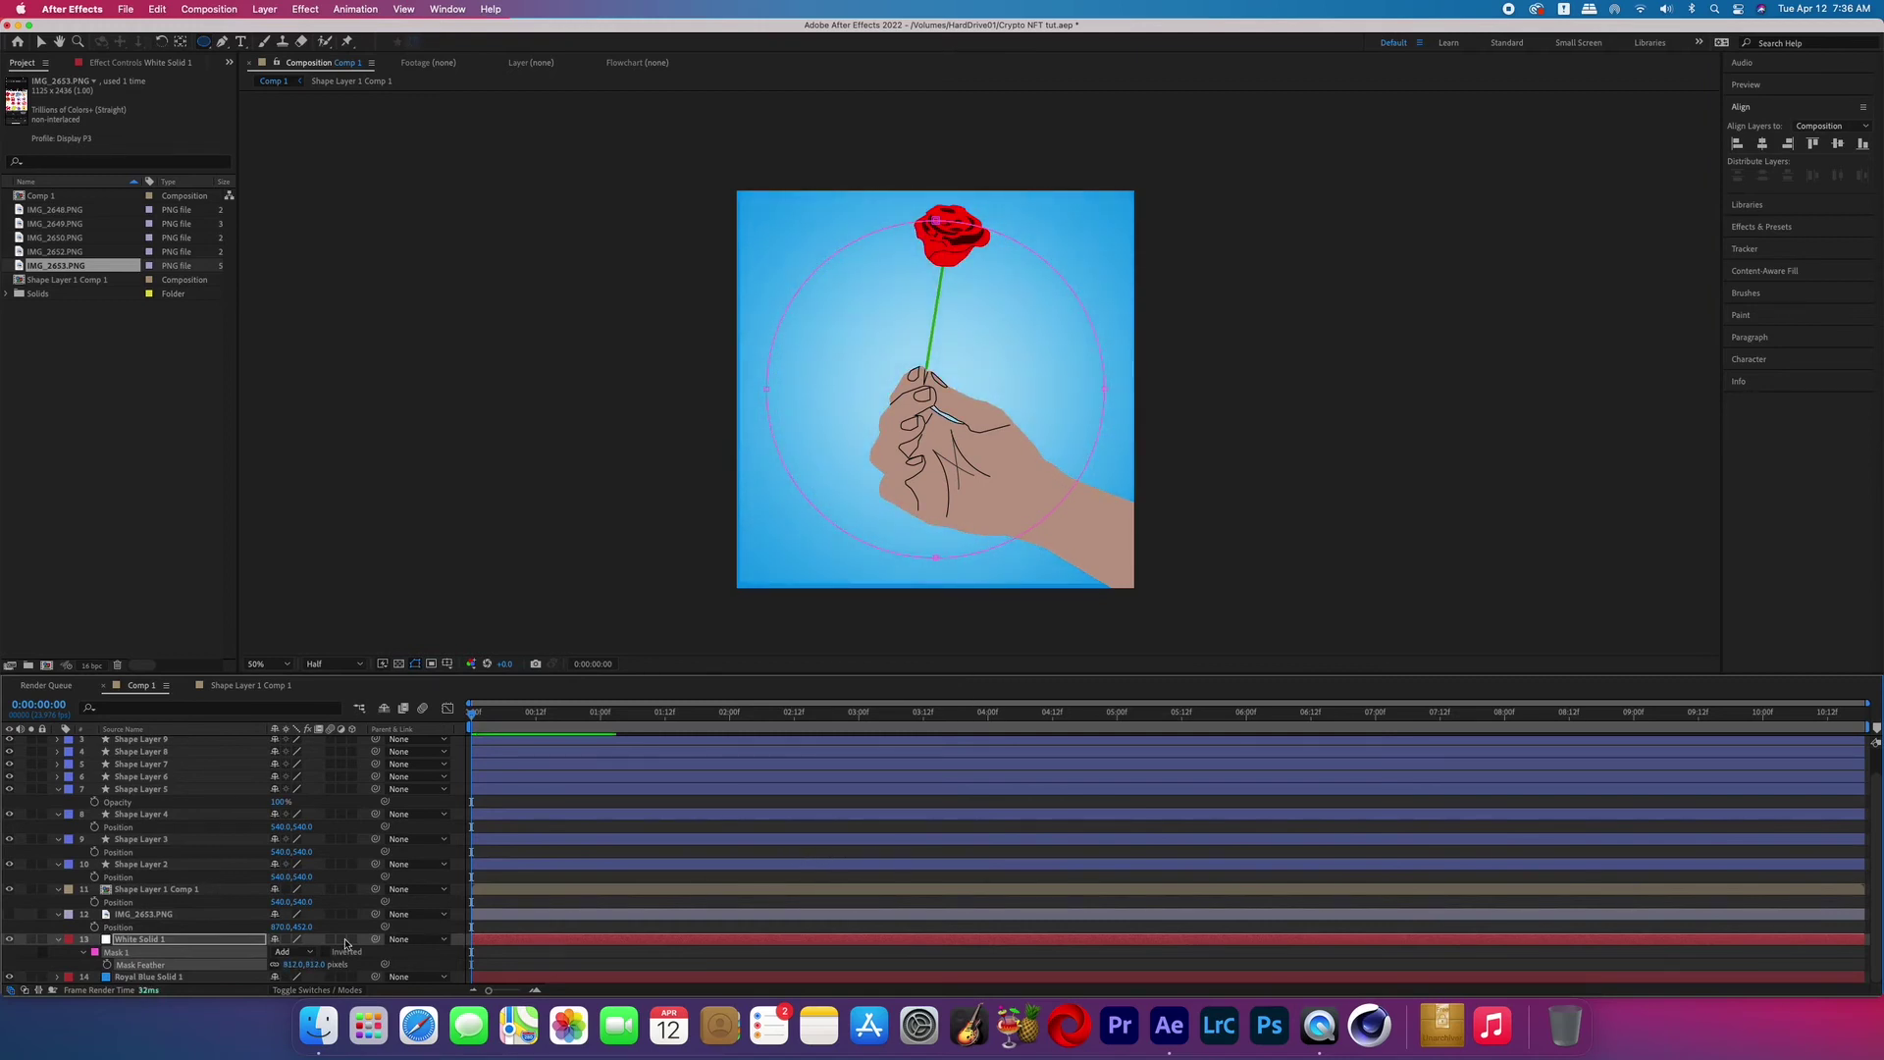
key(f)
key(m)
key(m)
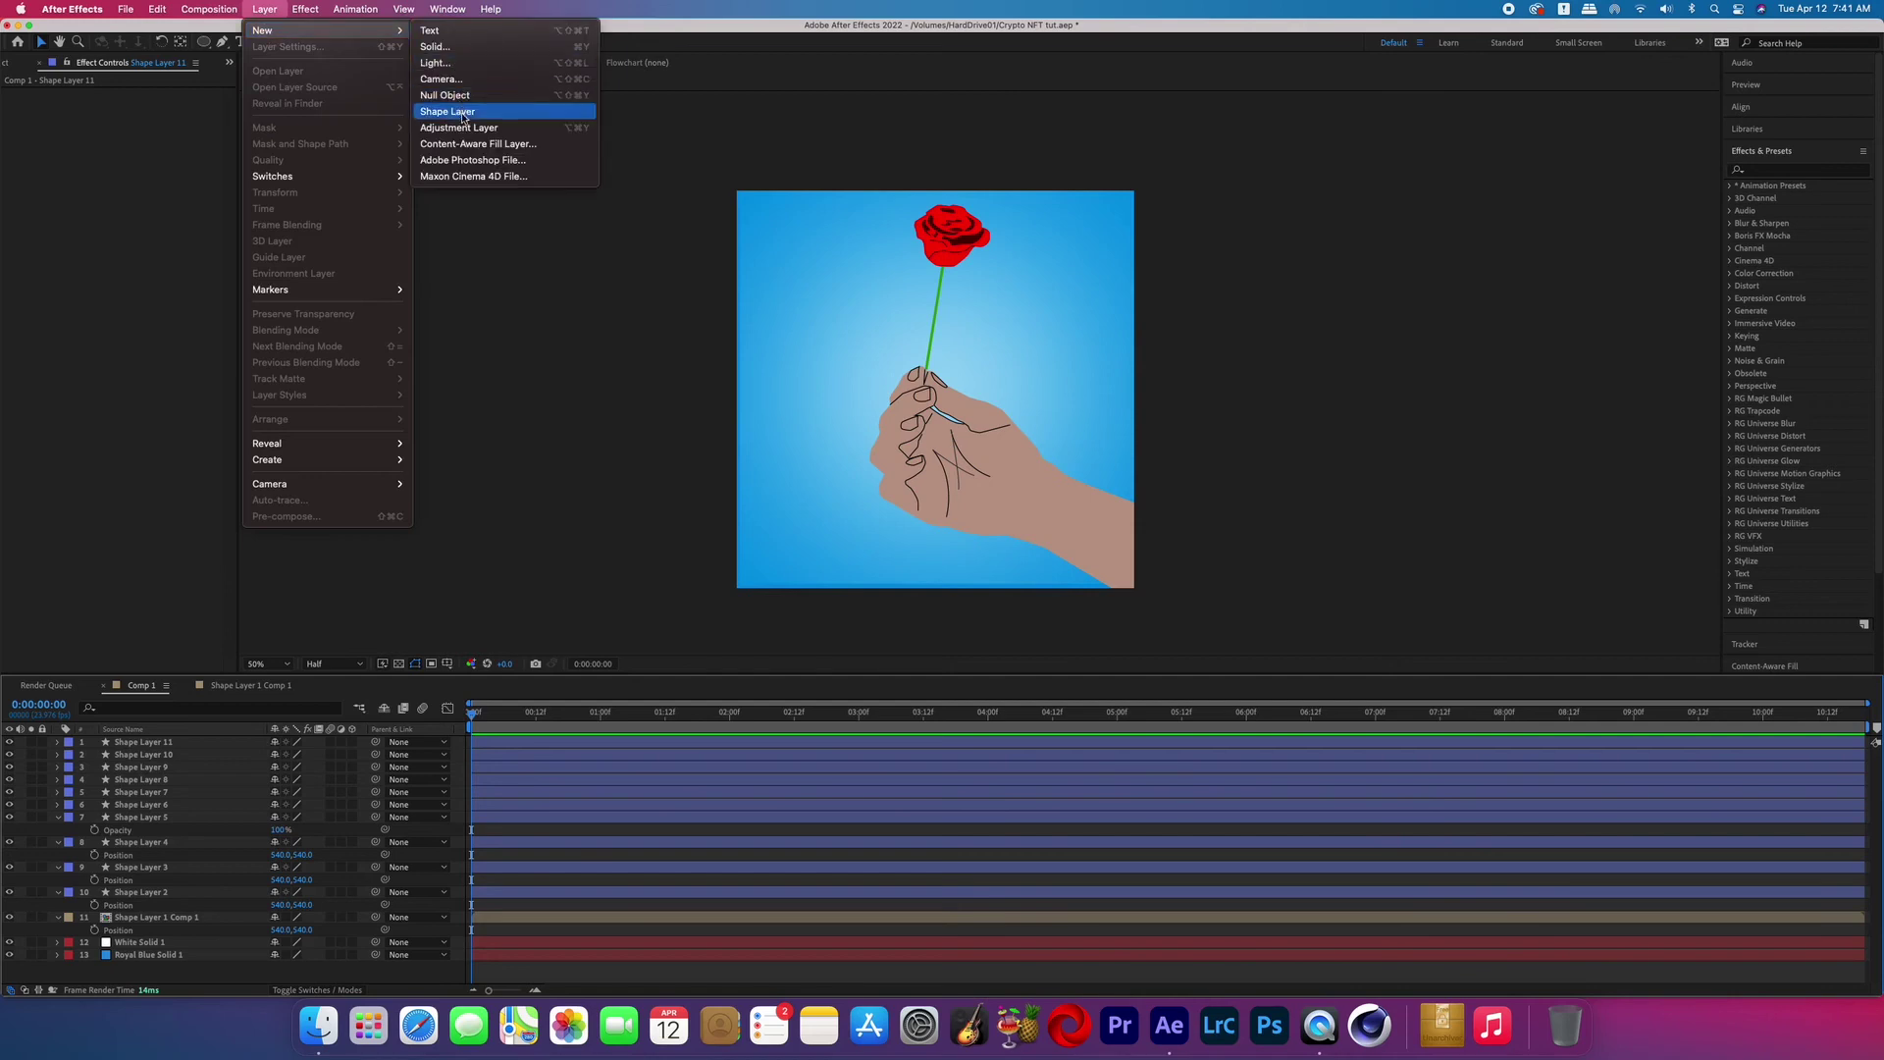
Step: Add an adjustment layer and apply the Mosaic effect to it
click(461, 128)
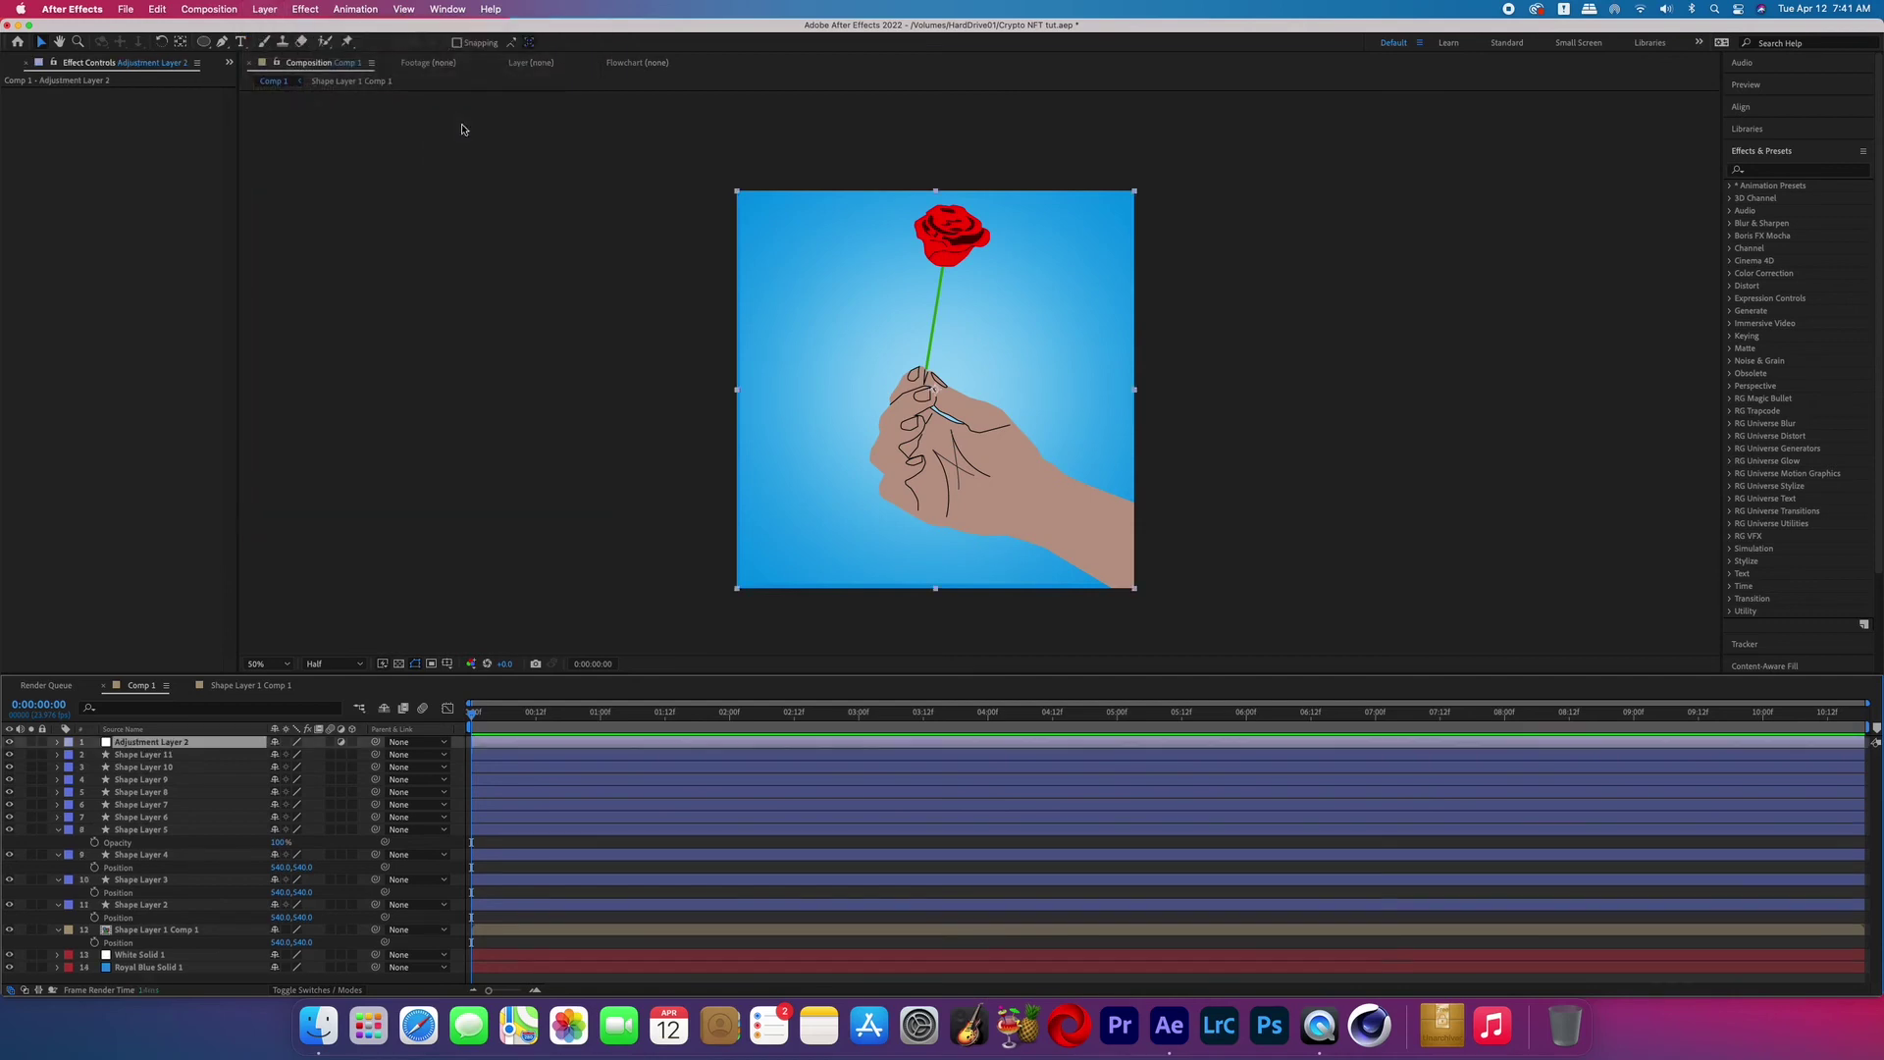
click(1758, 171)
text(mos)
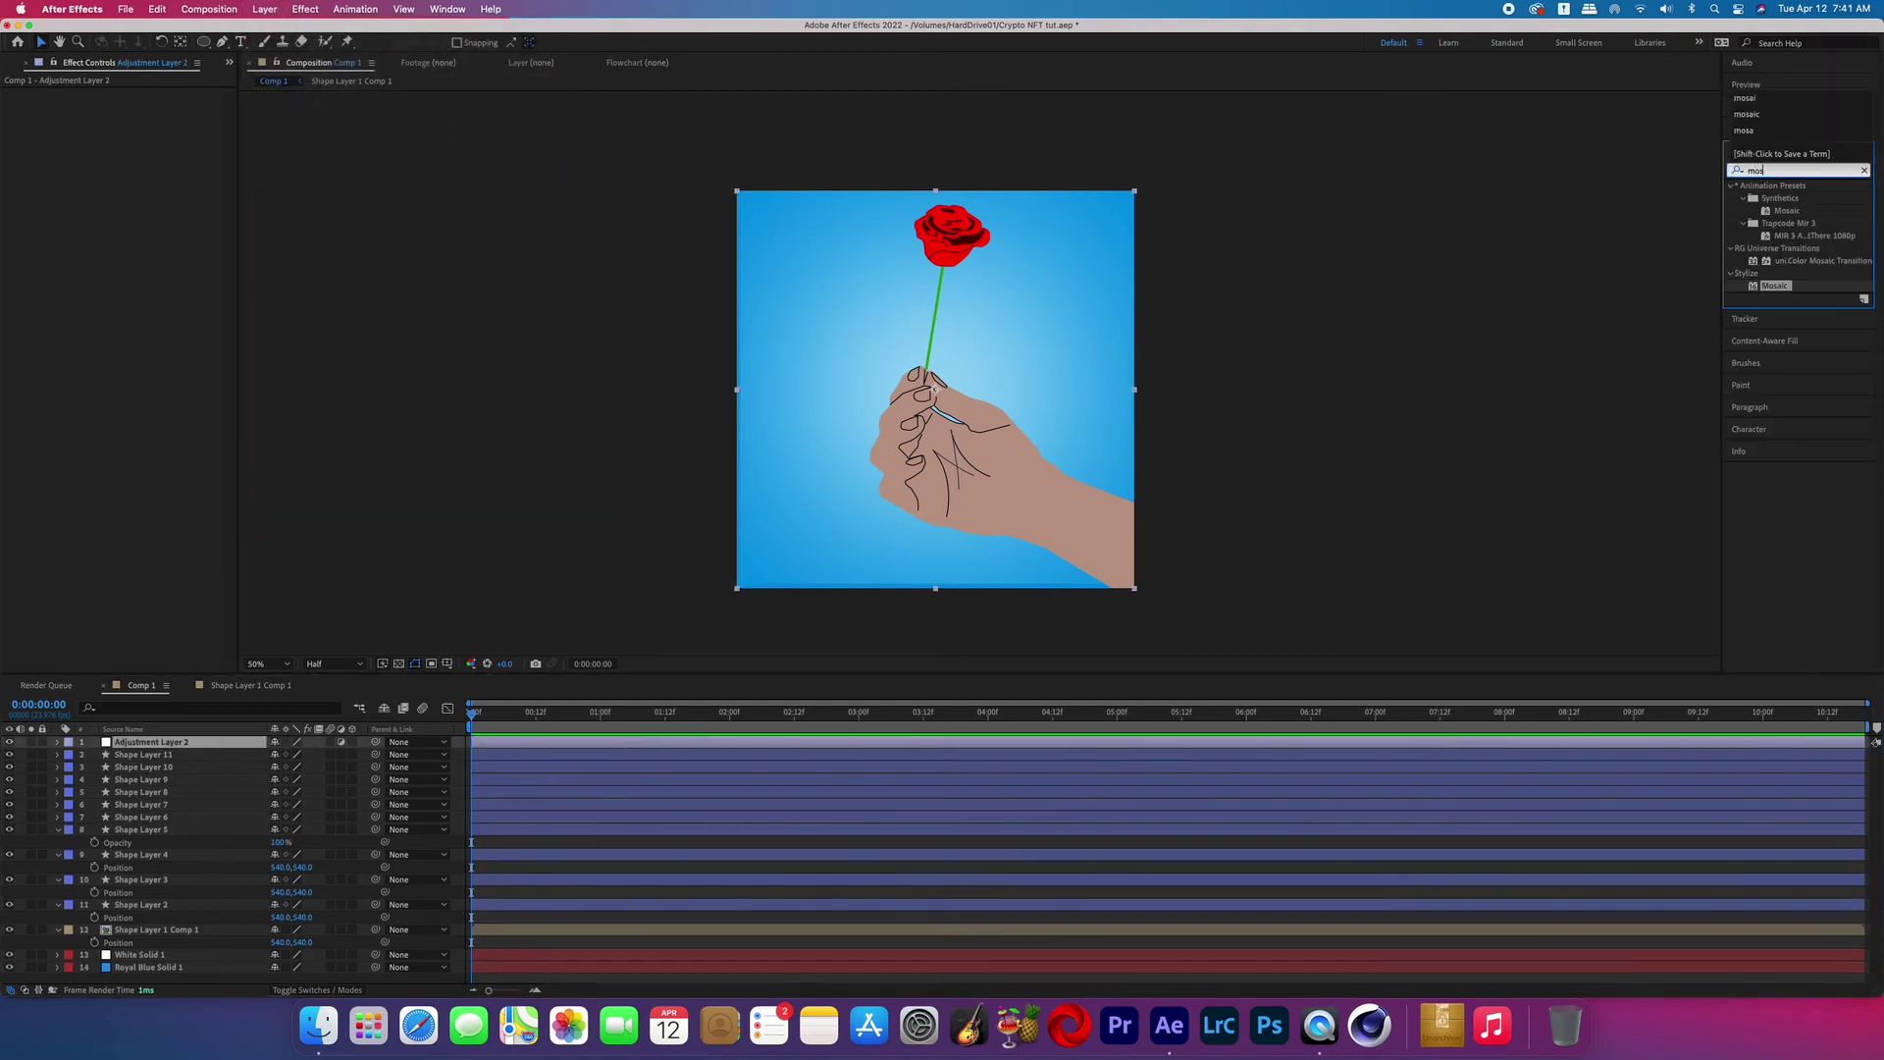
drag(1781, 286, 1133, 738)
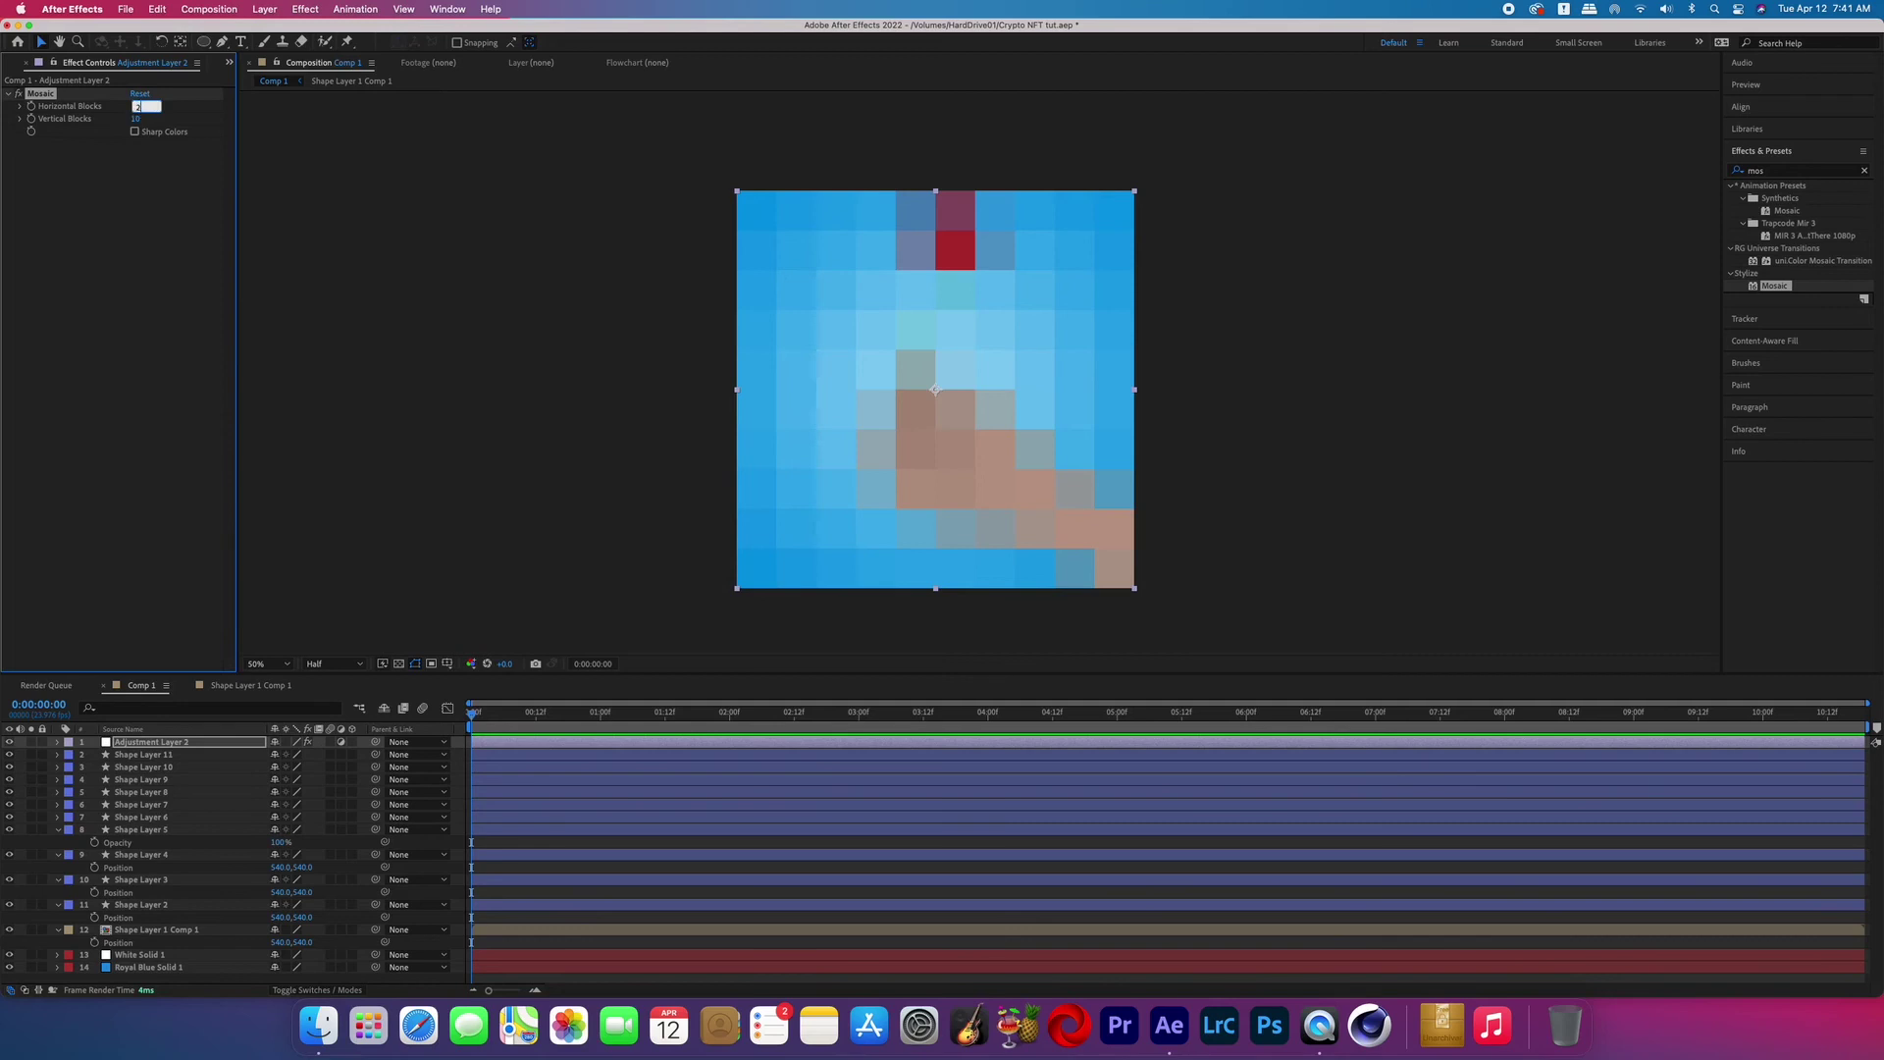
Step: Set Mosaic to 285 horizontal and 120 vertical blocks with Sharp Colors on
text(285)
key(Return)
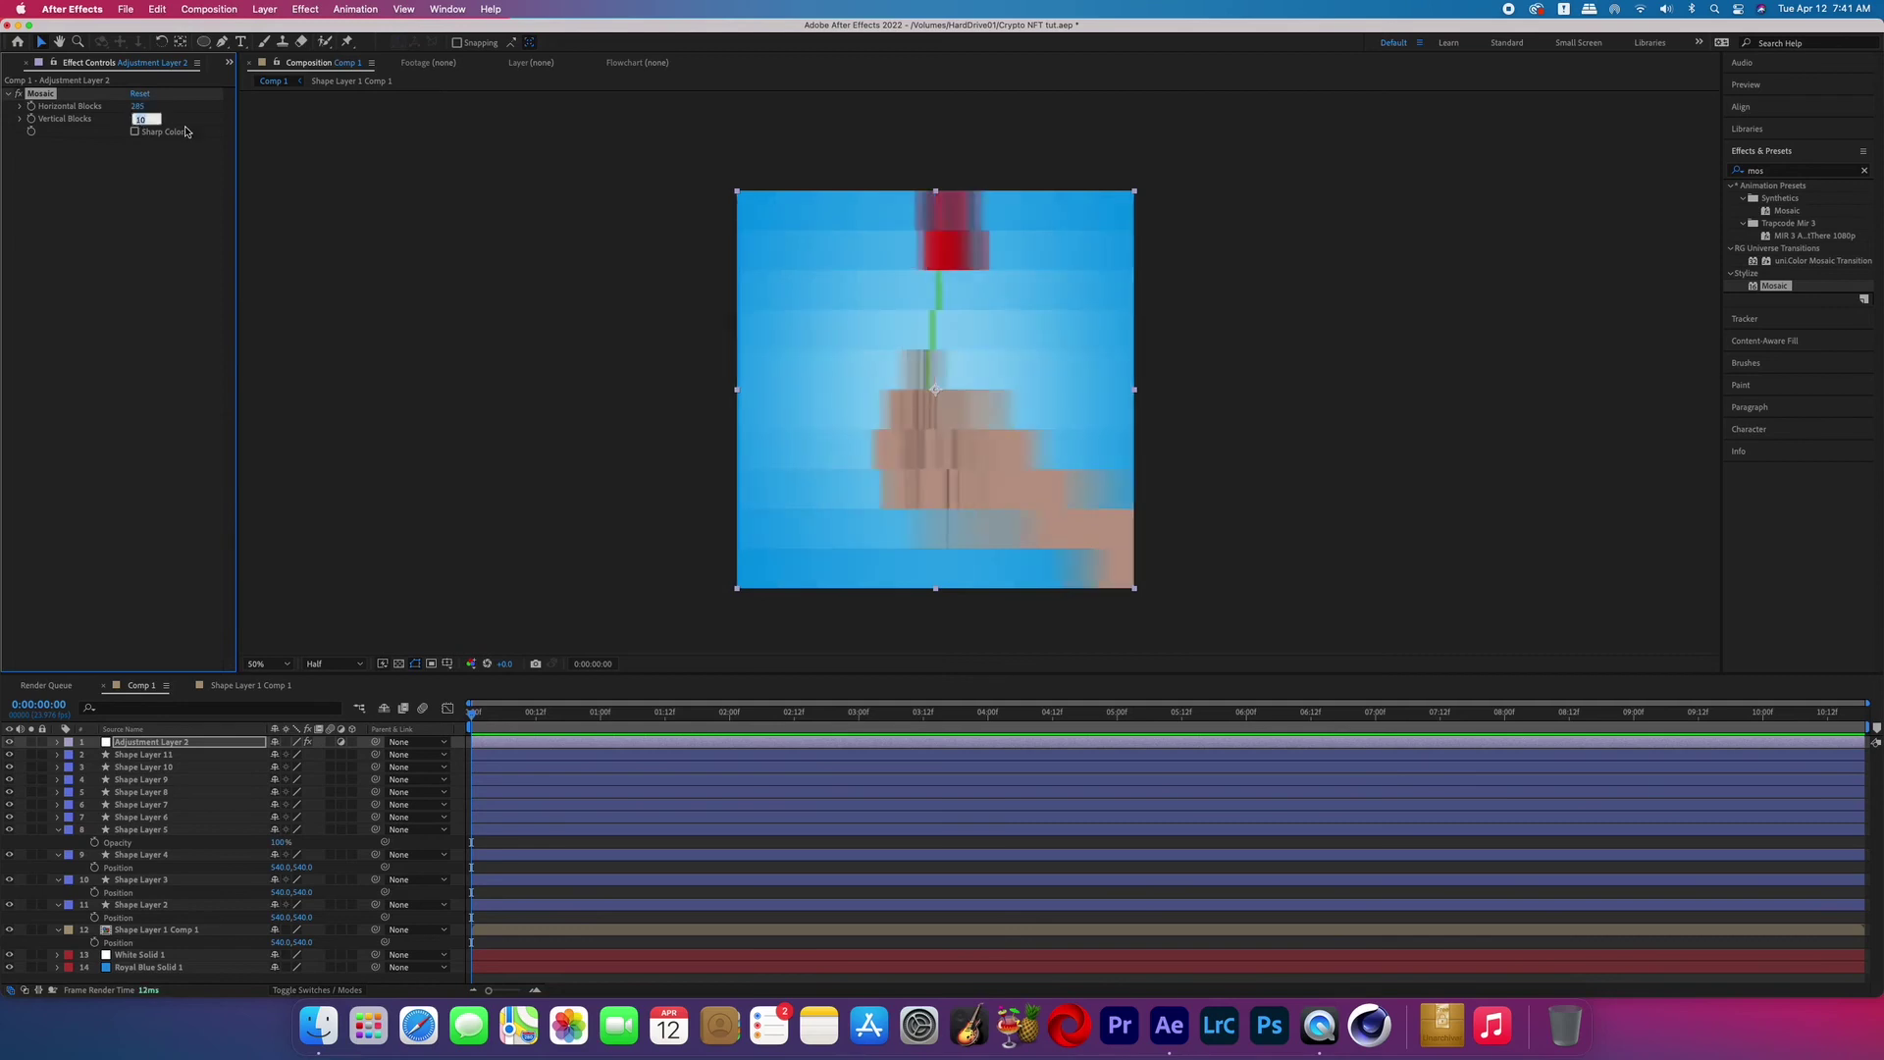
text(120)
key(Return)
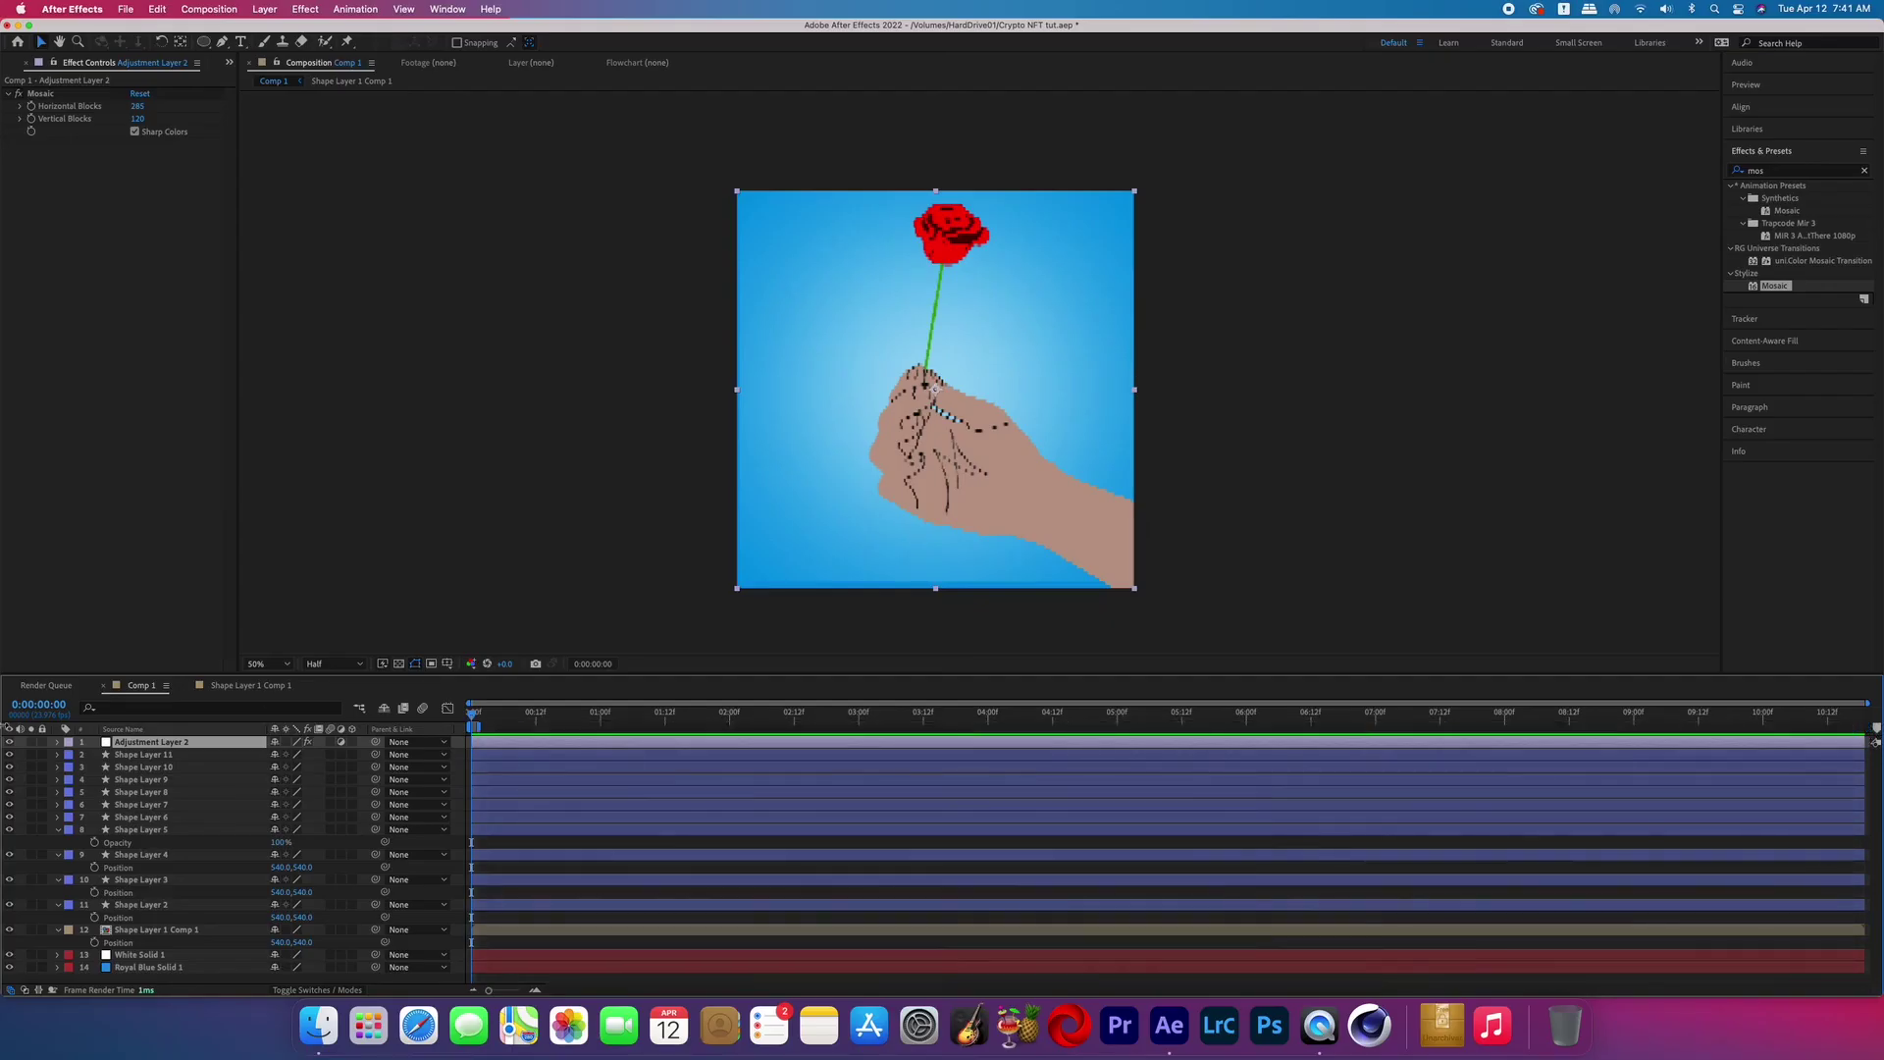
click(136, 284)
Step: Add Comp 1 to the render queue with the output named NFT Example
click(126, 12)
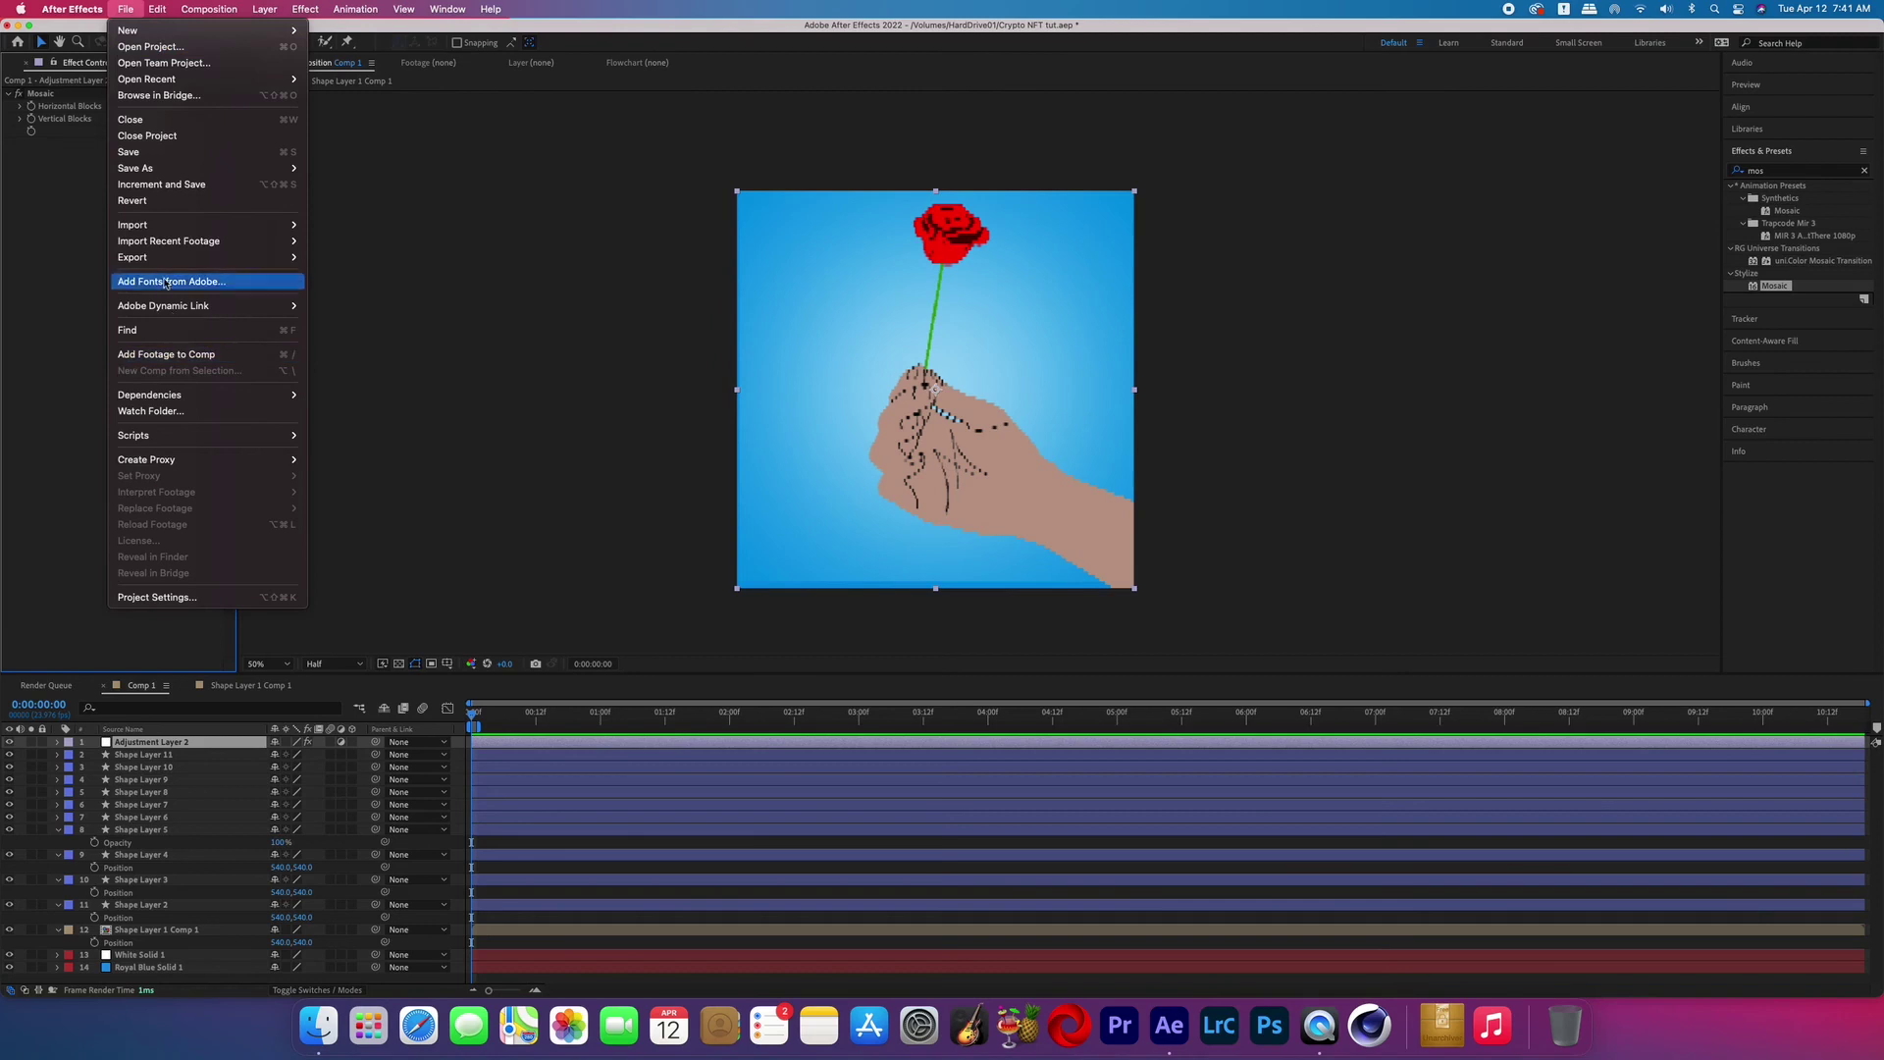
mouse_move(216, 257)
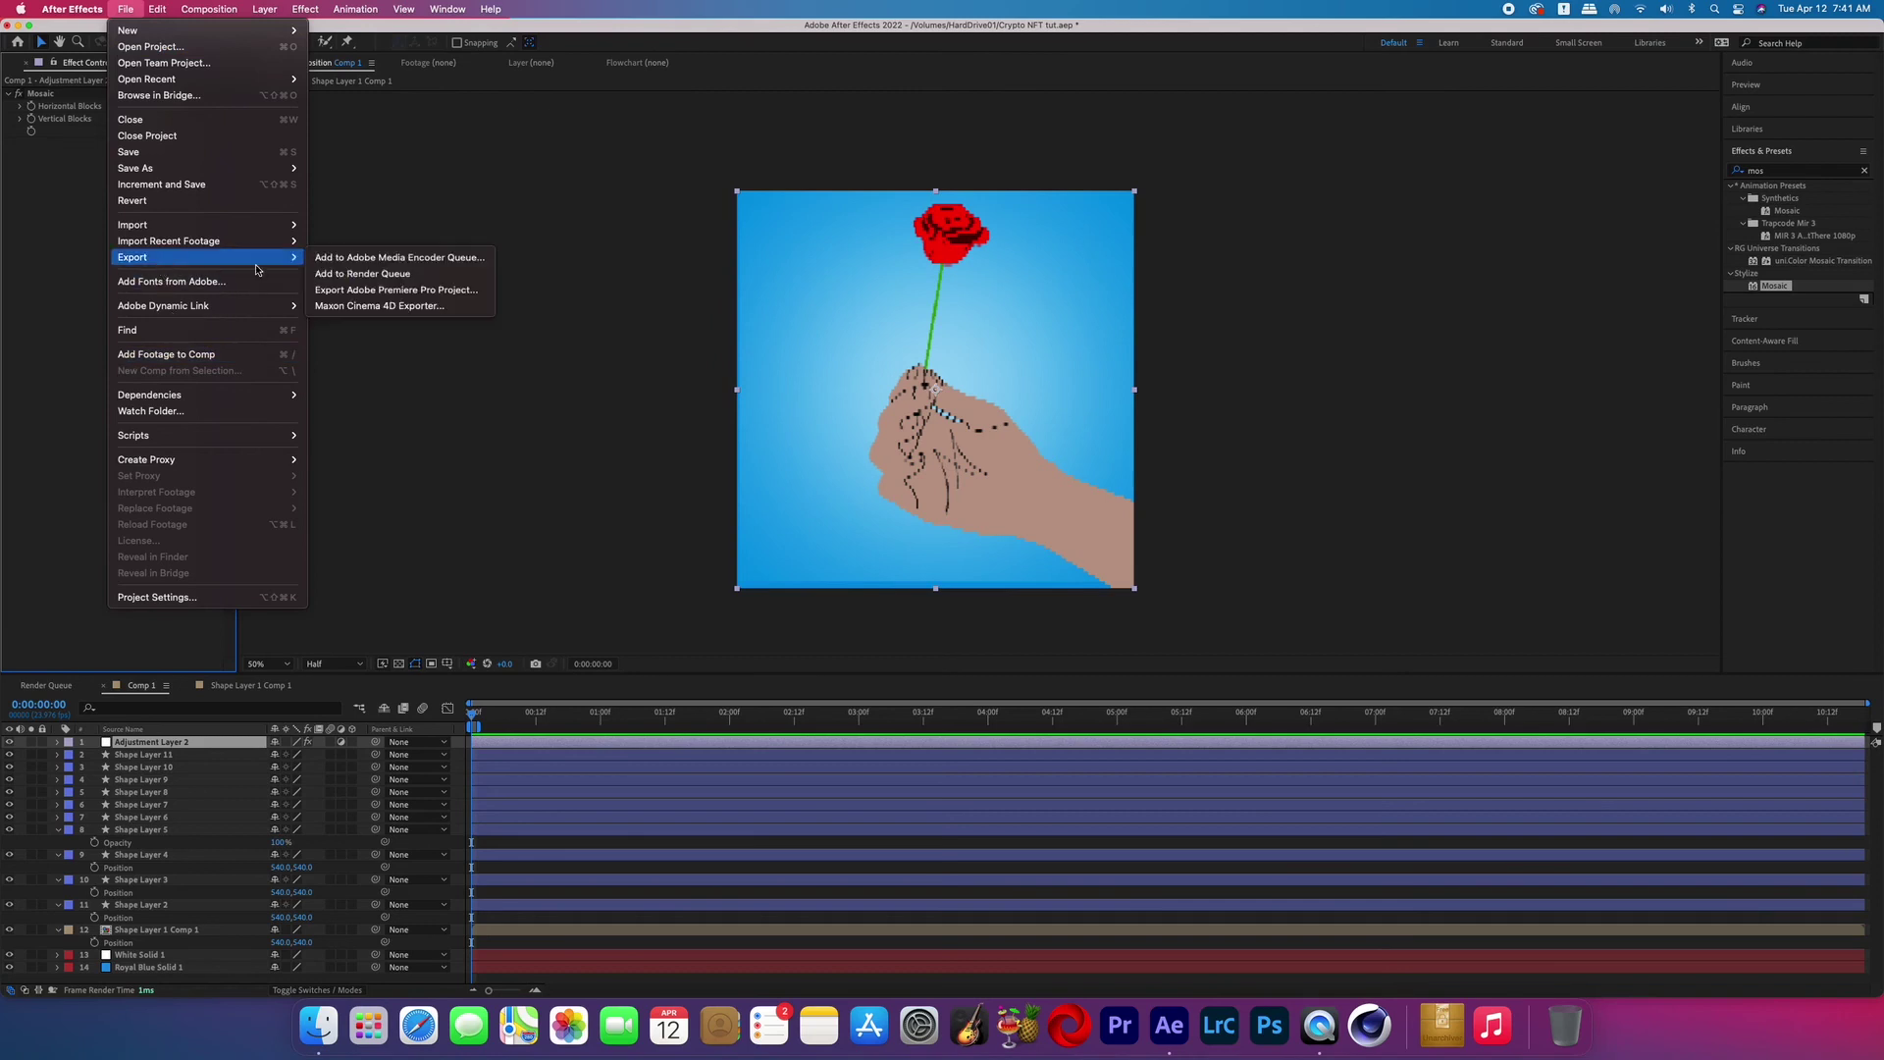
click(349, 276)
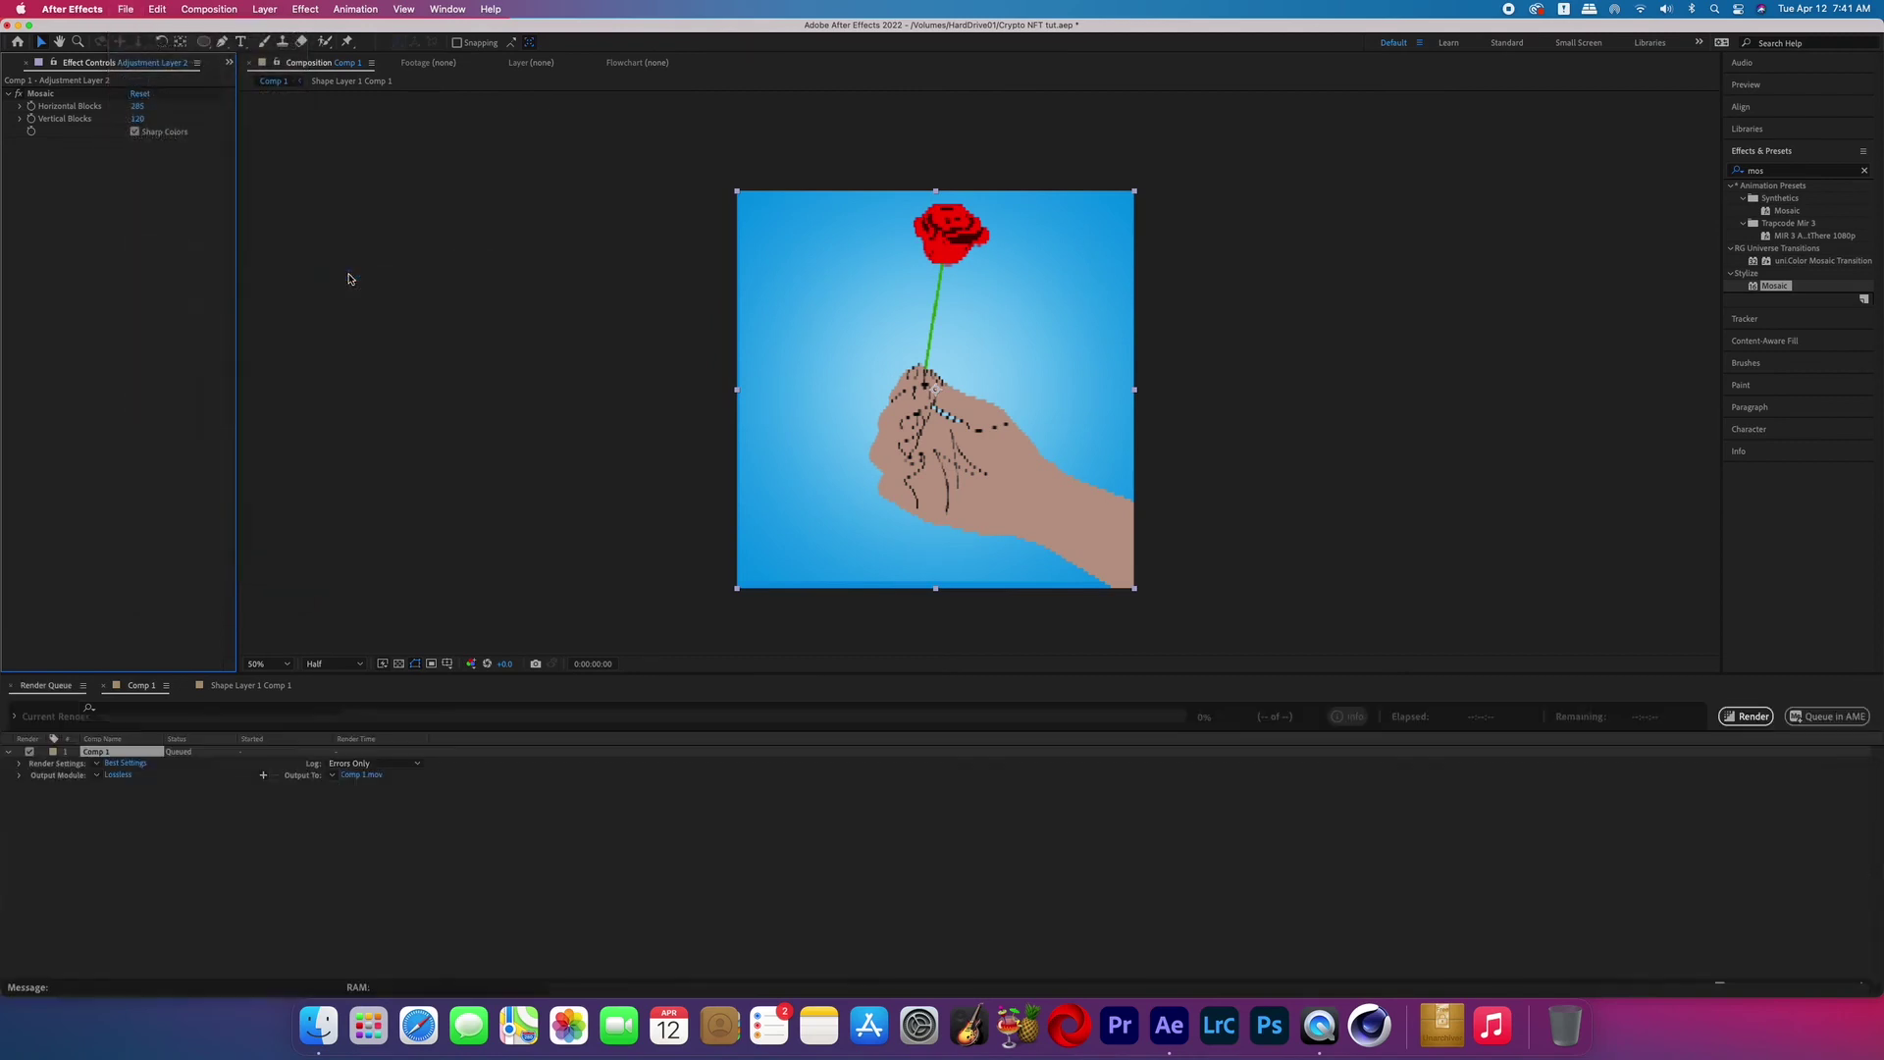
click(359, 775)
text(NFT Example)
key(Return)
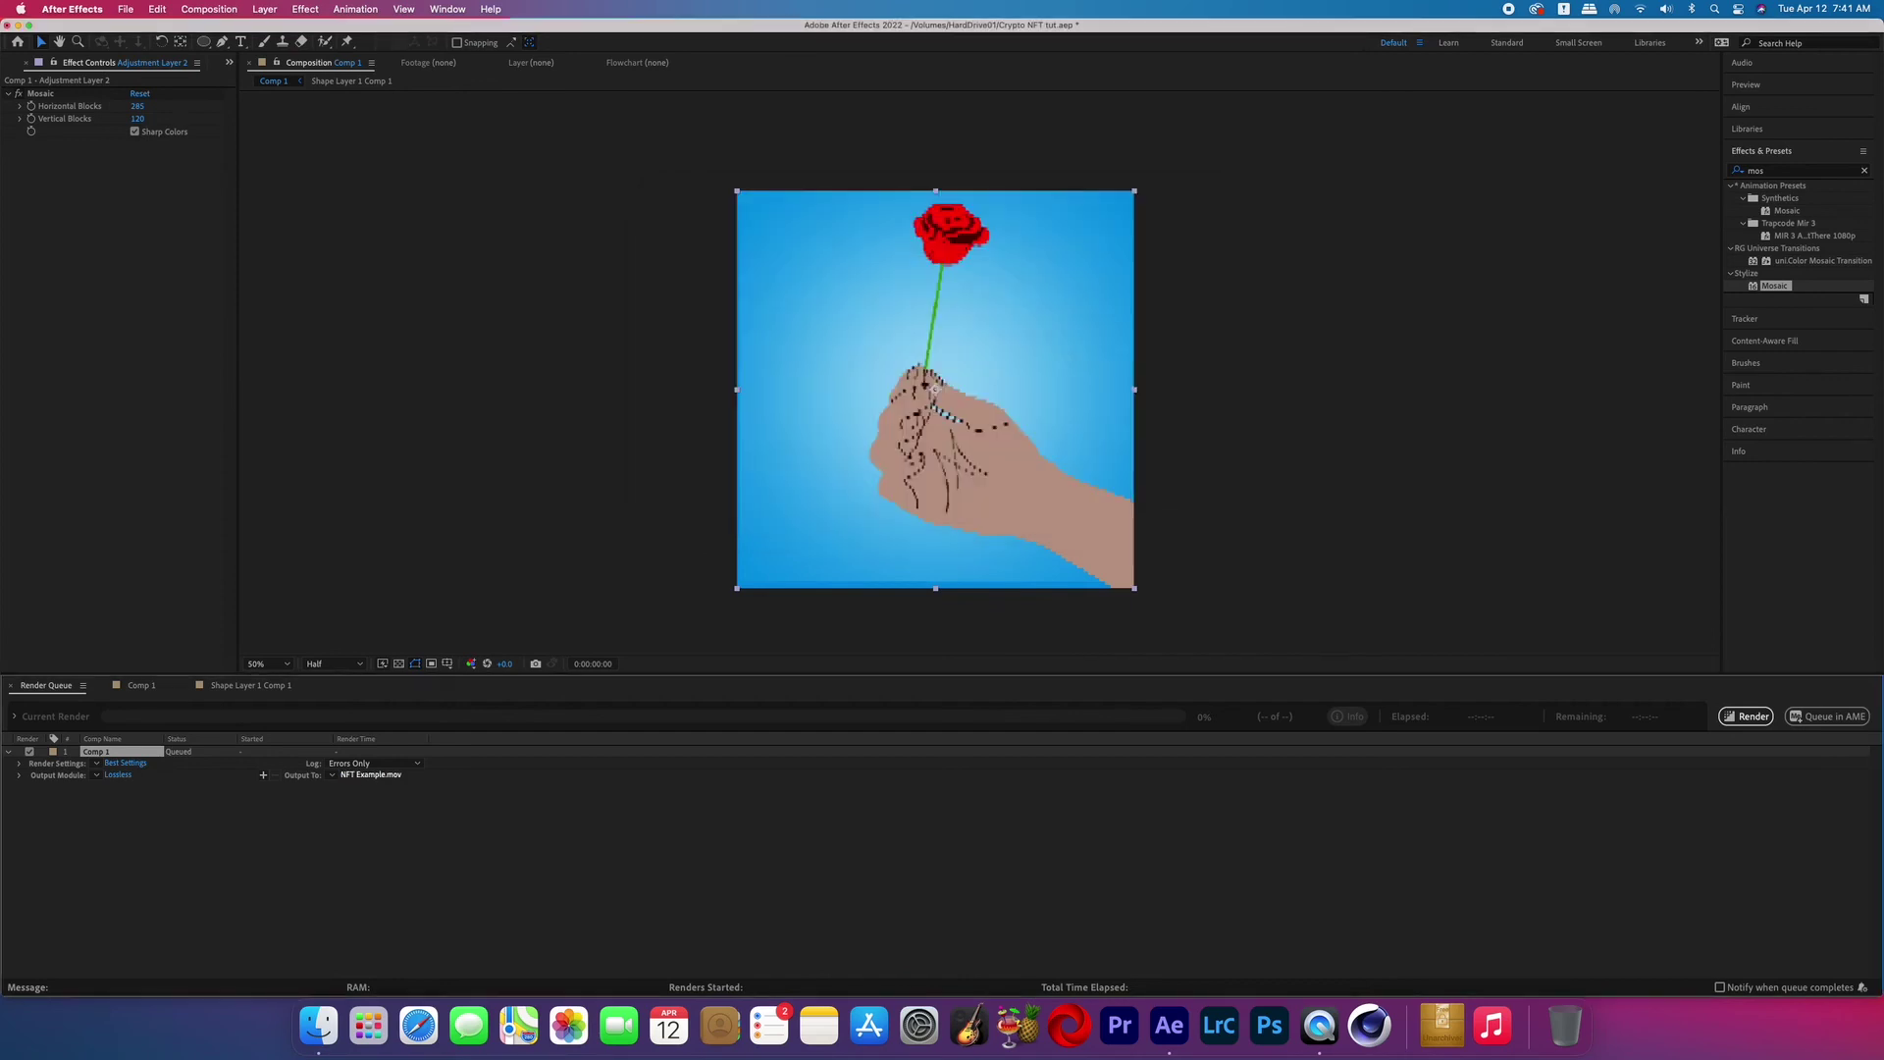
Step: Set the output module format to PNG Sequence
click(119, 776)
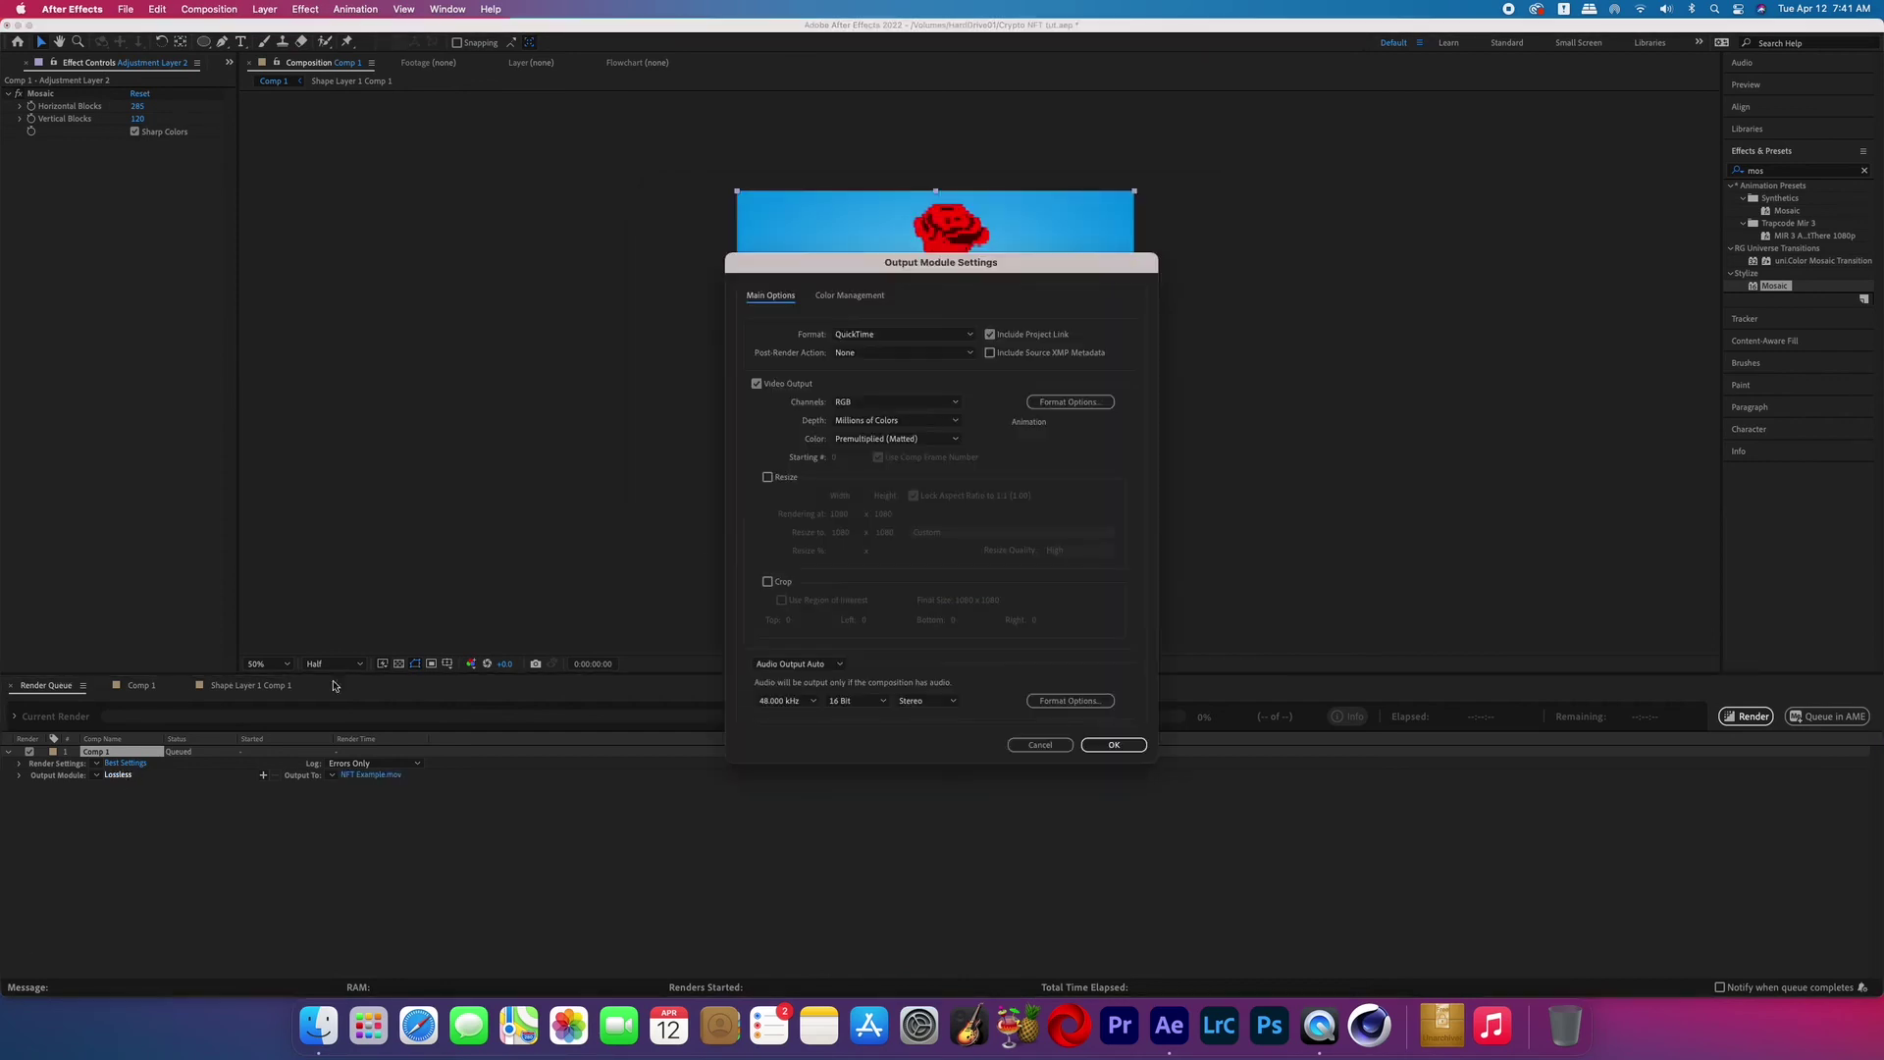
click(896, 343)
click(901, 453)
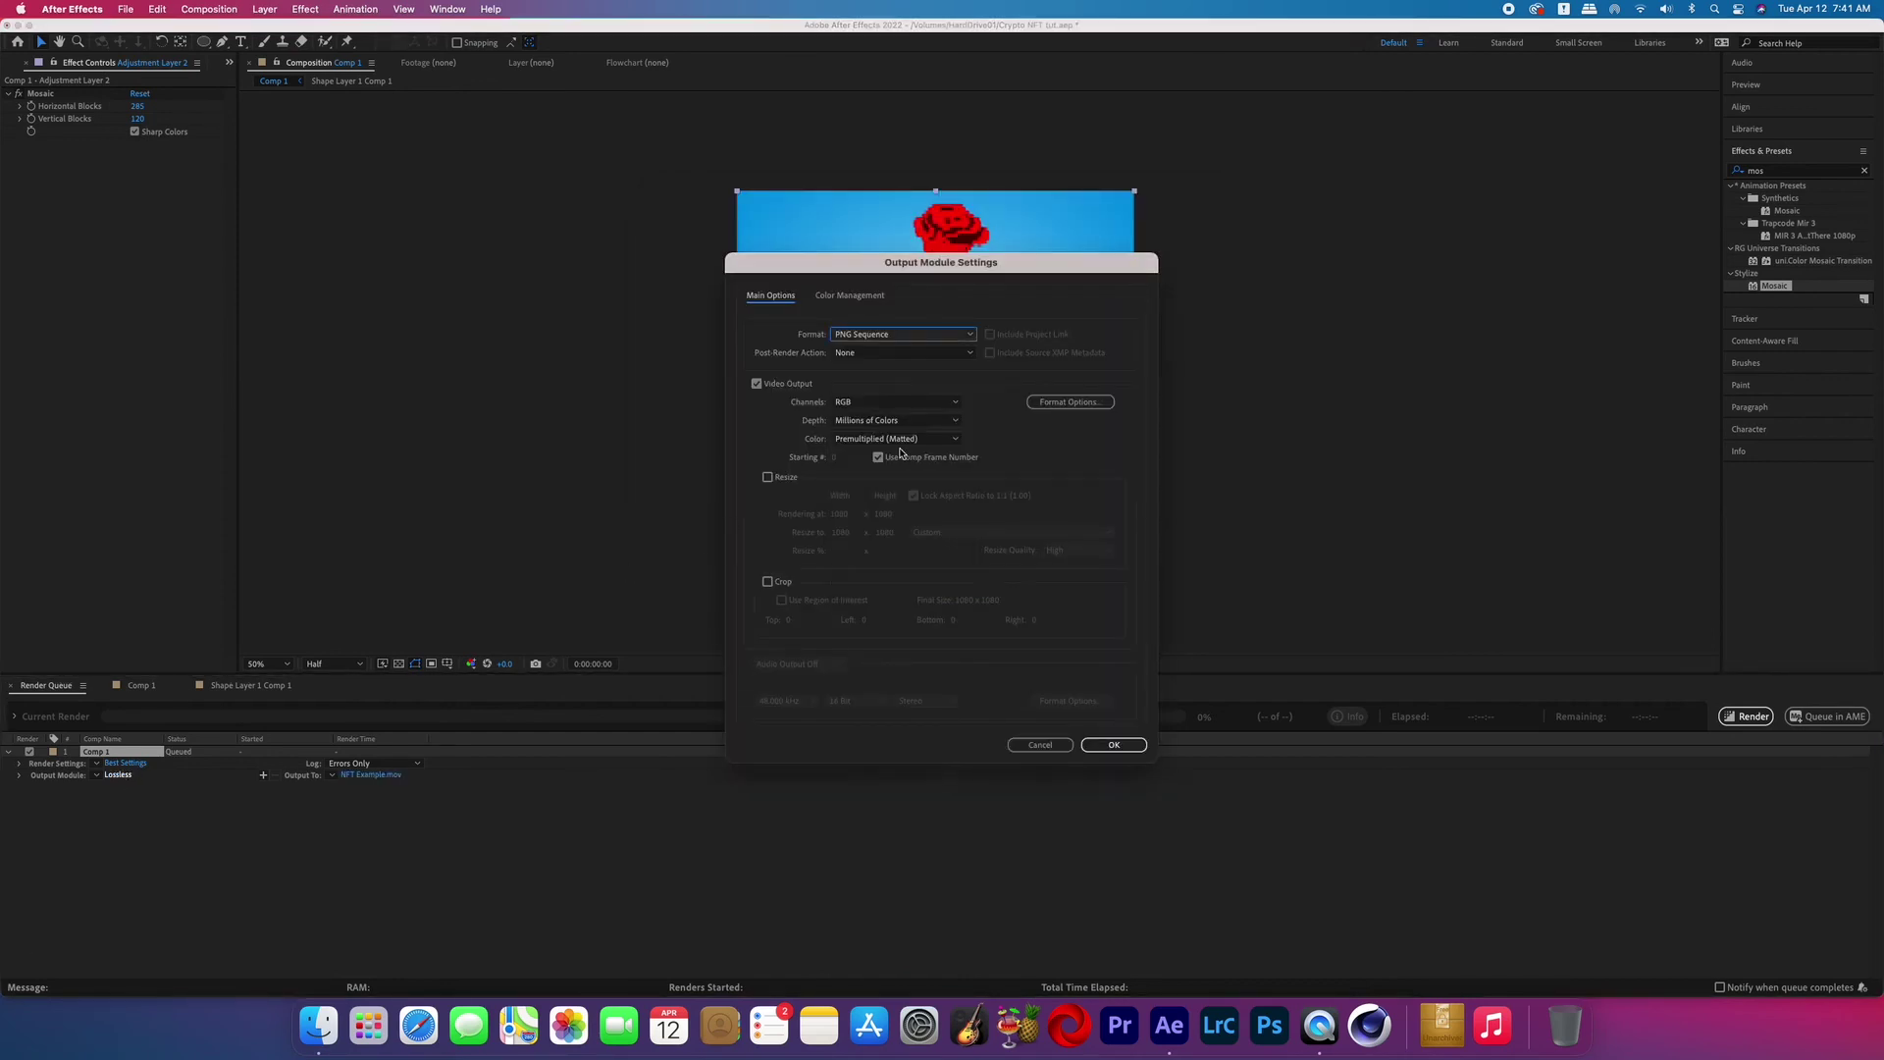
click(1113, 745)
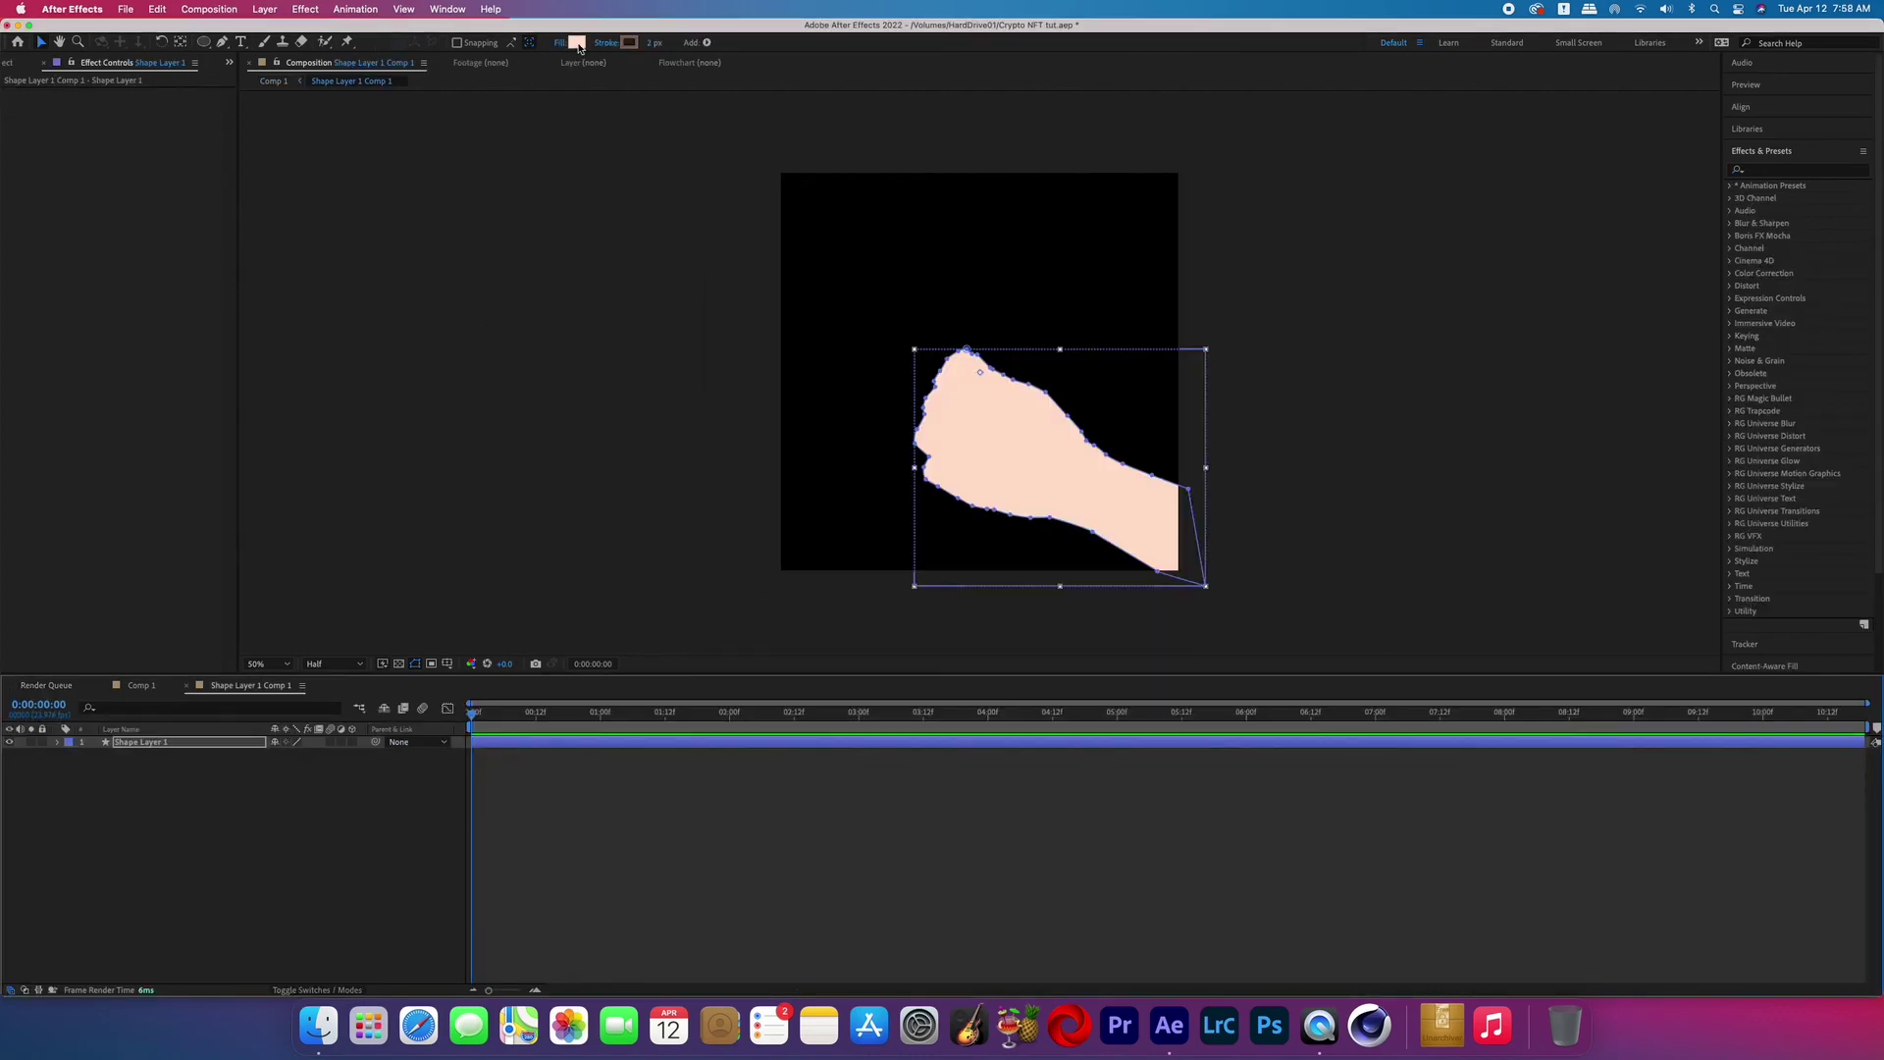
Step: Shift the hand shape's fill to a paler skin tone and check its outline colour
click(577, 43)
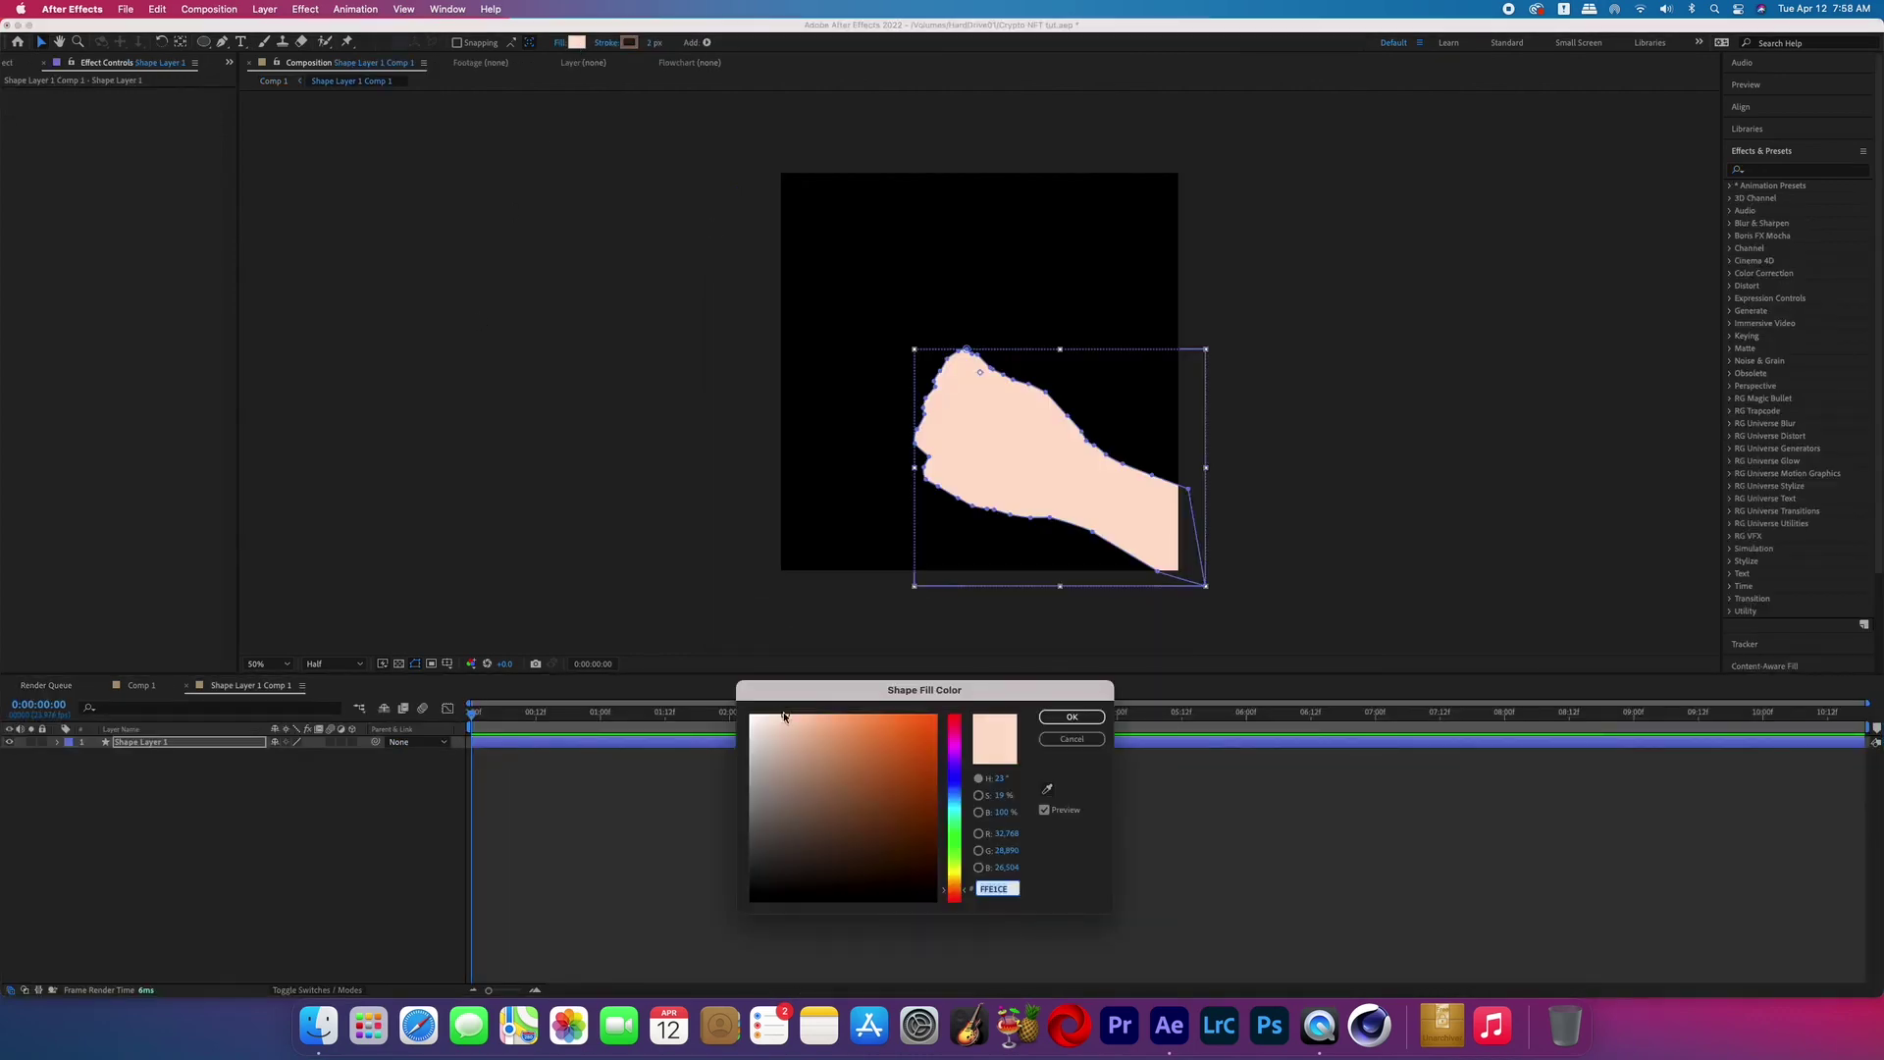
mouse_move(780, 721)
mouse_down()
mouse_move(791, 761)
mouse_move(777, 714)
mouse_up()
click(1042, 717)
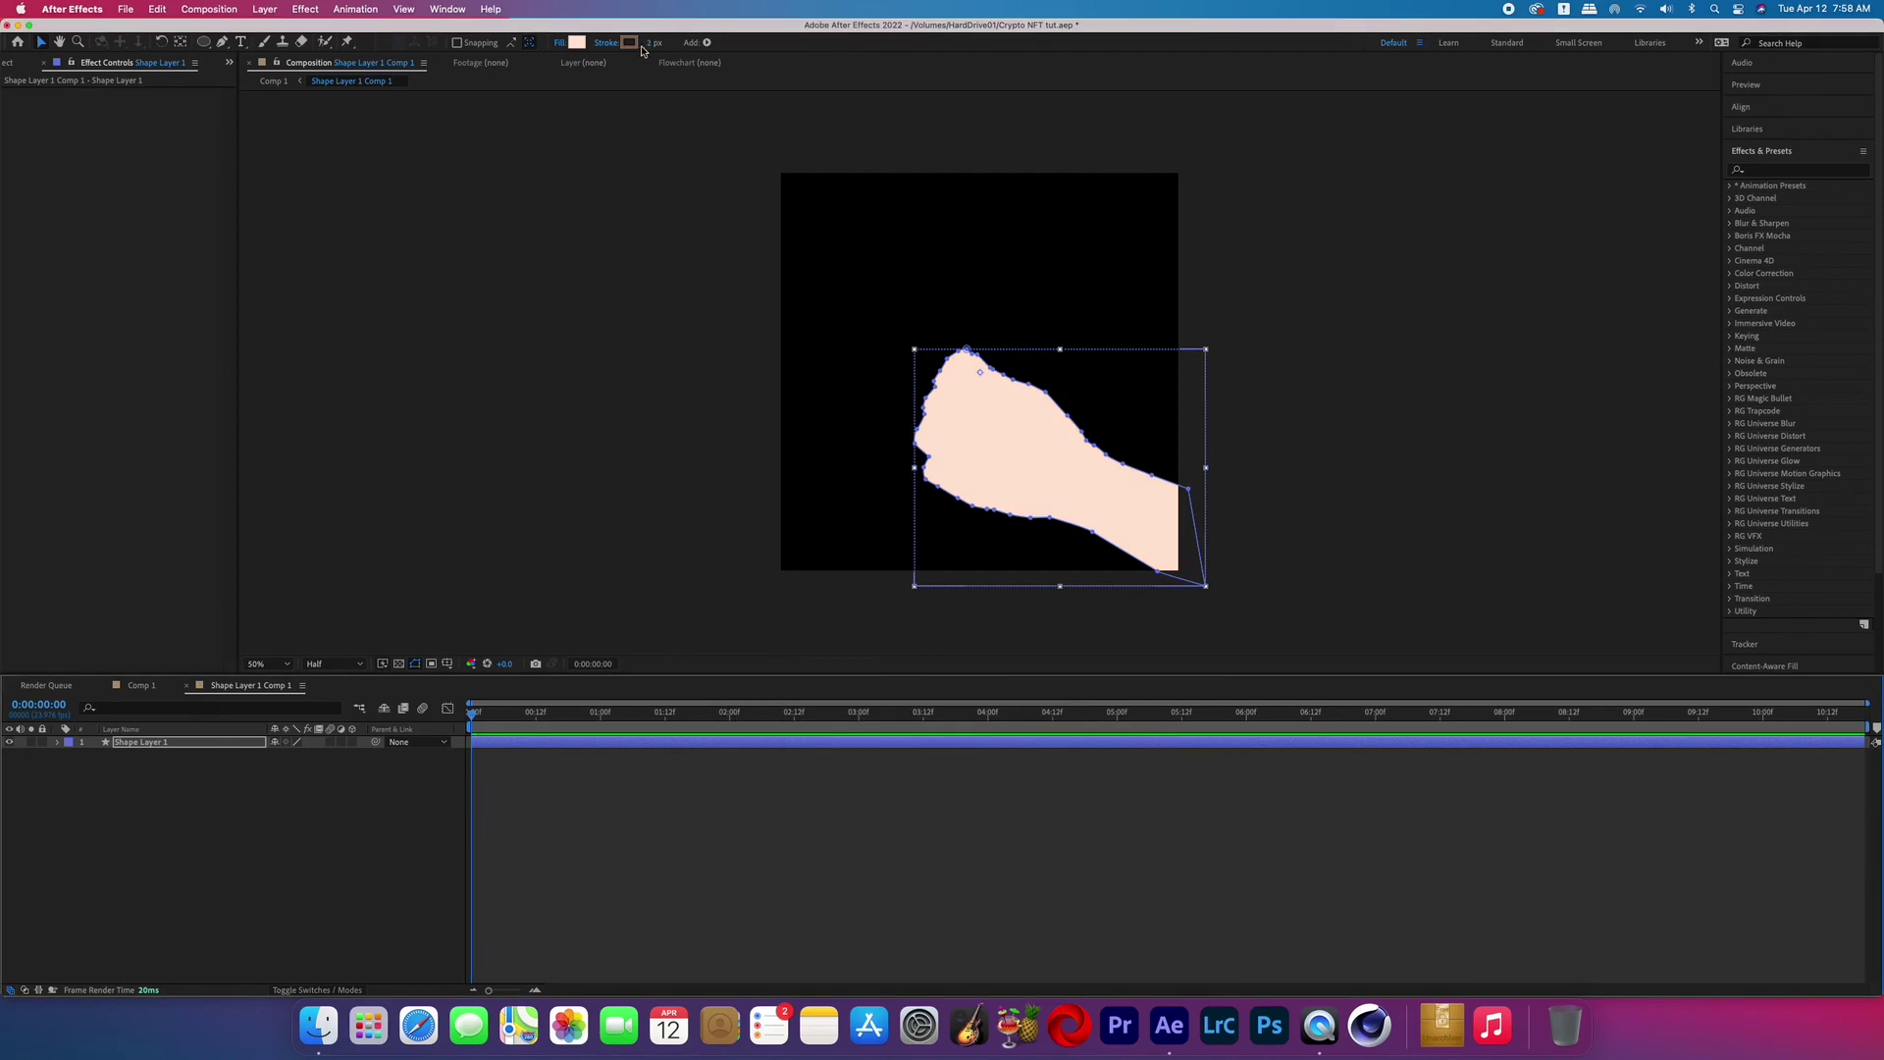
click(629, 43)
click(1047, 788)
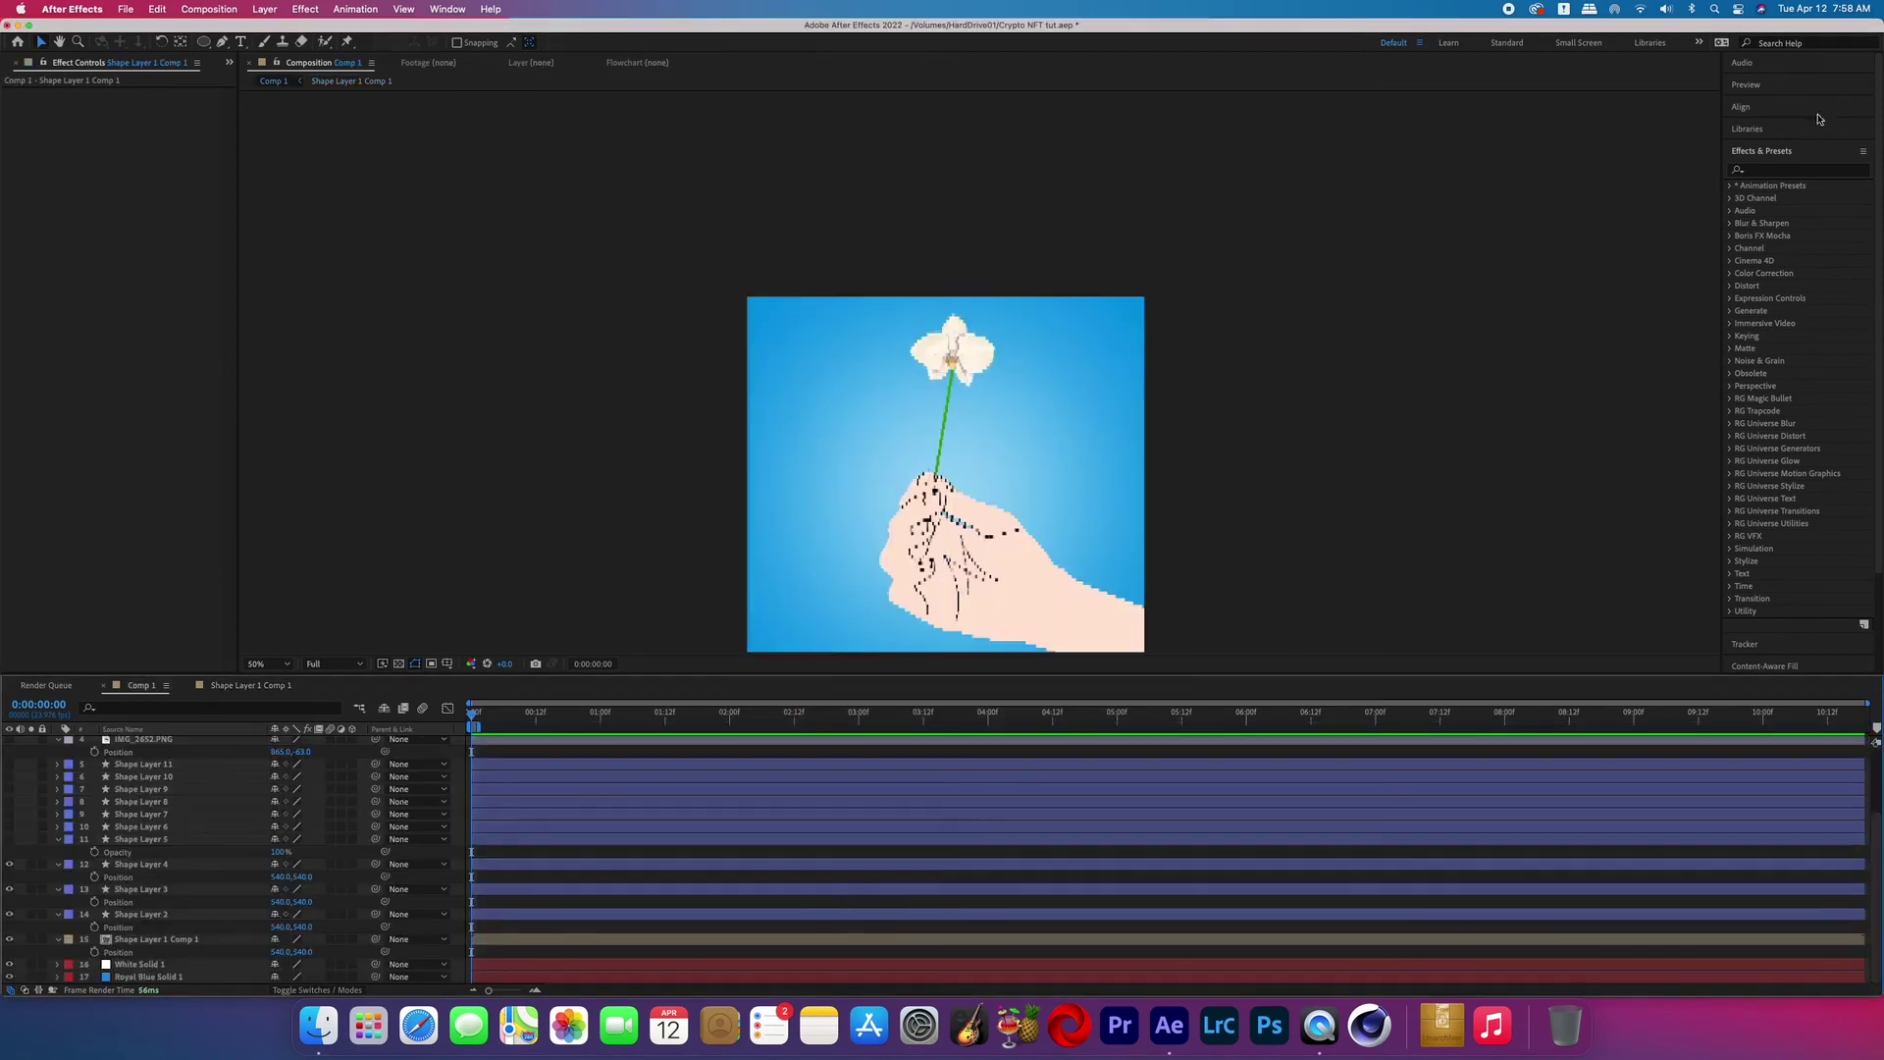
Step: Apply a red Fill effect from Effects & Presets to Royal Blue Solid 1
click(1812, 171)
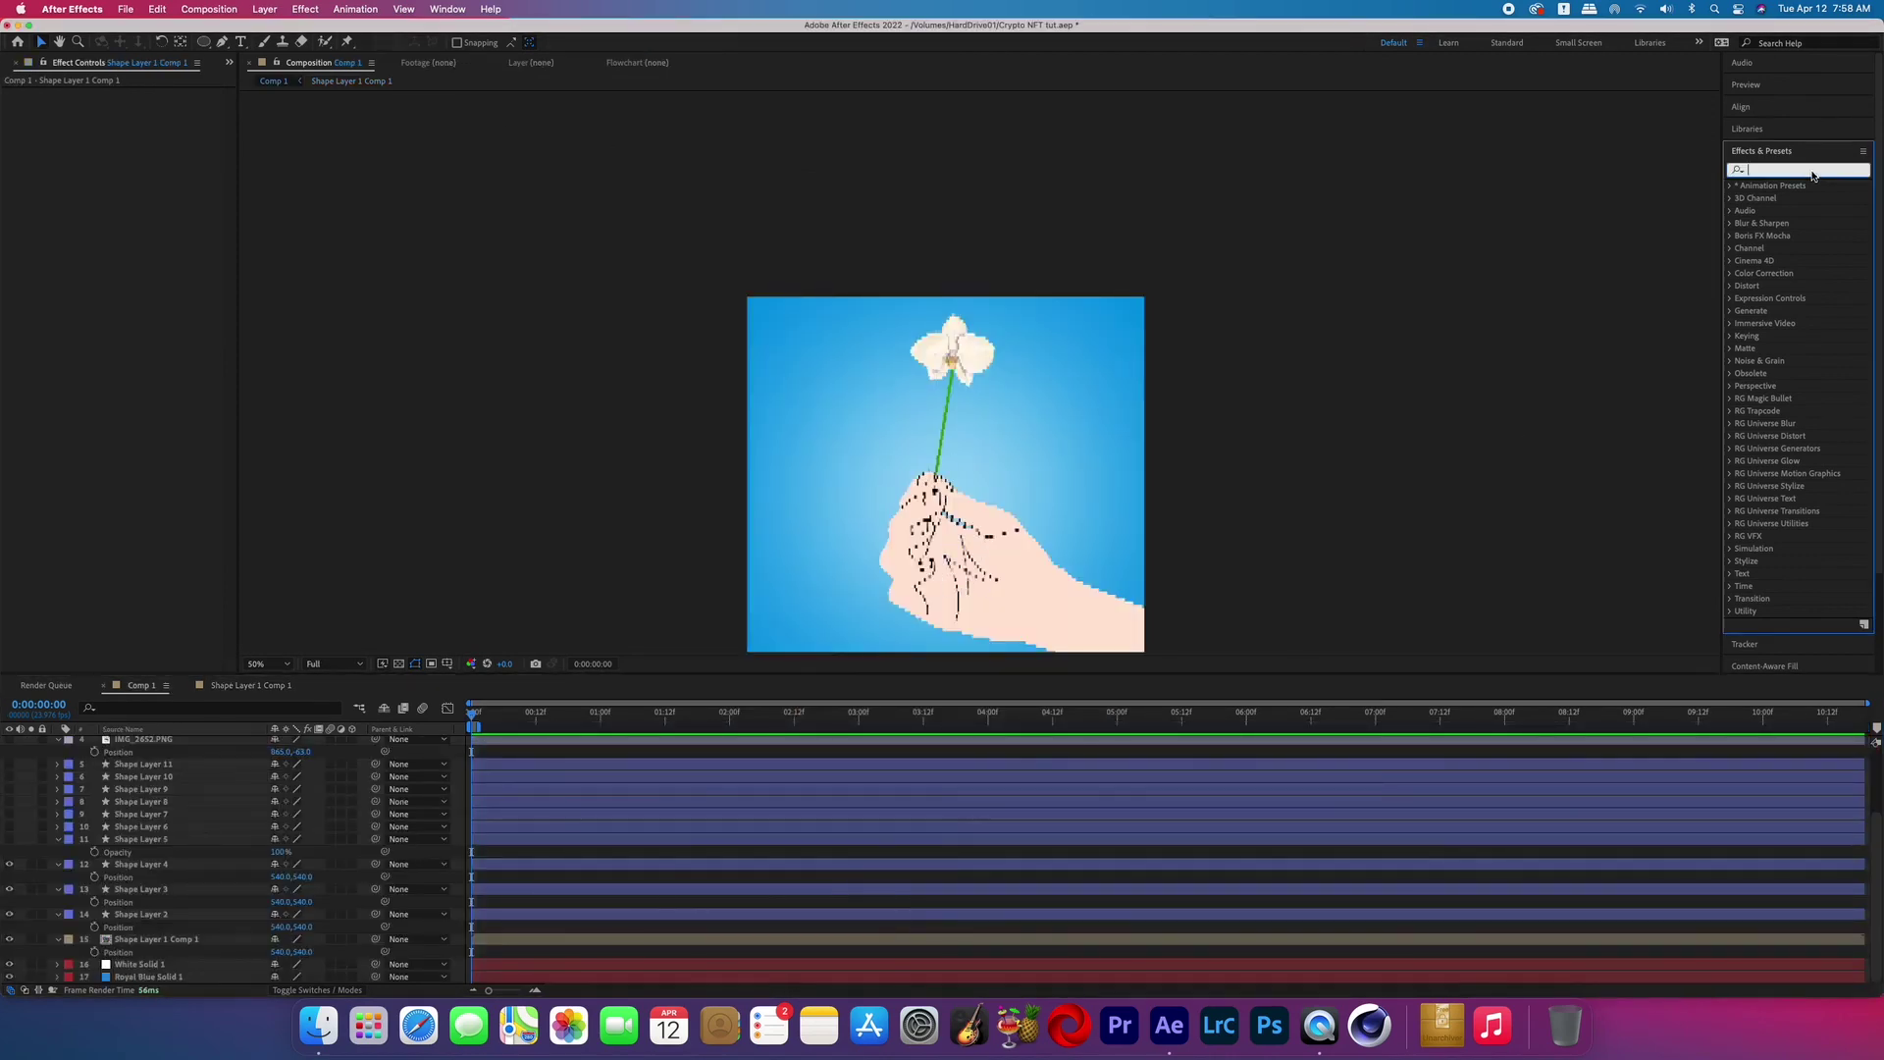
text(fill)
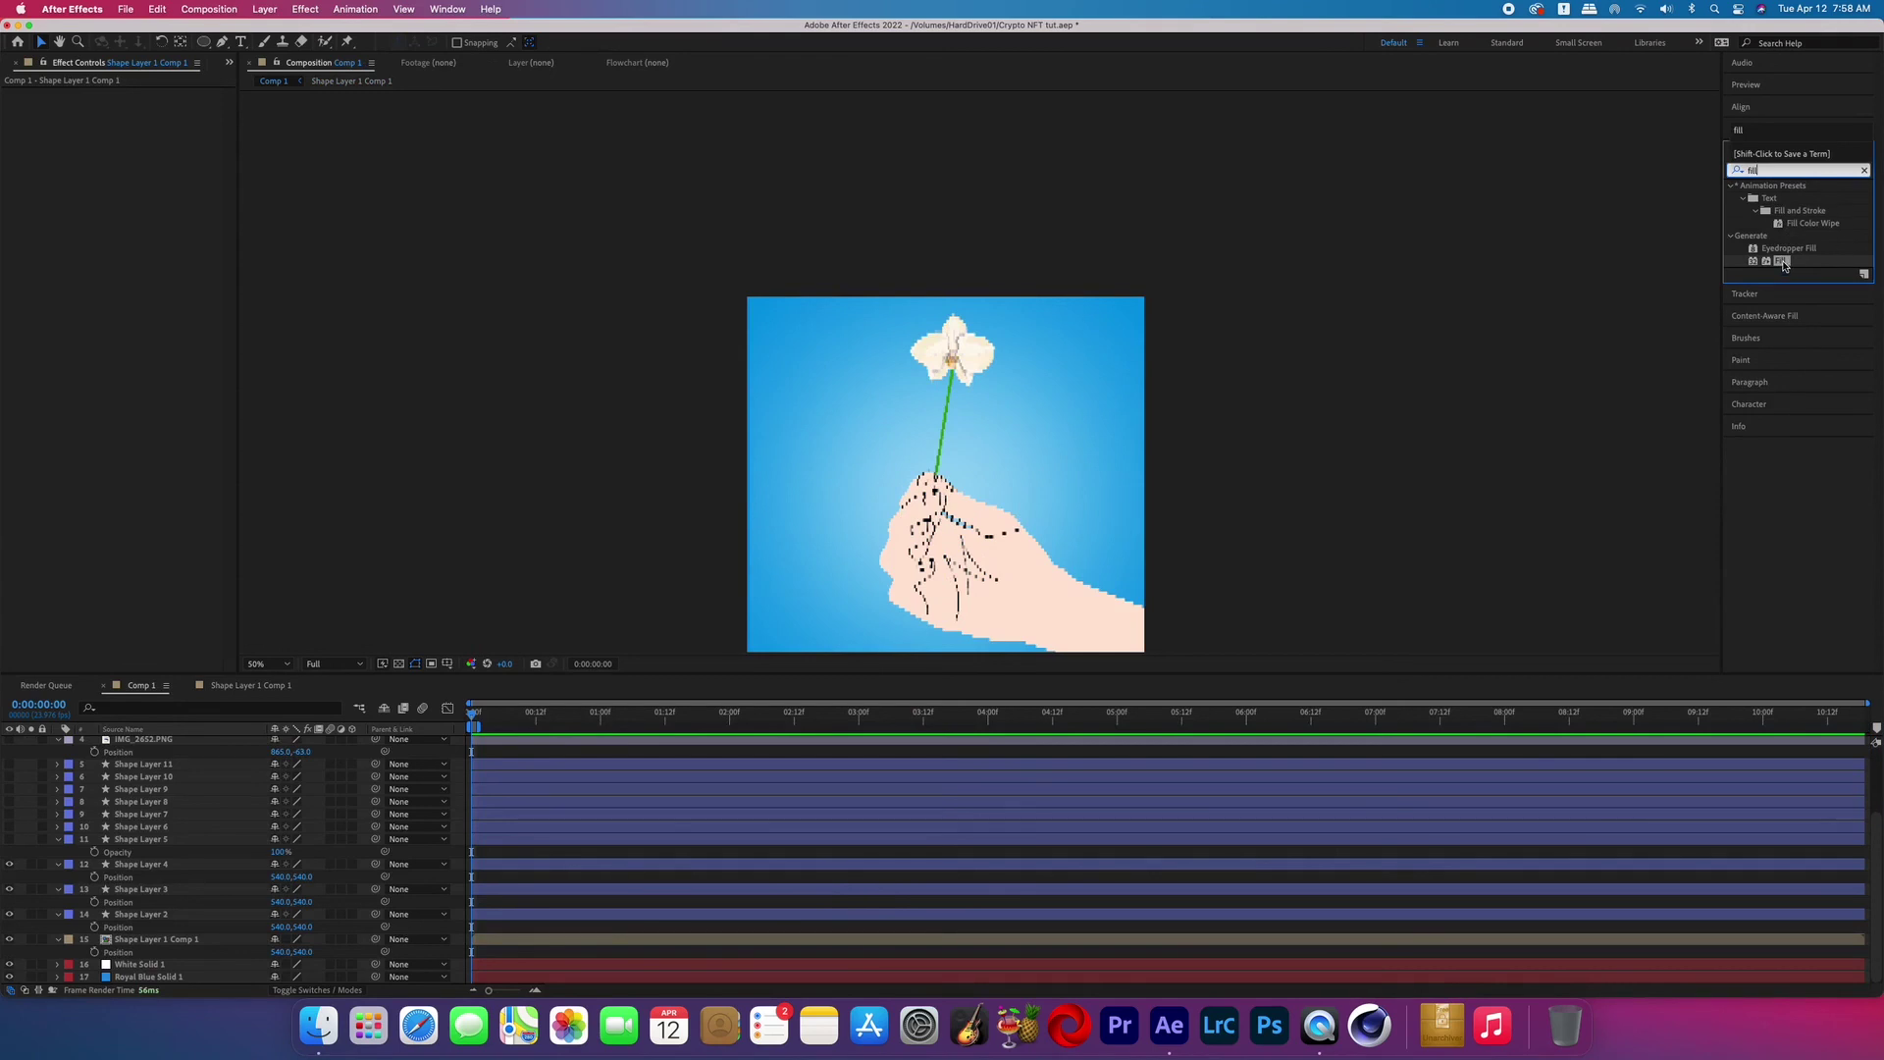
drag(1783, 265, 568, 965)
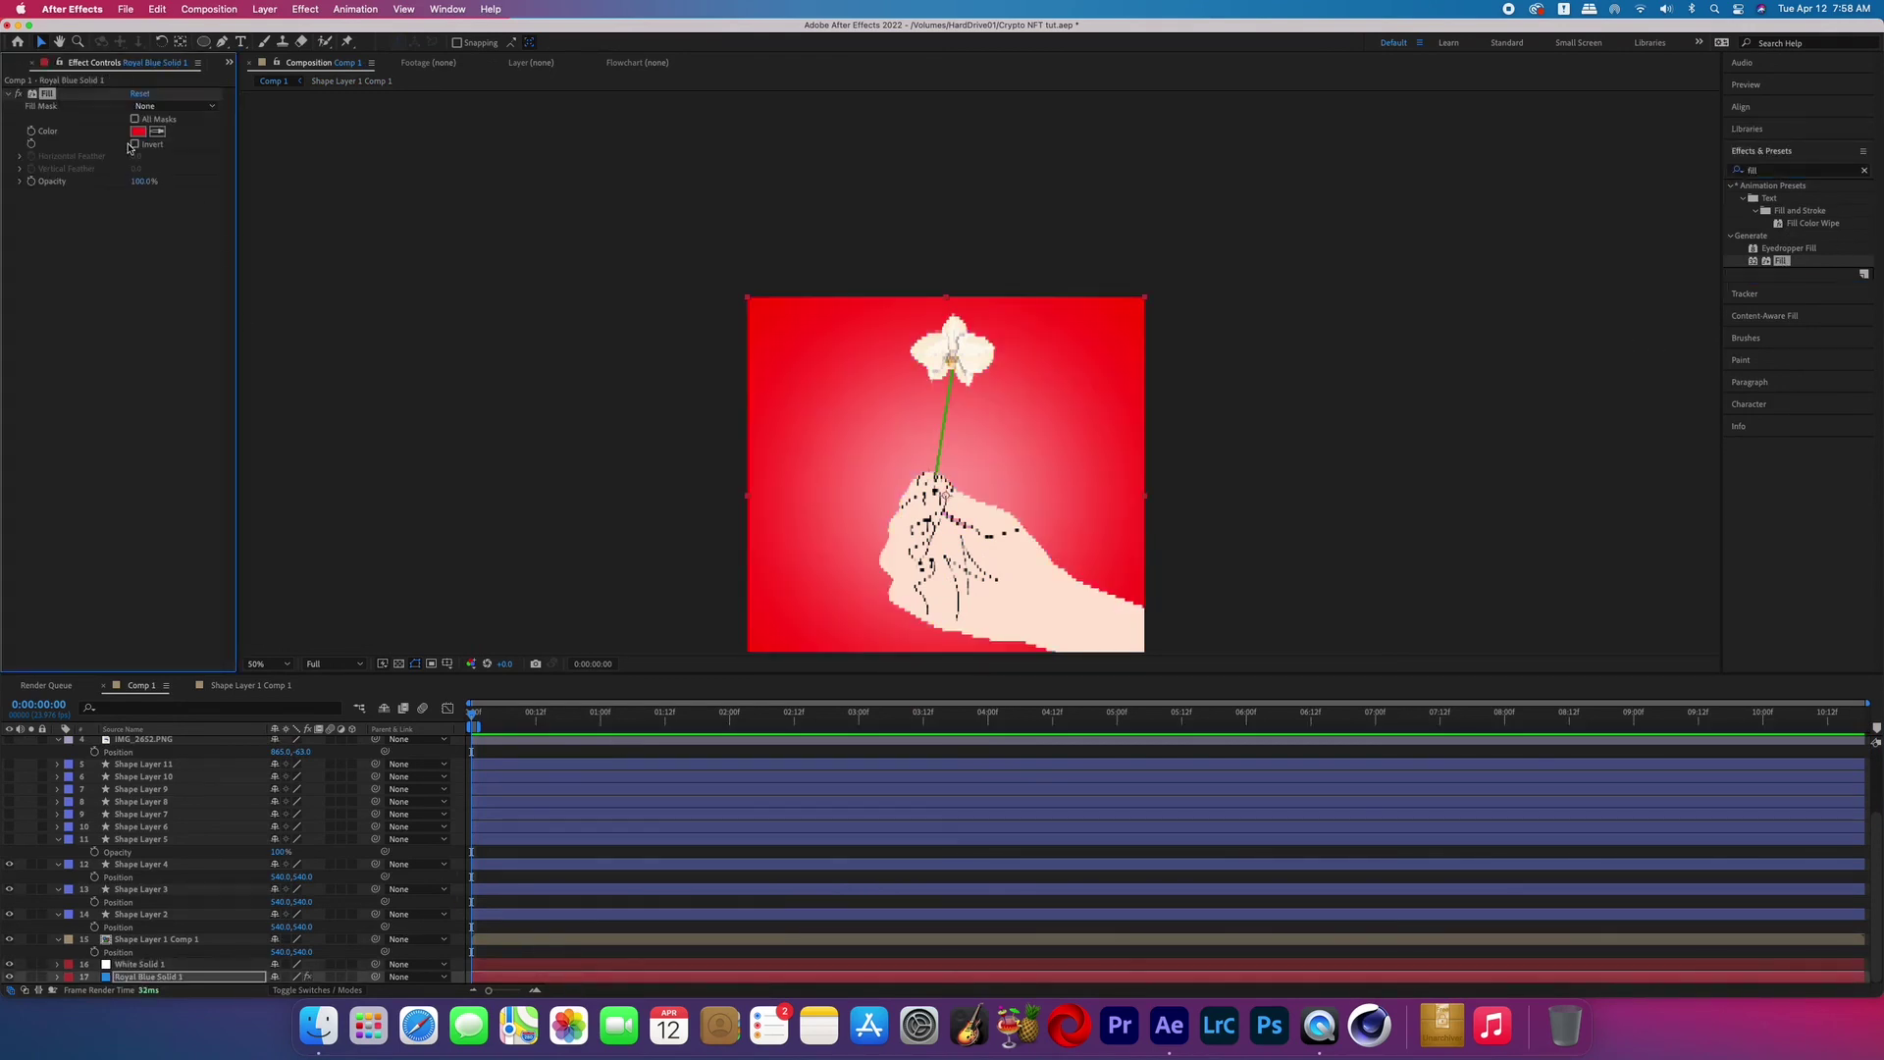